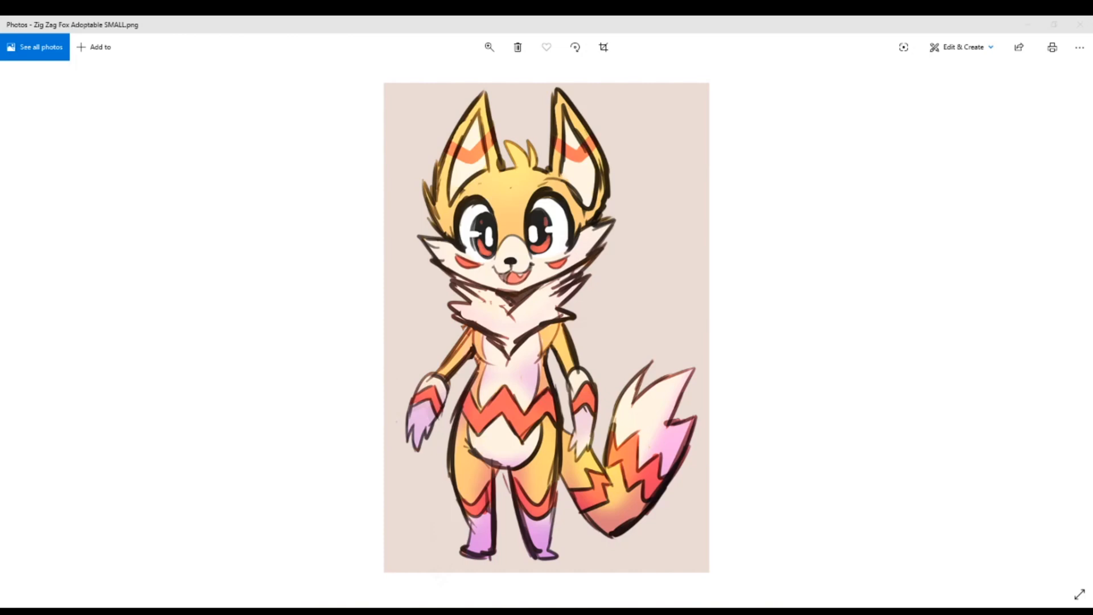
Step: Switch to Clip Studio Paint and create a new blank 2893 x 4092 px canvas at 600 dpi
left_click_drag(1, 75, 276, 16)
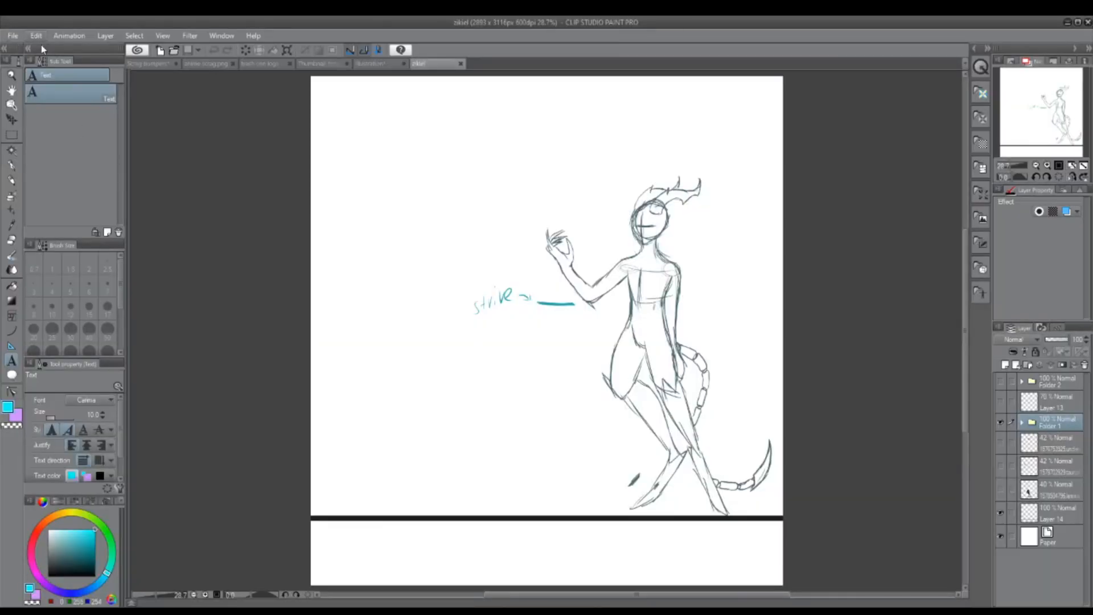
left_click(16, 39)
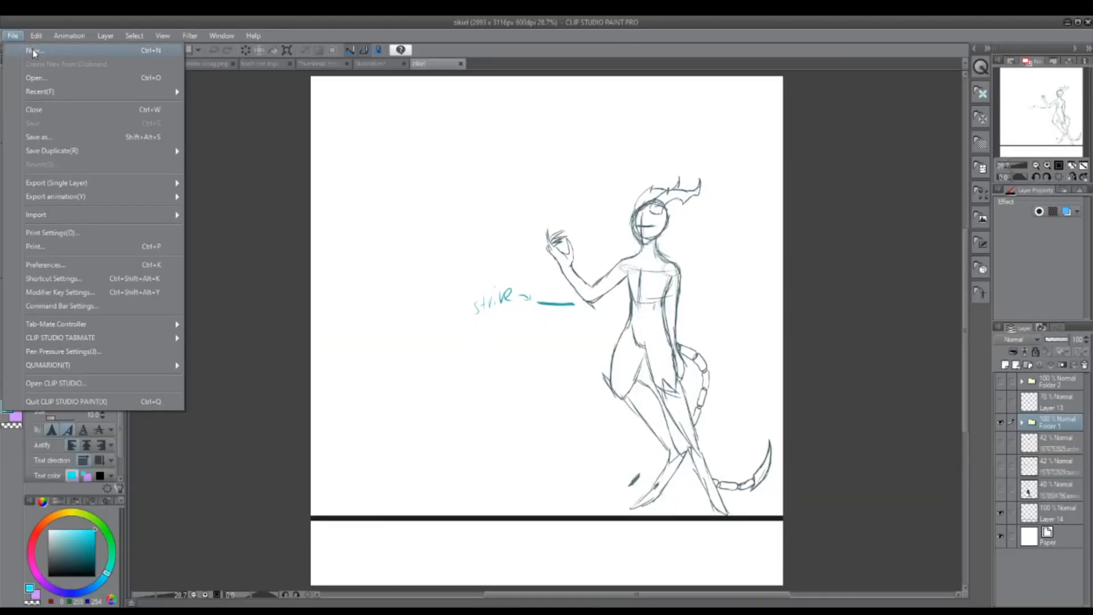
left_click(32, 49)
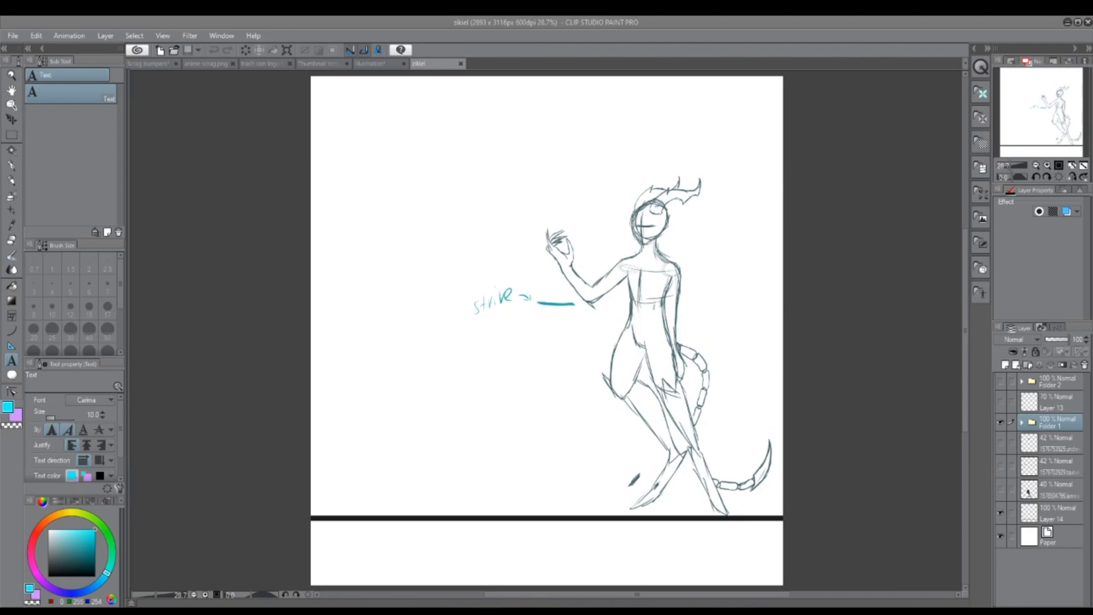
key("Return")
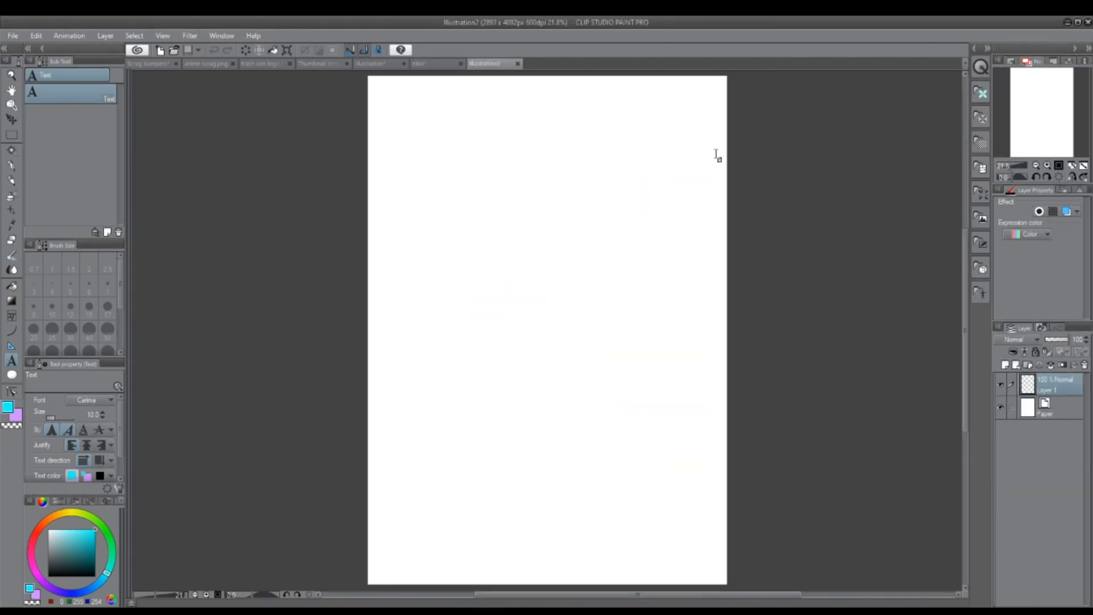
Step: Set the drawing colour to red and draw a circle outline for the head with the Ellipse tool at brush size 5
left_click(1047, 165)
left_click(1048, 165)
left_click(1048, 165)
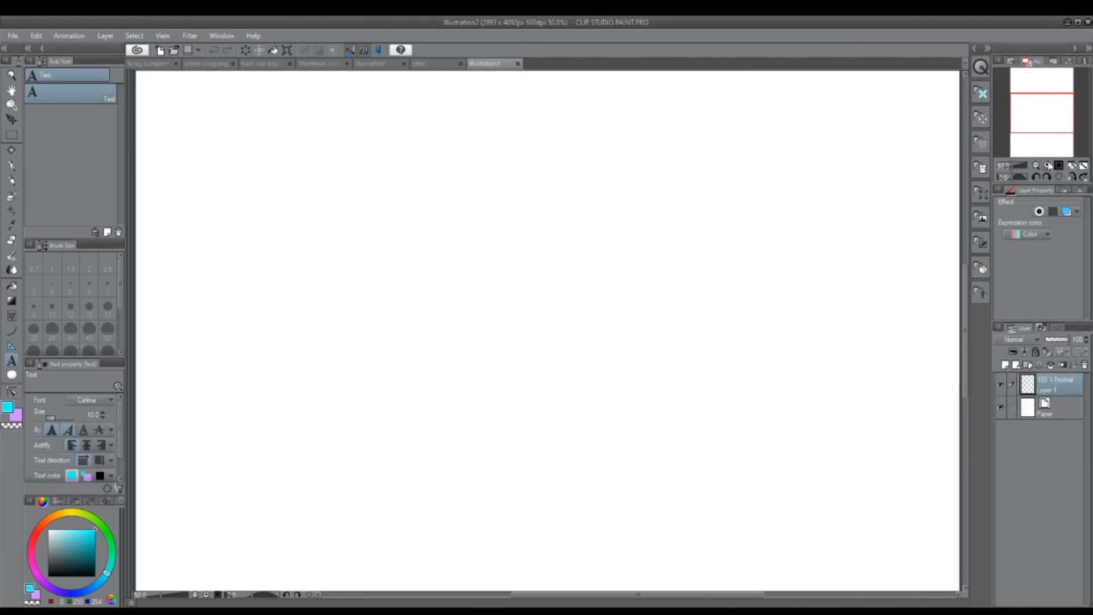
left_click(1048, 165)
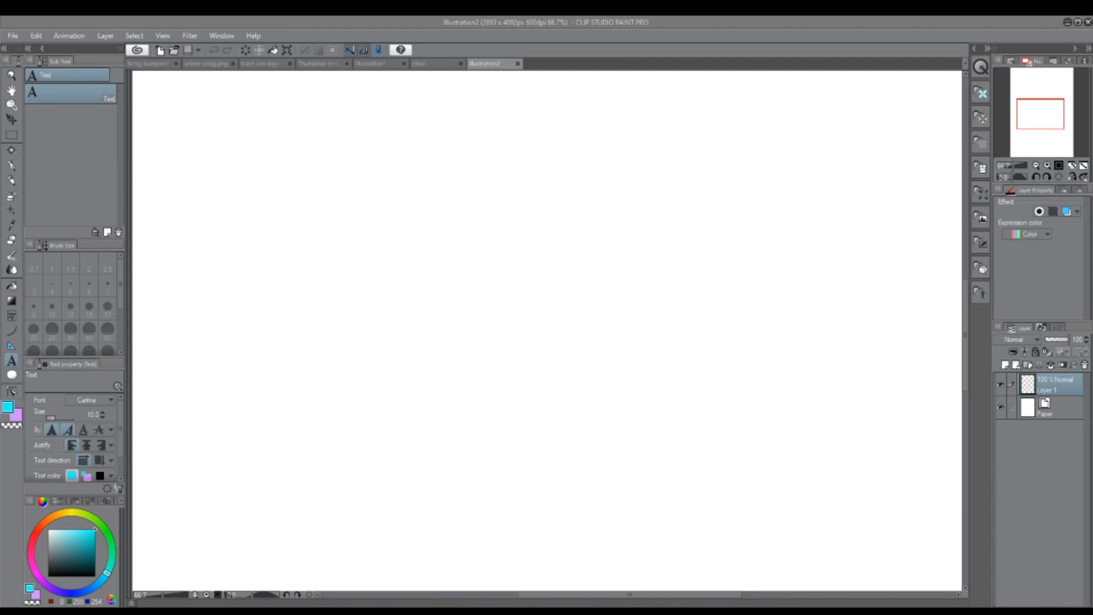
left_click(11, 336)
left_click(108, 206)
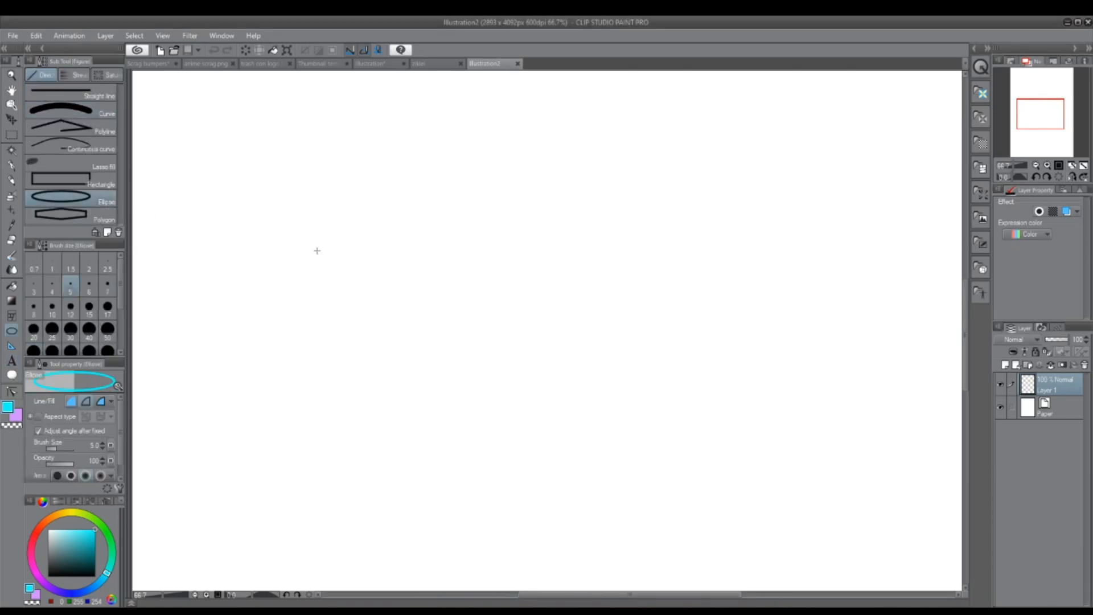
mouse_move(88, 548)
left_mouse_down()
mouse_move(52, 572)
mouse_move(82, 551)
left_mouse_up()
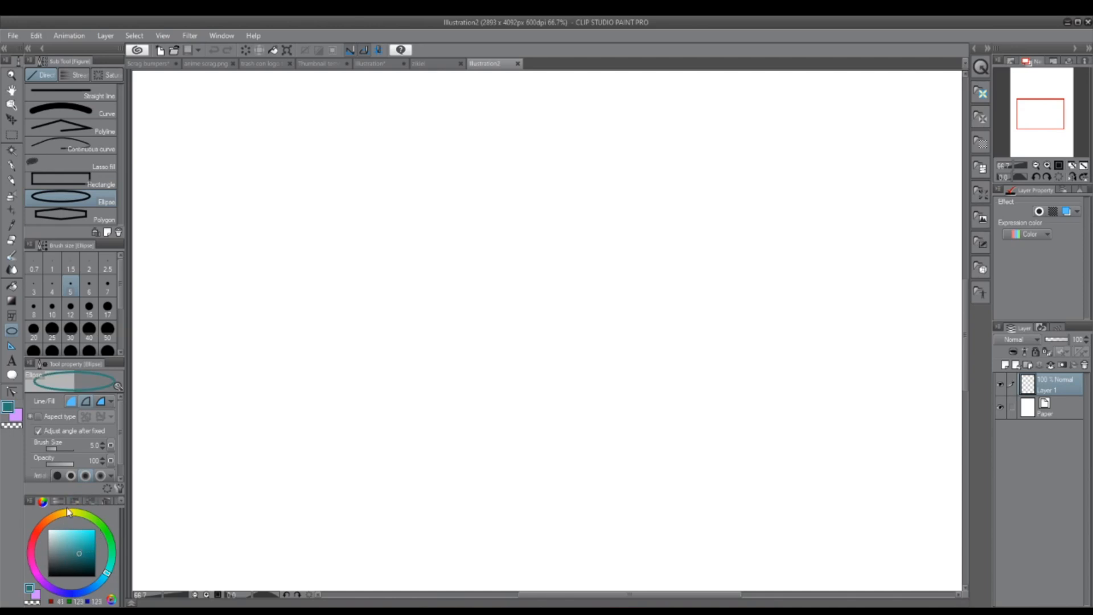
left_click(36, 535)
left_click(87, 540)
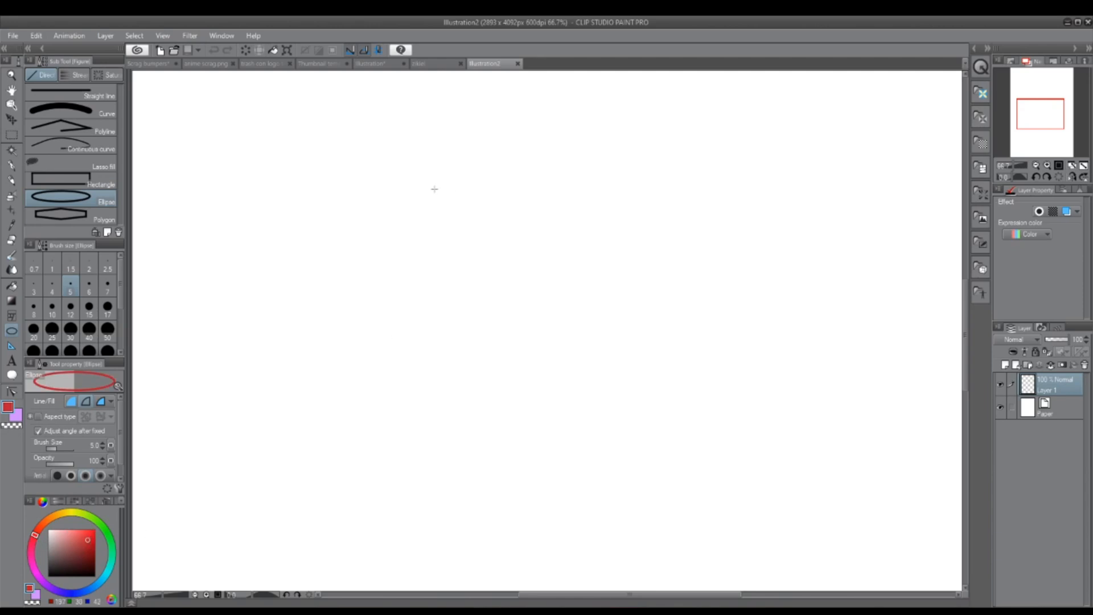
left_click_drag(412, 200, 520, 298)
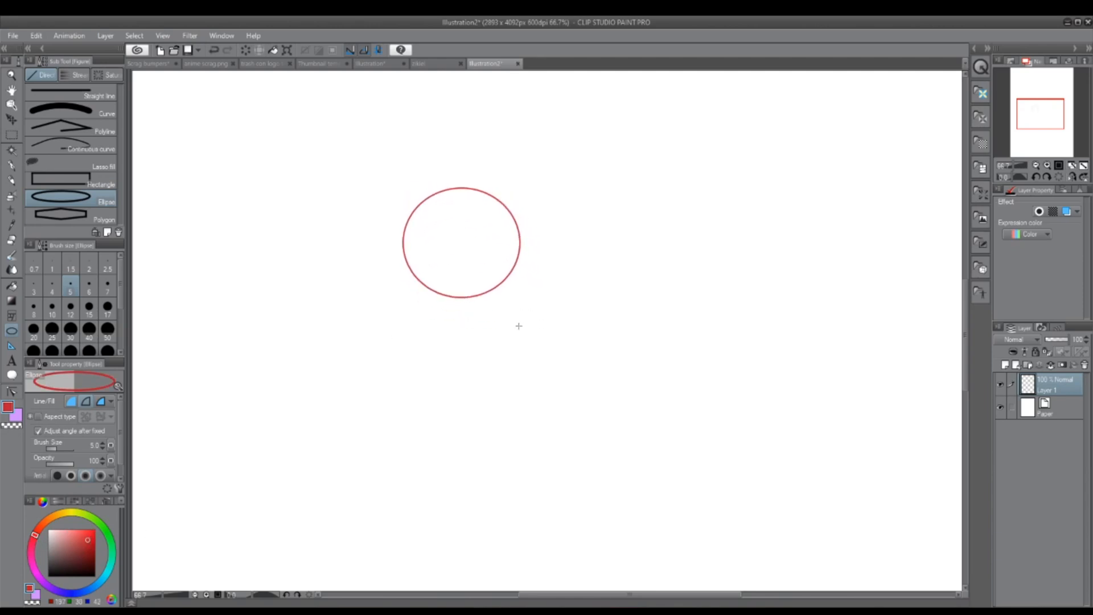
Step: Add a new layer above the circle's layer and choose the Darker pencil for sketching
left_click(11, 181)
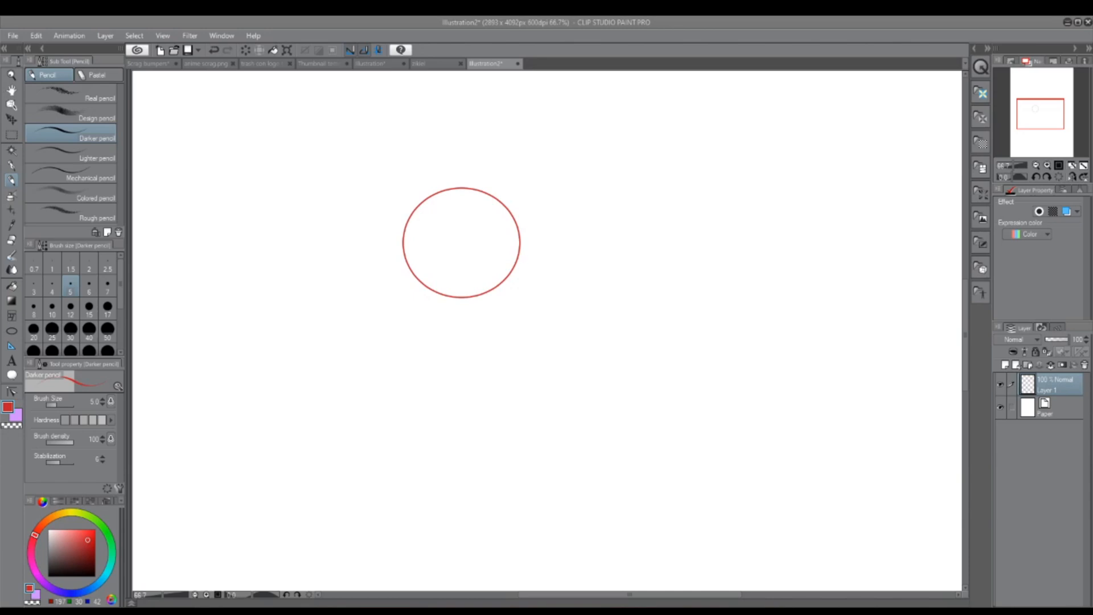
left_click(1004, 366)
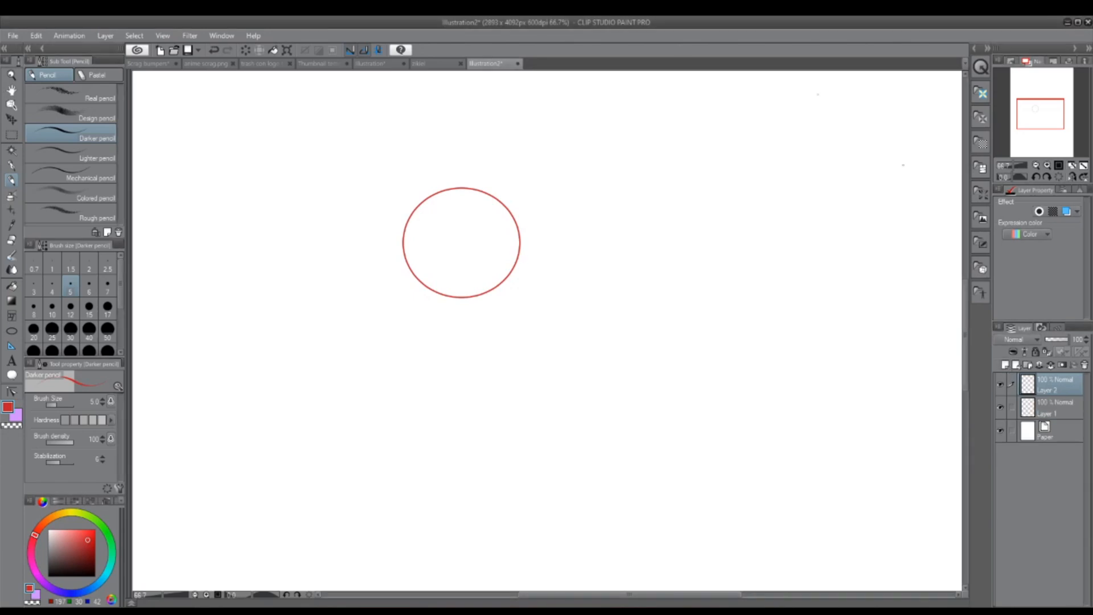
left_click(13, 167)
left_click(12, 180)
Step: Move Layer 1 and Layer 2 together so the circle sits slightly further up and right, then make Layer 2 active
scroll(421, 267, "down", 8)
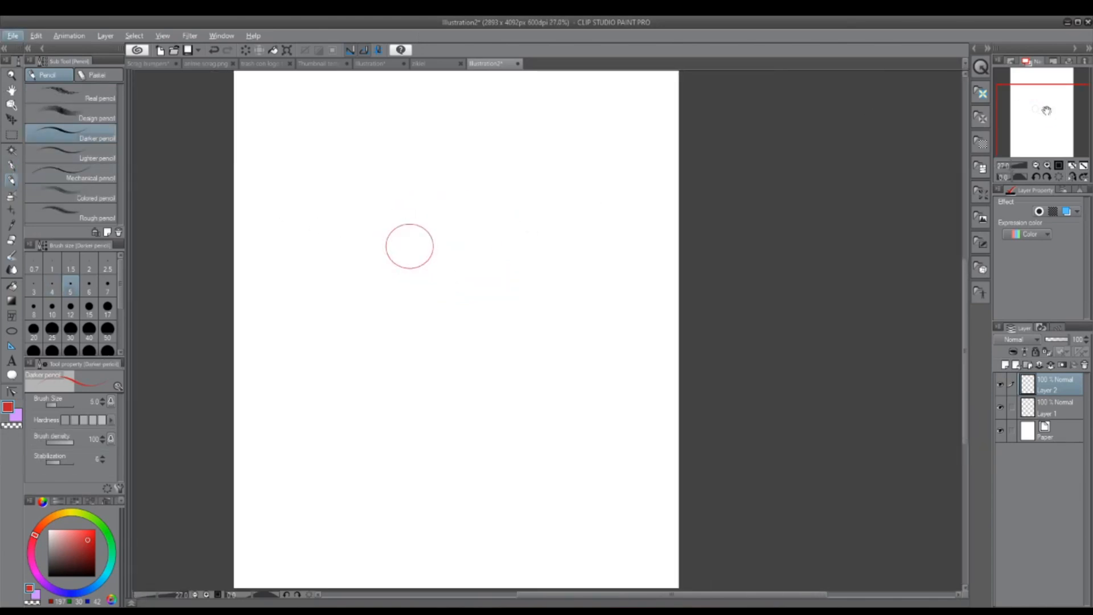
left_click_drag(1047, 109, 1042, 109)
left_click(11, 120)
left_click(1056, 406)
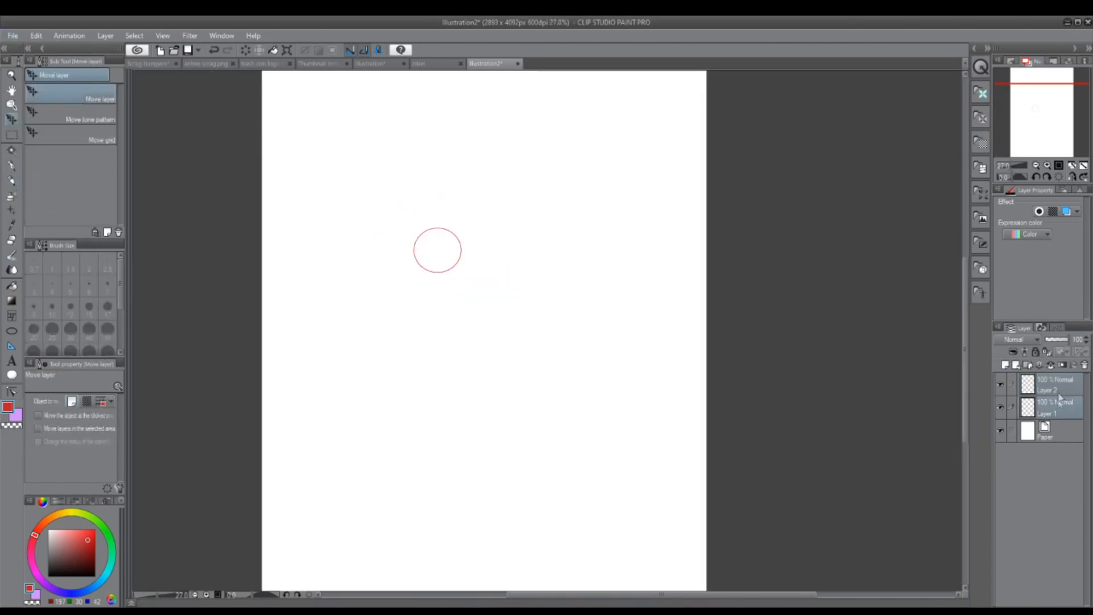
left_click_drag(594, 368, 627, 340)
left_click(1053, 385)
Step: Sketch two spread legs with feet as loose red gesture lines below the head circle using the Darker pencil
scroll(475, 220, "up", 1)
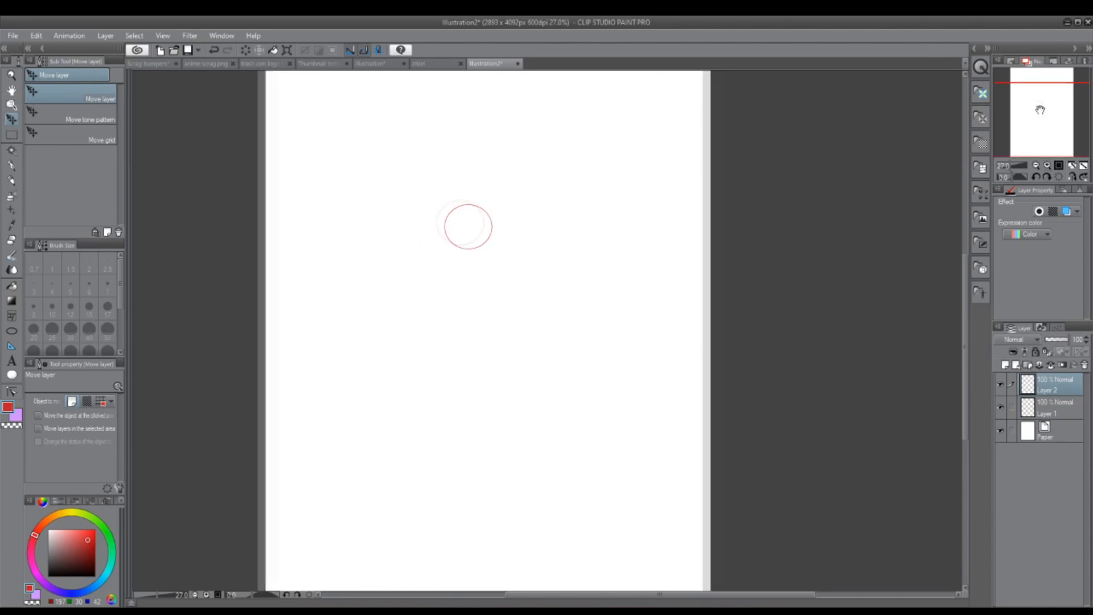
scroll(475, 220, "up", 3)
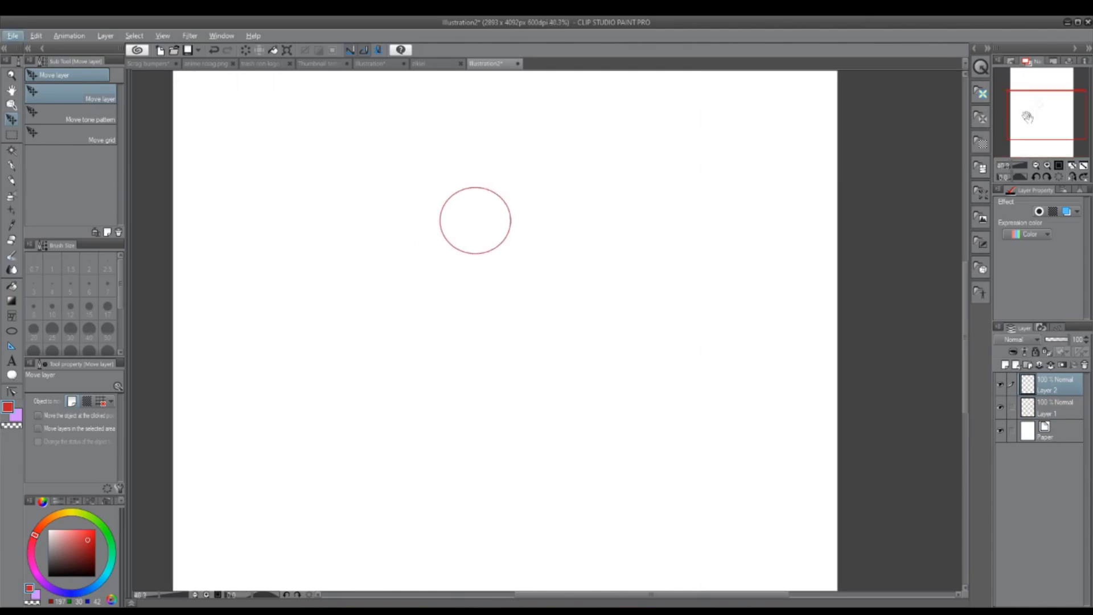
left_click(11, 179)
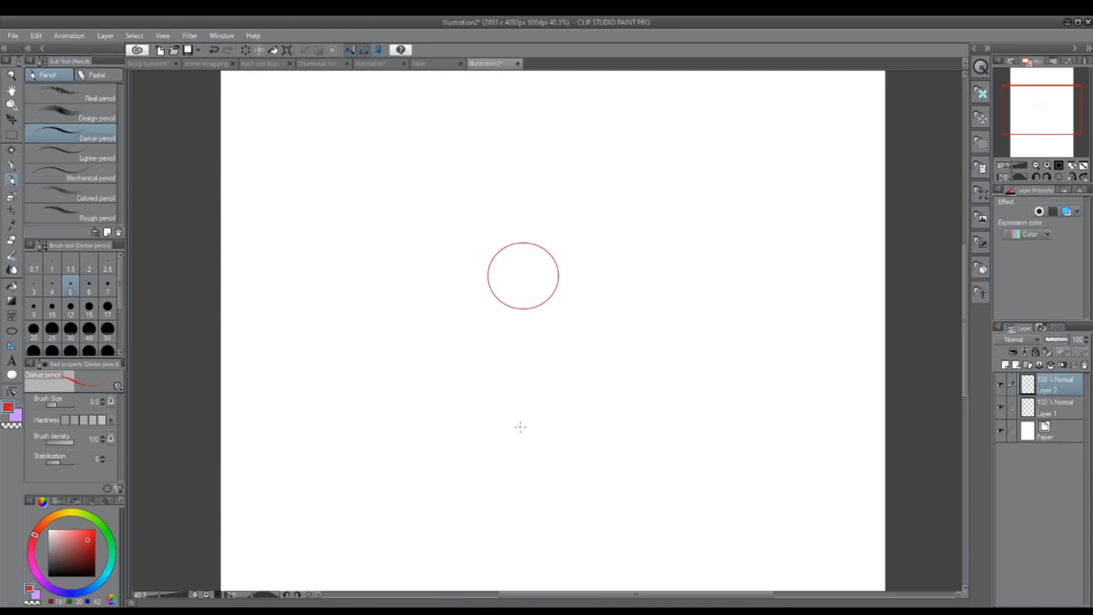
left_click_drag(1035, 121, 1033, 130)
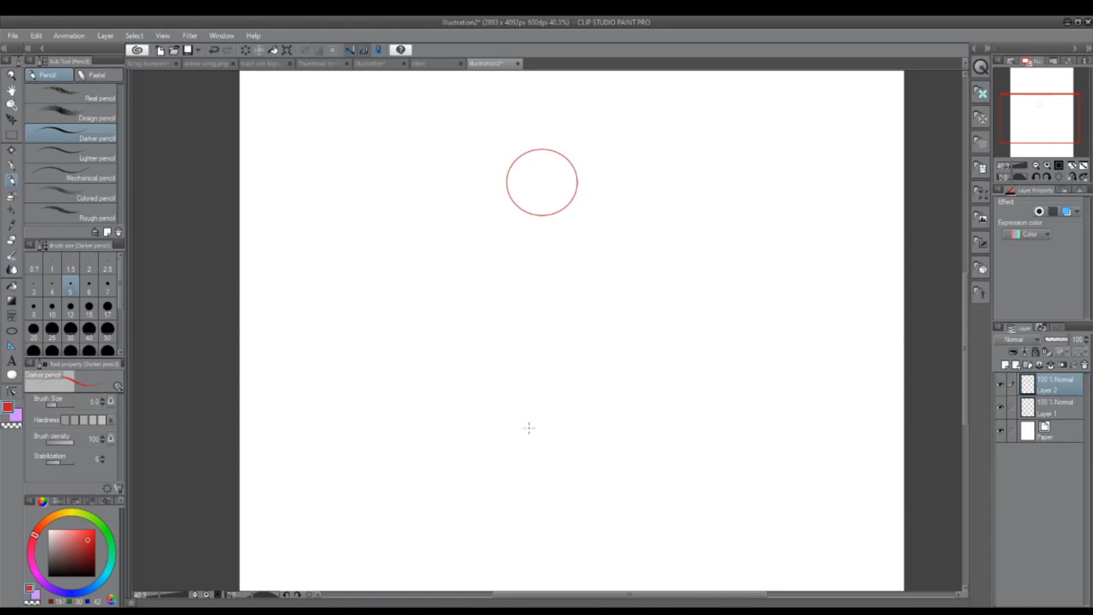
left_click_drag(1040, 122, 1041, 128)
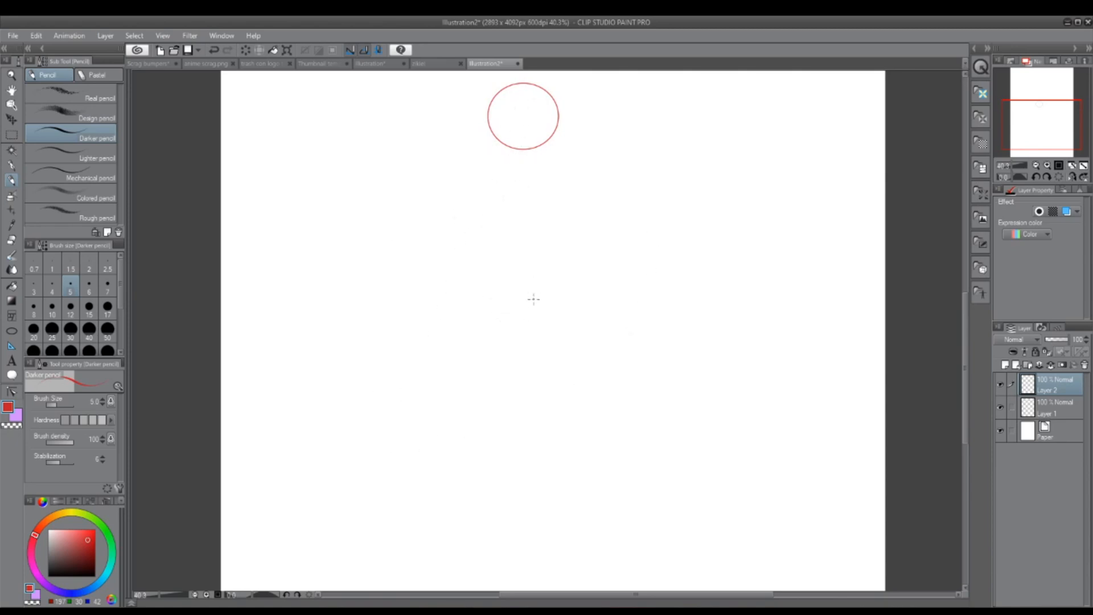
left_click_drag(1041, 106, 1035, 94)
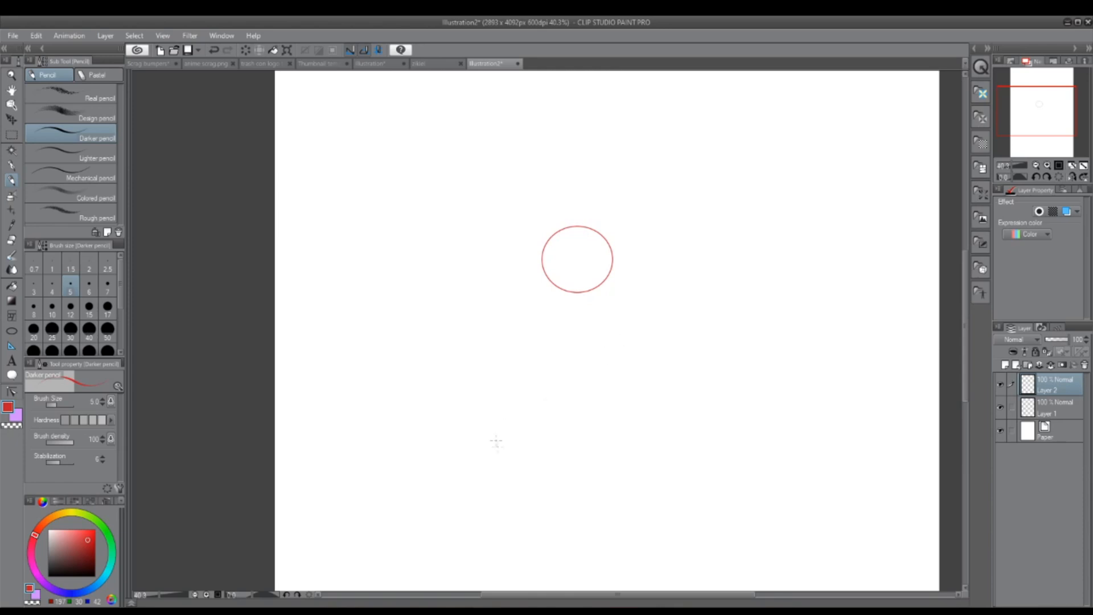
mouse_move(439, 517)
left_mouse_down()
mouse_move(525, 441)
mouse_move(422, 533)
left_mouse_up()
mouse_move(626, 436)
left_mouse_down()
mouse_move(683, 454)
mouse_move(680, 529)
left_mouse_up()
left_click_drag(701, 520, 663, 540)
left_click_drag(459, 527, 362, 556)
Step: Sketch gesture lines for the arms, the left one stretched outward and the right one bent back toward the chest
left_click_drag(511, 326, 392, 365)
left_click_drag(529, 327, 367, 381)
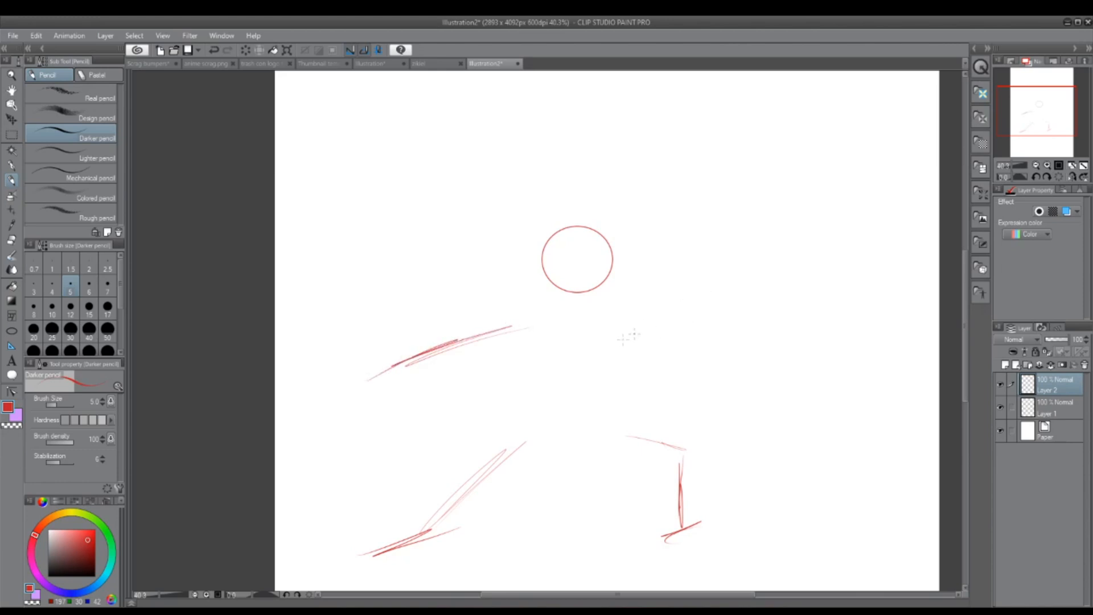
left_click_drag(615, 330, 693, 322)
left_click_drag(706, 325, 594, 363)
mouse_move(601, 367)
left_mouse_down()
mouse_move(592, 352)
mouse_move(604, 355)
left_mouse_up()
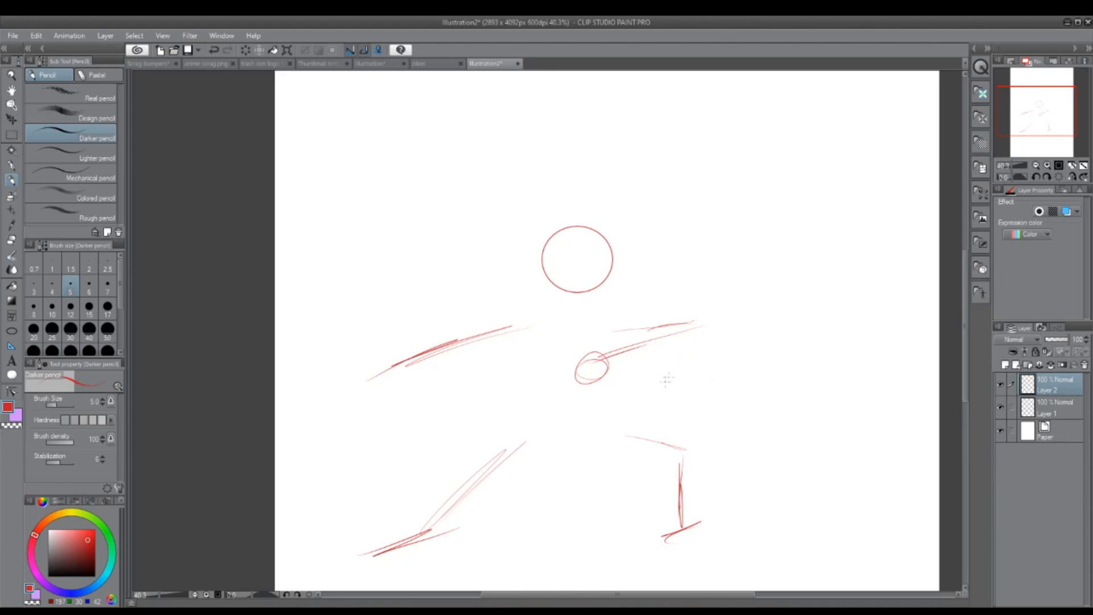
key("ctrl+z")
key("ctrl+z")
Step: Sketch an angular hand at the end of the bent arm and an oval hand on the outstretched arm
mouse_move(578, 334)
left_mouse_down()
mouse_move(586, 369)
mouse_move(599, 364)
left_mouse_up()
mouse_move(365, 373)
left_mouse_down()
mouse_move(364, 388)
mouse_move(384, 371)
left_mouse_up()
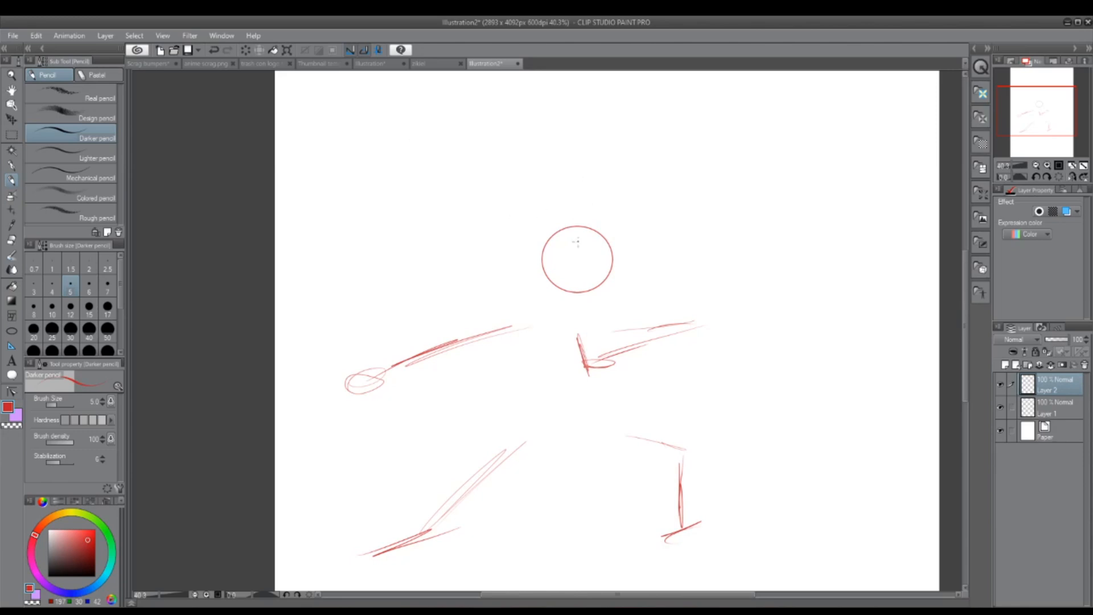
Step: Sketch two pointed ears on the head circle, an S-curved tail and short curved guide lines for the torso
mouse_move(578, 238)
left_mouse_down()
mouse_move(592, 204)
mouse_move(610, 252)
left_mouse_up()
mouse_move(546, 239)
left_mouse_down()
mouse_move(557, 209)
mouse_move(564, 230)
left_mouse_up()
mouse_move(655, 419)
left_mouse_down()
mouse_move(733, 342)
mouse_move(806, 308)
left_mouse_up()
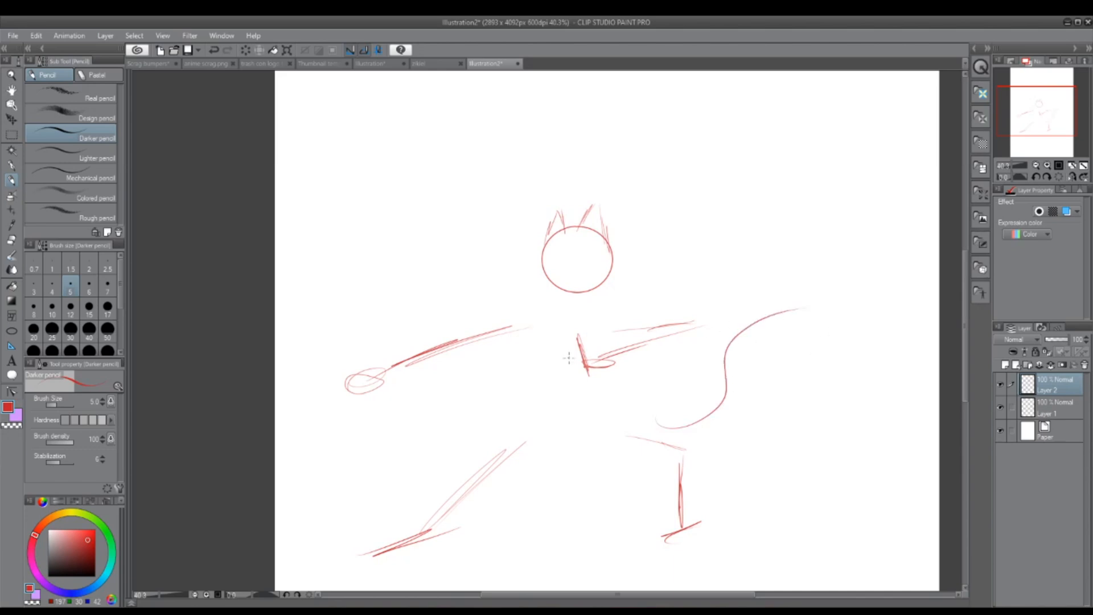
mouse_move(540, 330)
left_mouse_down()
mouse_move(540, 362)
mouse_move(567, 363)
left_mouse_up()
Step: Lower the gesture sketch layer's opacity to about 19% and add a new layer above it
left_click_drag(1057, 340, 1050, 338)
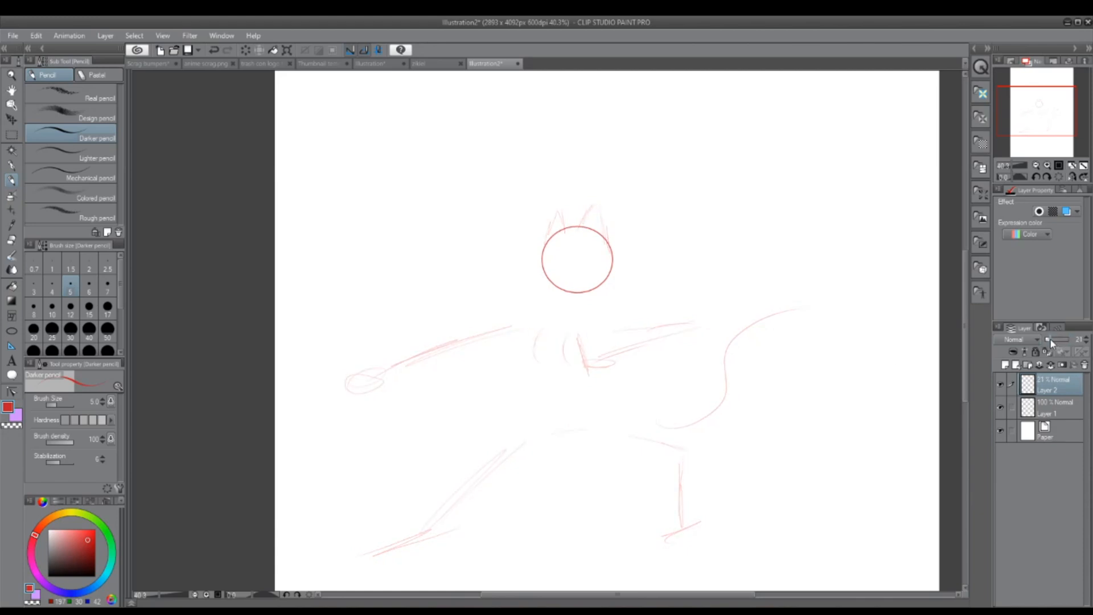
left_click(1005, 365)
Step: Draw curved vertical guide lines for the face direction through the left half of the head circle, down to the chin
scroll(546, 228, "up", 4)
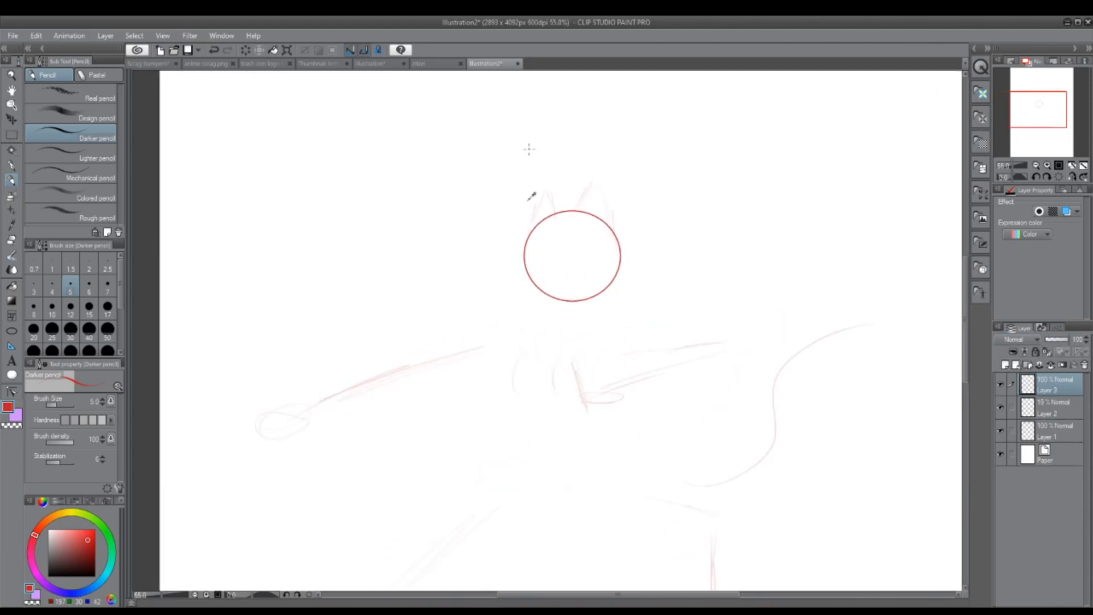
left_click_drag(566, 262, 557, 317)
left_click_drag(581, 238, 564, 405)
left_click_drag(567, 272, 550, 412)
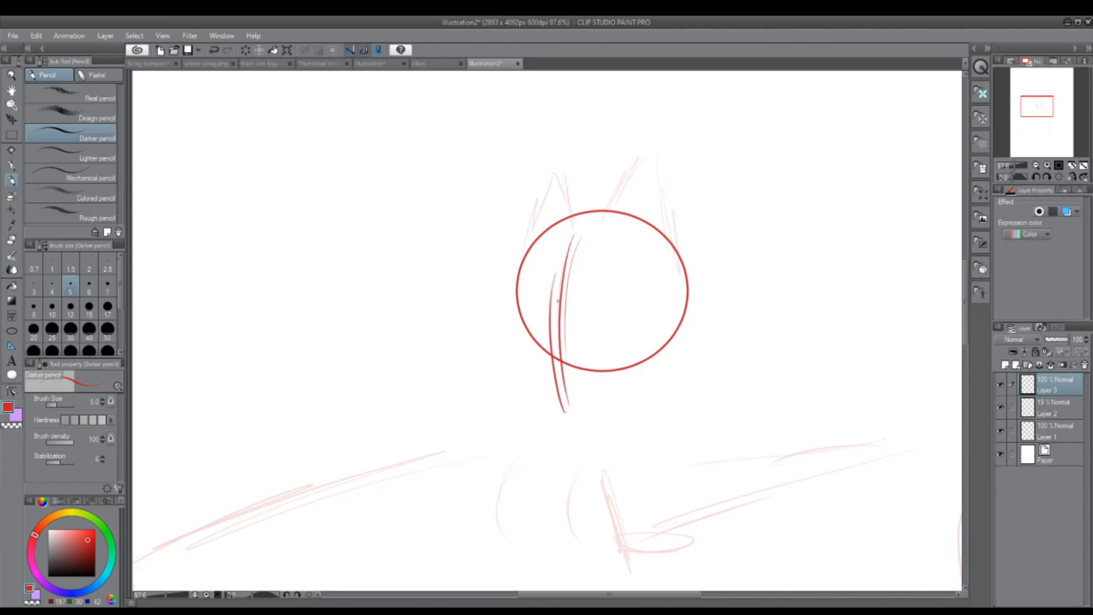
Step: Sketch the jaw, pointed chin and both cheeks around the lower part of the head circle
mouse_move(564, 296)
left_mouse_down()
mouse_move(550, 394)
mouse_move(618, 401)
mouse_move(675, 357)
left_mouse_up()
mouse_move(627, 384)
left_mouse_down()
mouse_move(692, 323)
mouse_move(681, 318)
mouse_move(689, 282)
left_mouse_up()
left_click_drag(551, 397, 573, 408)
left_click_drag(533, 379, 561, 404)
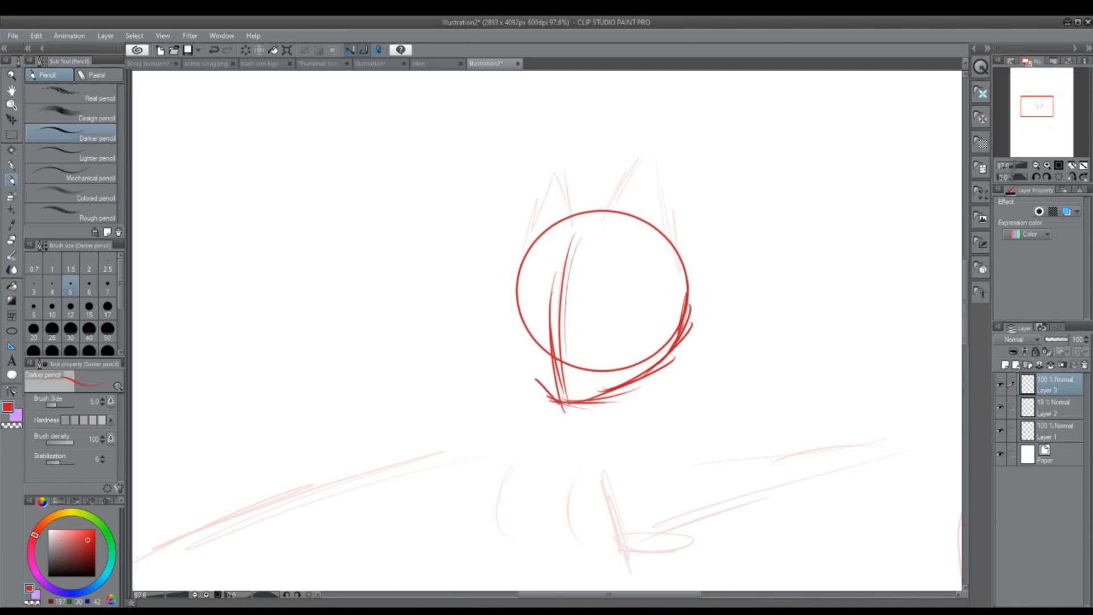
left_click_drag(520, 357, 567, 404)
left_click_drag(517, 337, 552, 392)
mouse_move(512, 316)
left_mouse_down()
mouse_move(545, 394)
mouse_move(510, 291)
mouse_move(547, 237)
left_mouse_up()
Step: Sketch two large pointed ears rising from the top of the head circle
mouse_move(529, 269)
left_mouse_down()
mouse_move(574, 228)
mouse_move(640, 200)
left_mouse_up()
left_click_drag(603, 238, 669, 171)
left_click_drag(620, 219, 693, 158)
left_click_drag(644, 198, 689, 168)
left_click_drag(707, 250, 700, 174)
left_click_drag(700, 173, 685, 292)
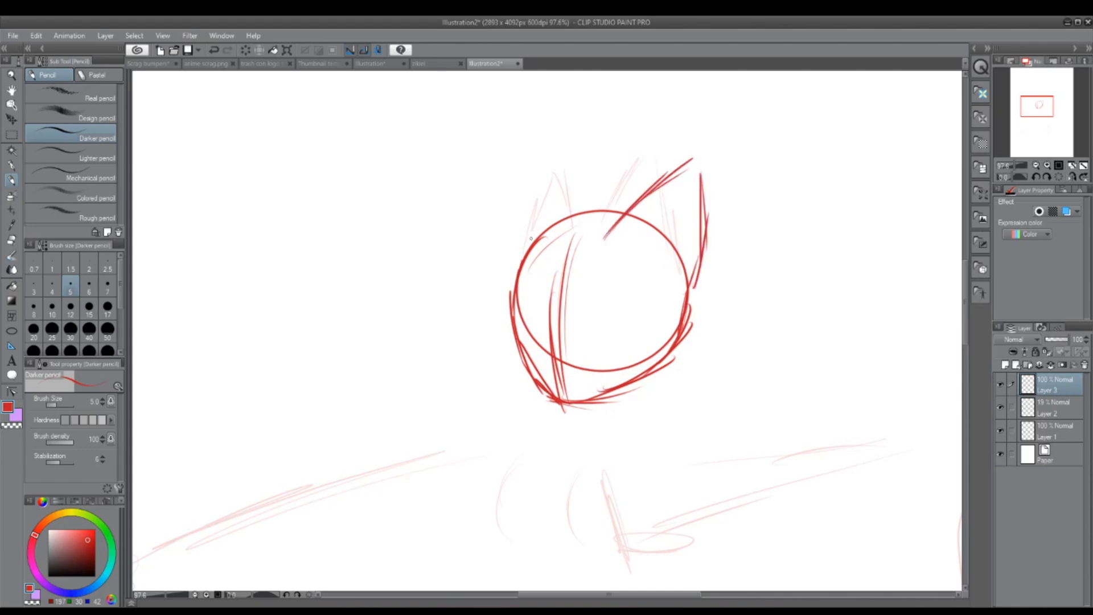
mouse_move(528, 246)
left_mouse_down()
mouse_move(577, 164)
mouse_move(625, 140)
mouse_move(608, 201)
left_mouse_up()
left_click_drag(612, 152, 620, 213)
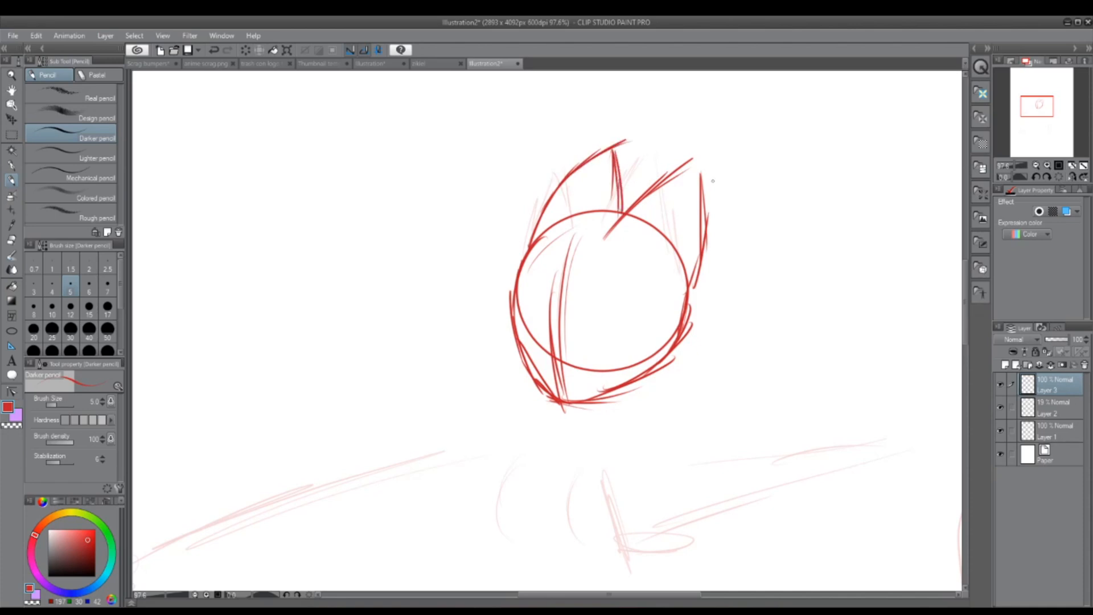
Step: Erase the overshooting stroke at the left ear's tip and pencil an inner line in the right ear
left_click(11, 240)
left_click_drag(619, 140, 622, 129)
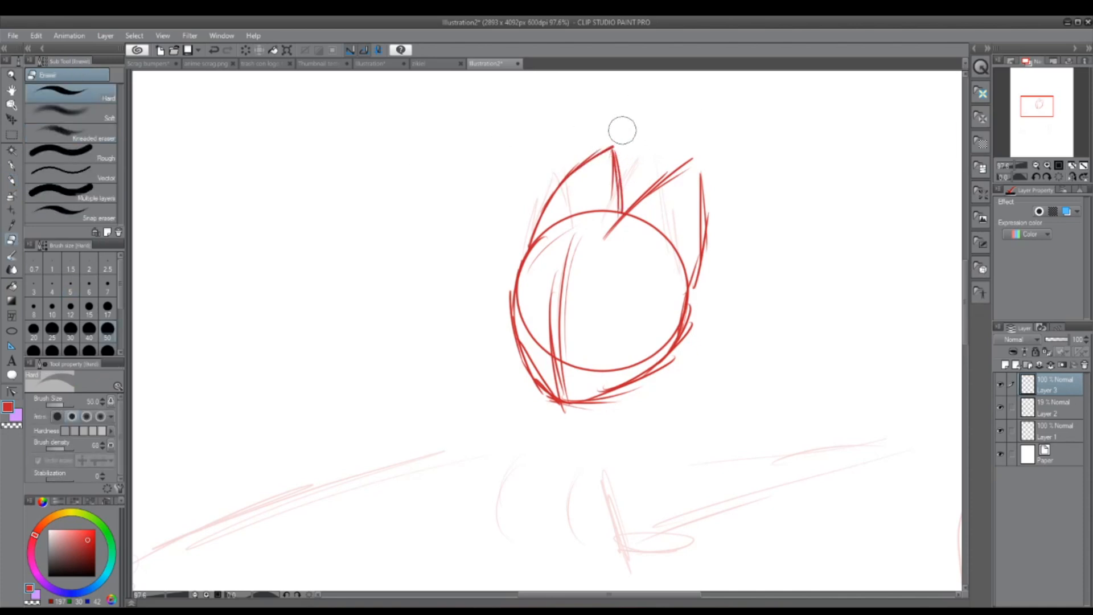
left_click(11, 180)
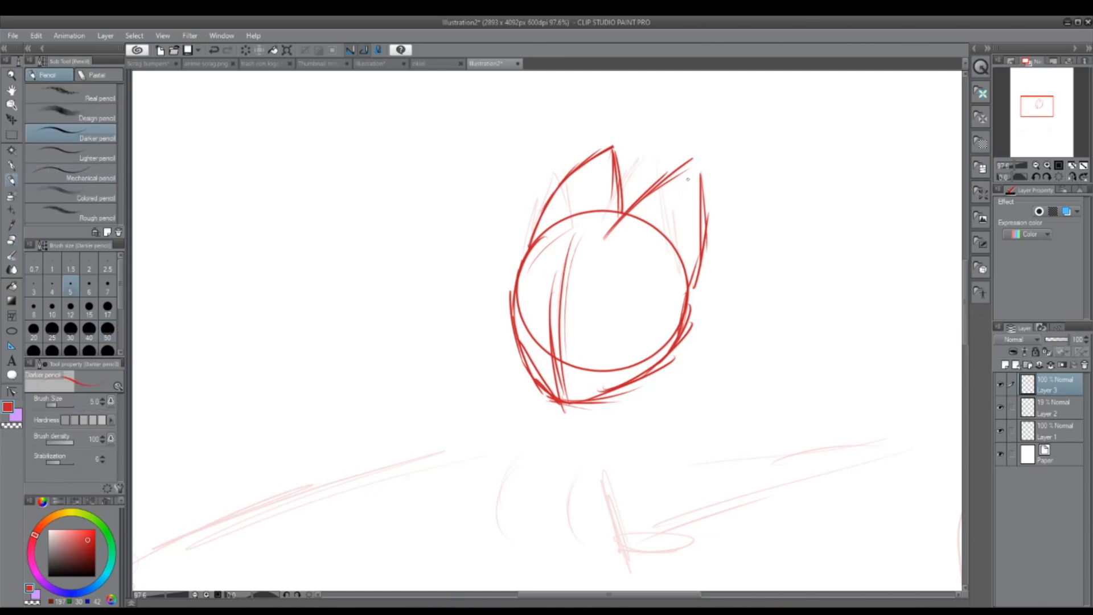
left_click_drag(679, 204, 671, 256)
Step: Sketch the neck and shoulder line curving from the chin toward the outstretched arm
mouse_move(1031, 121)
left_mouse_down()
mouse_move(1039, 130)
mouse_move(1039, 111)
left_mouse_up()
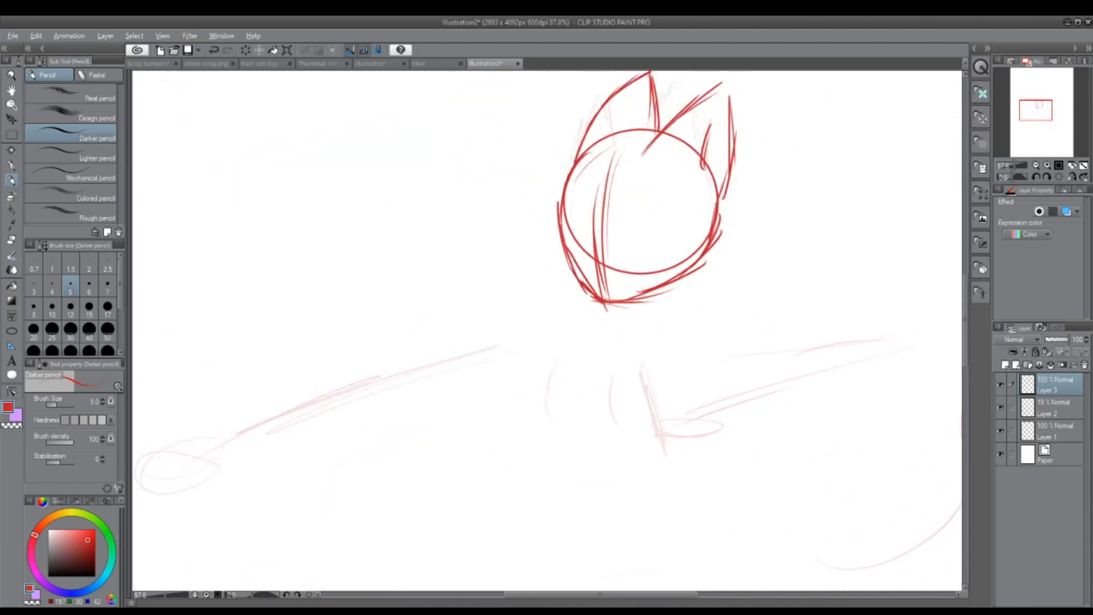
scroll(697, 302, "down", 2)
scroll(696, 303, "up", 2)
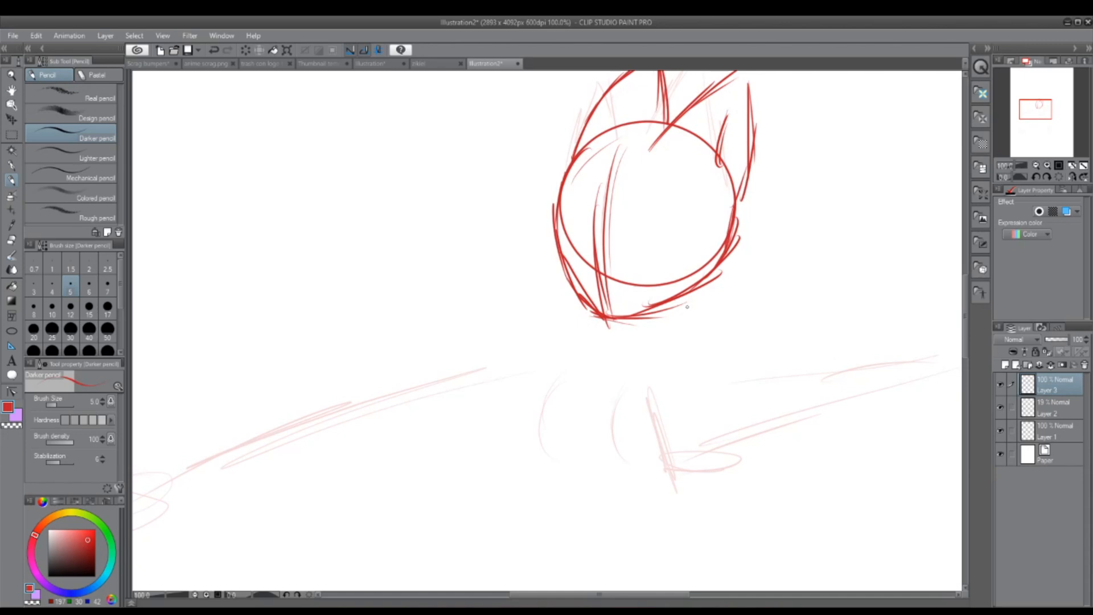
mouse_move(596, 315)
left_mouse_down()
mouse_move(580, 334)
mouse_move(510, 349)
left_mouse_up()
left_click_drag(561, 328, 496, 361)
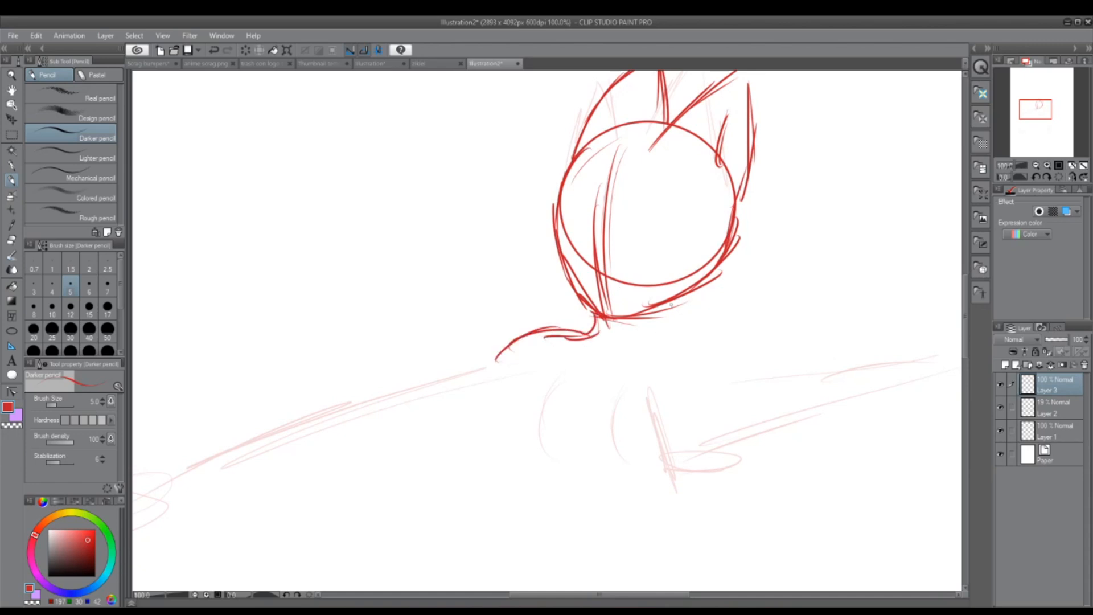
Step: Sketch the second shoulder line from the neck, and the sides and lower edge of the ribcage below the shoulders
mouse_move(663, 308)
left_mouse_down()
mouse_move(666, 340)
mouse_move(694, 356)
mouse_move(765, 356)
left_mouse_up()
scroll(820, 346, "down", 1)
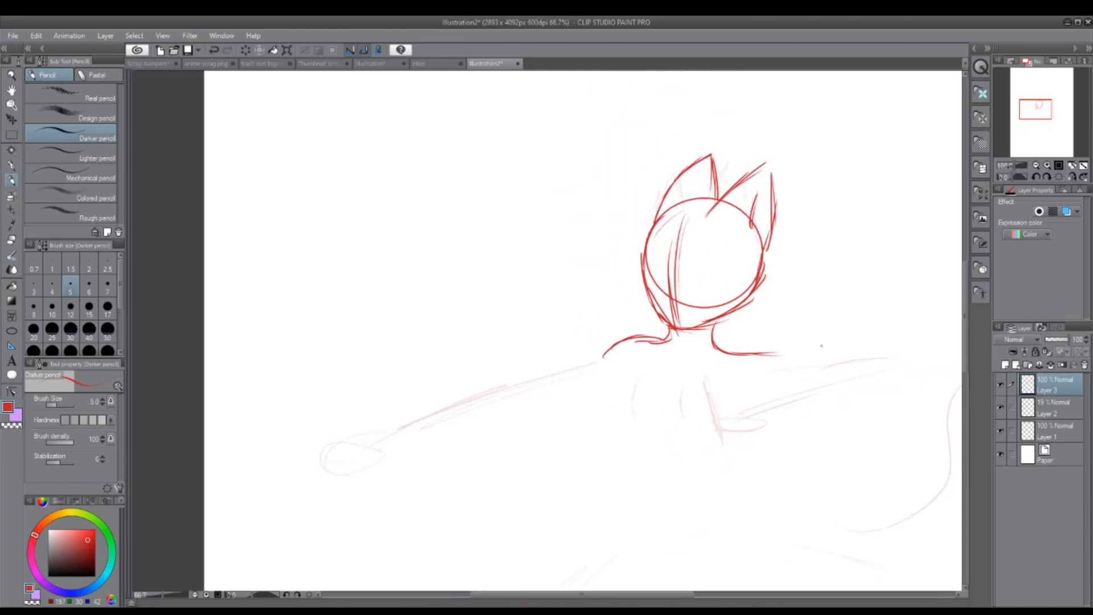
left_click_drag(625, 382, 636, 462)
left_click_drag(626, 405, 644, 473)
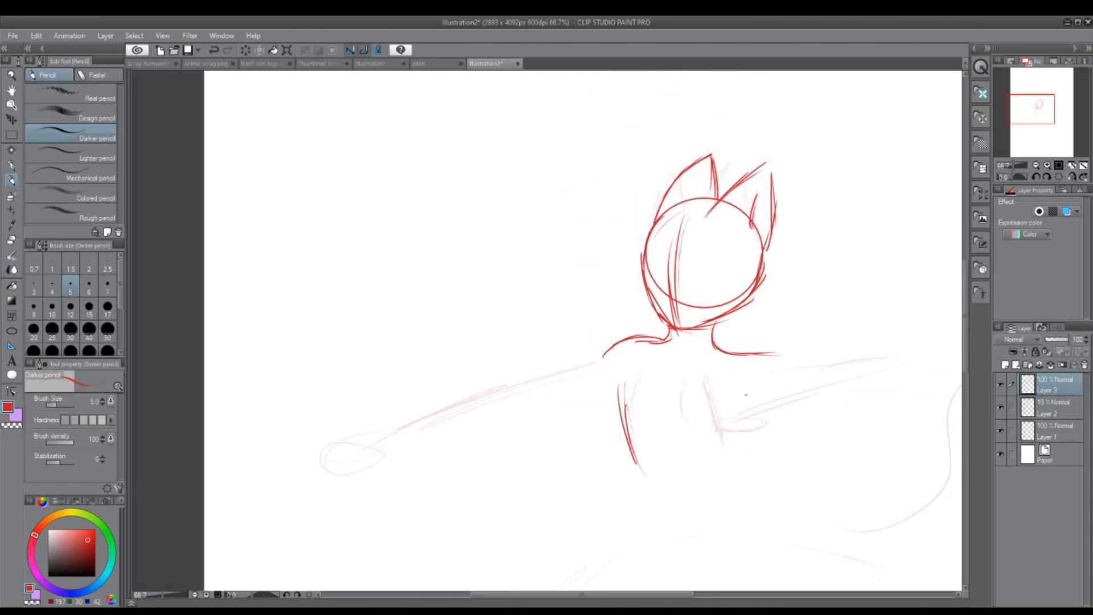
left_click_drag(747, 392, 738, 472)
left_click_drag(754, 465, 605, 462)
left_click_drag(627, 453, 693, 468)
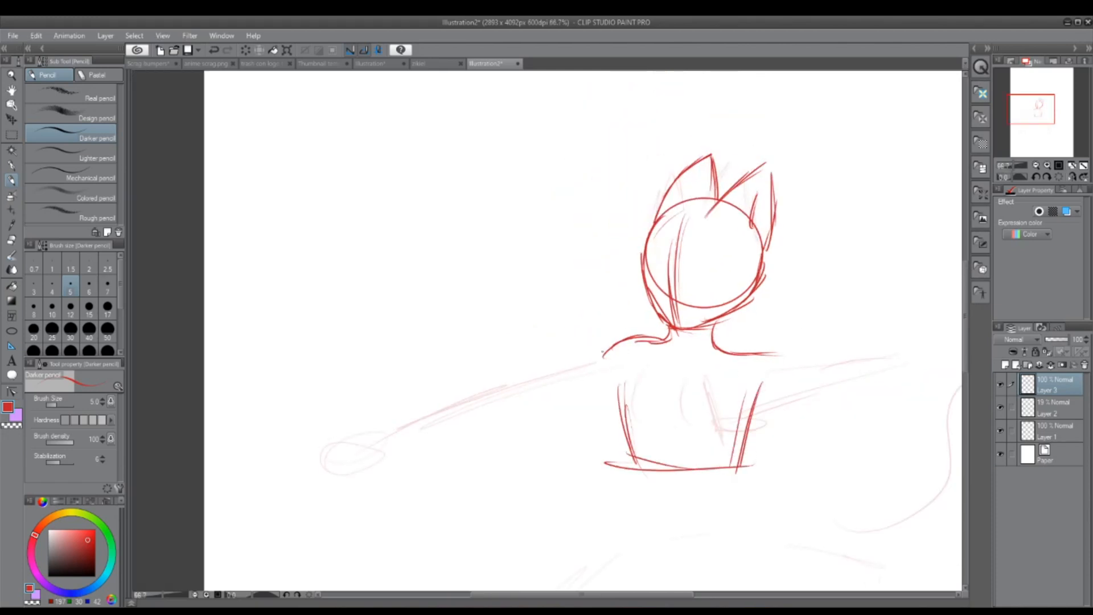
Step: Draw a circle for each shoulder joint and a curved vertical contour line on the chest
left_click_drag(603, 353, 643, 381)
mouse_move(752, 358)
left_mouse_down()
mouse_move(738, 382)
mouse_move(760, 358)
left_mouse_up()
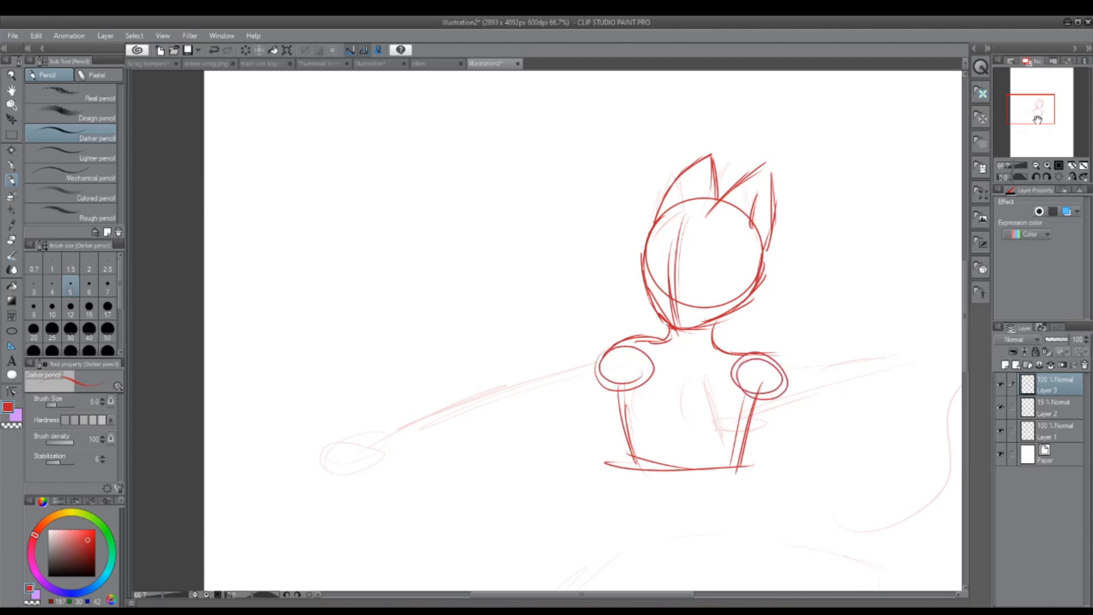
left_click_drag(1038, 119, 1037, 122)
left_click_drag(660, 323, 659, 400)
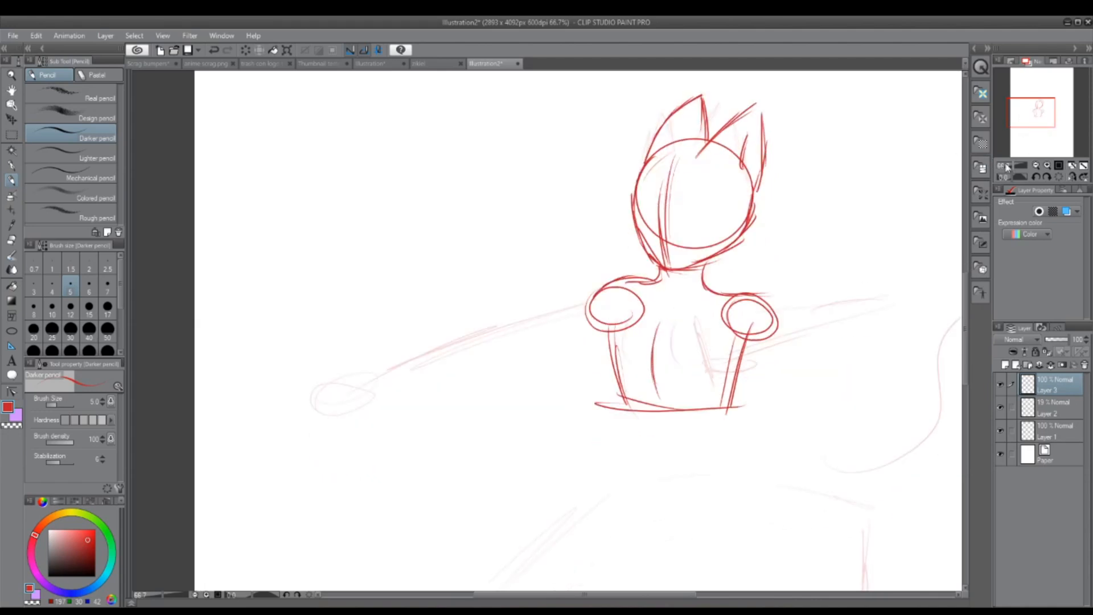
Step: Sketch the bowl-shaped pelvis below the ribcage with a small circle at each hip joint
mouse_move(1027, 120)
left_mouse_down()
mouse_move(1029, 131)
mouse_move(1045, 125)
left_mouse_up()
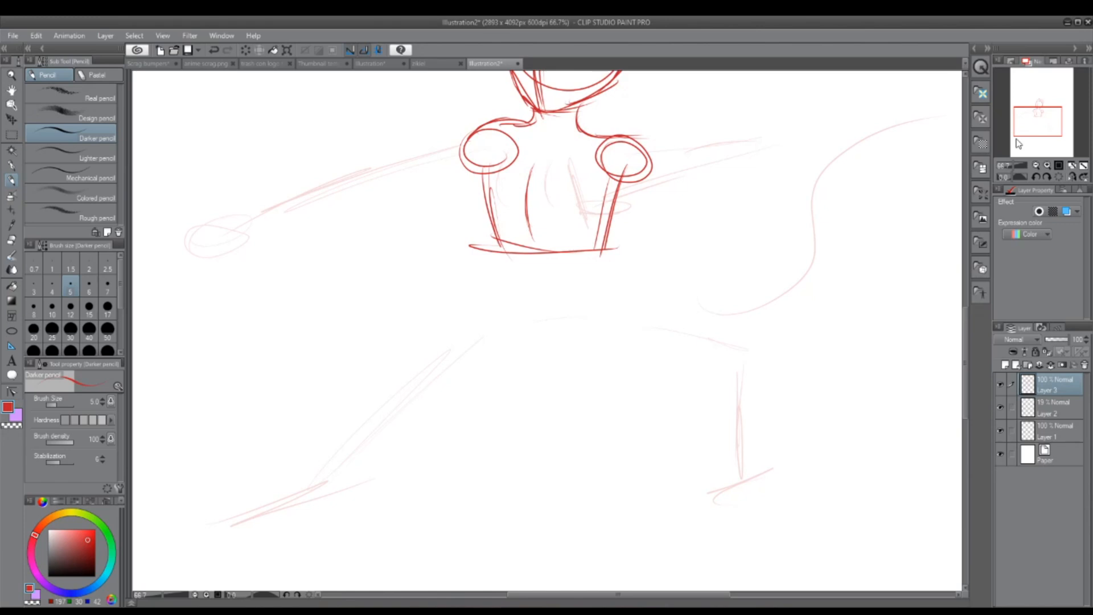
left_click_drag(1031, 127, 1034, 127)
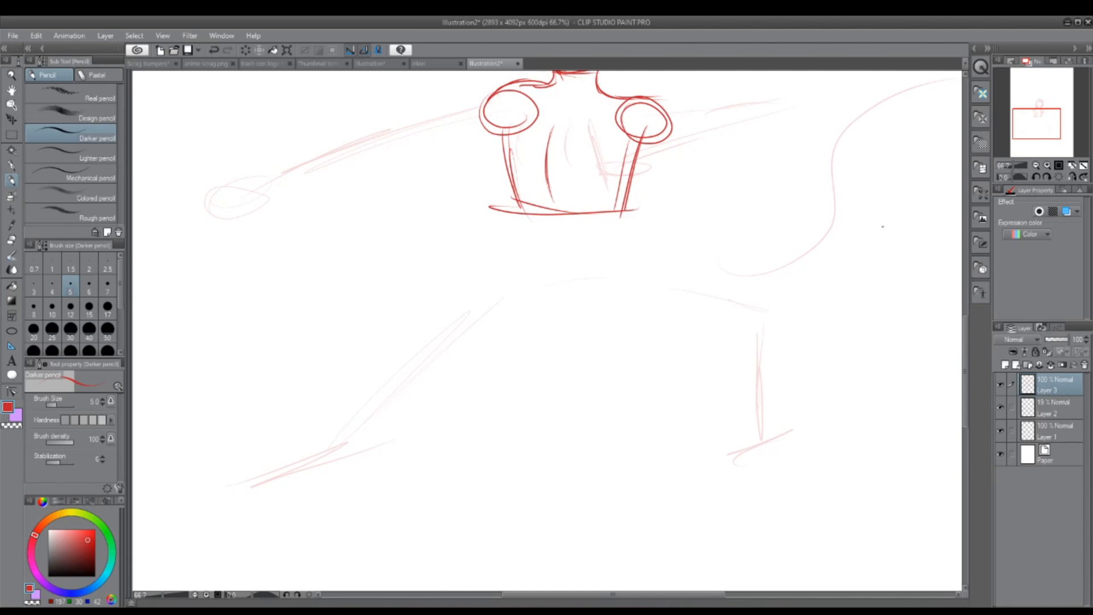
mouse_move(507, 289)
left_mouse_down()
mouse_move(542, 323)
mouse_move(654, 304)
left_mouse_up()
mouse_move(568, 314)
left_mouse_down()
mouse_move(625, 300)
mouse_move(626, 273)
mouse_move(513, 282)
left_mouse_up()
left_click_drag(506, 280, 638, 277)
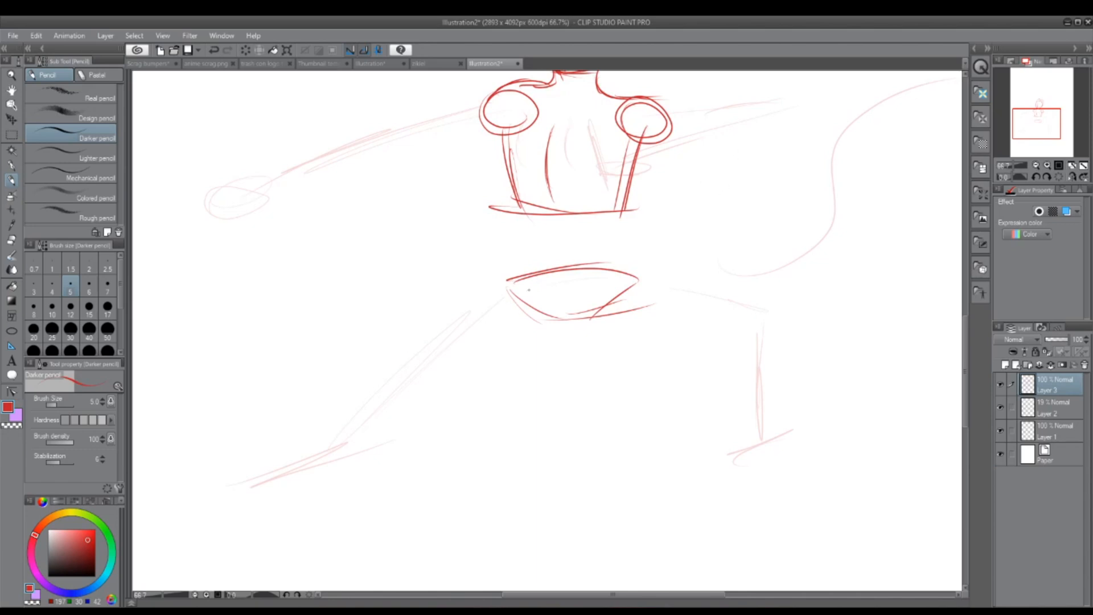
left_click_drag(529, 290, 518, 292)
left_click_drag(641, 313, 632, 280)
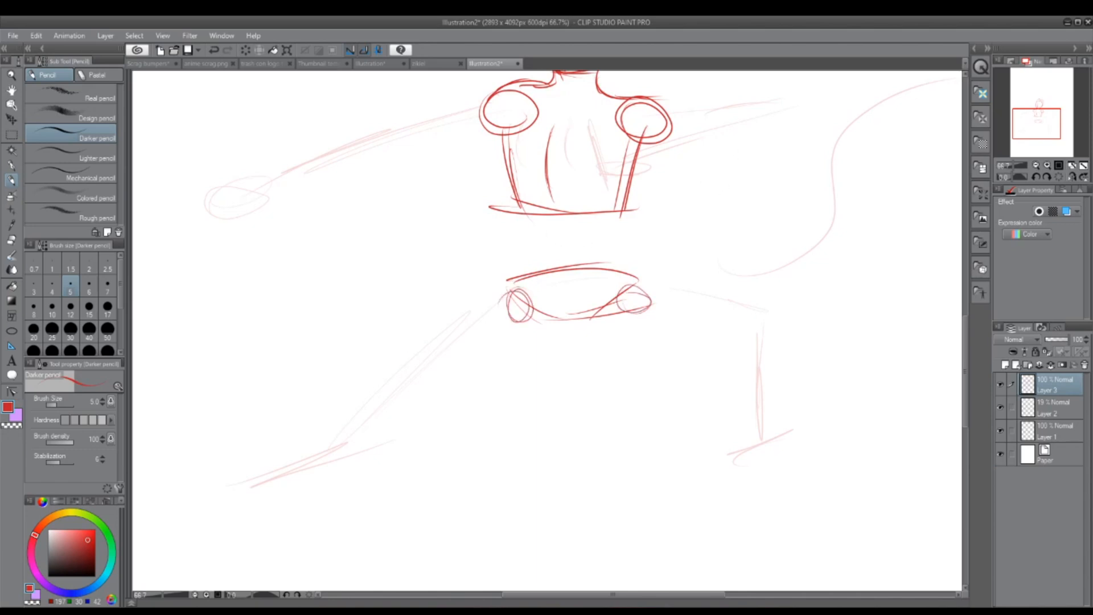
Step: Lasso the pelvis sketch, shift it slightly down away from the ribcage, and clear the selection
left_click(13, 134)
left_click(101, 137)
mouse_move(498, 249)
left_mouse_down()
mouse_move(705, 361)
mouse_move(583, 253)
left_mouse_up()
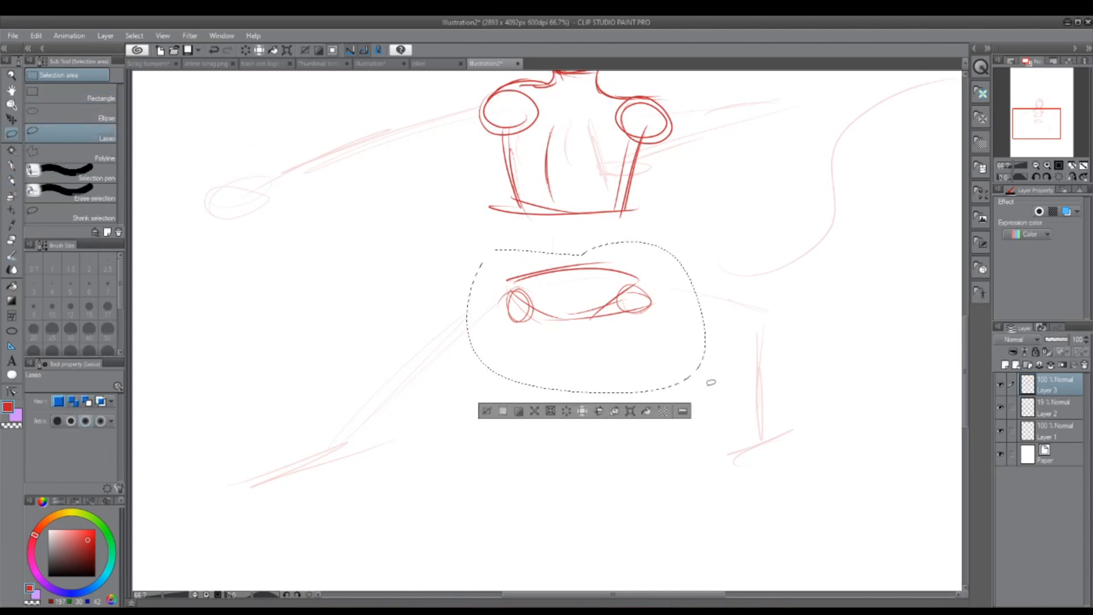
key("ctrl+t")
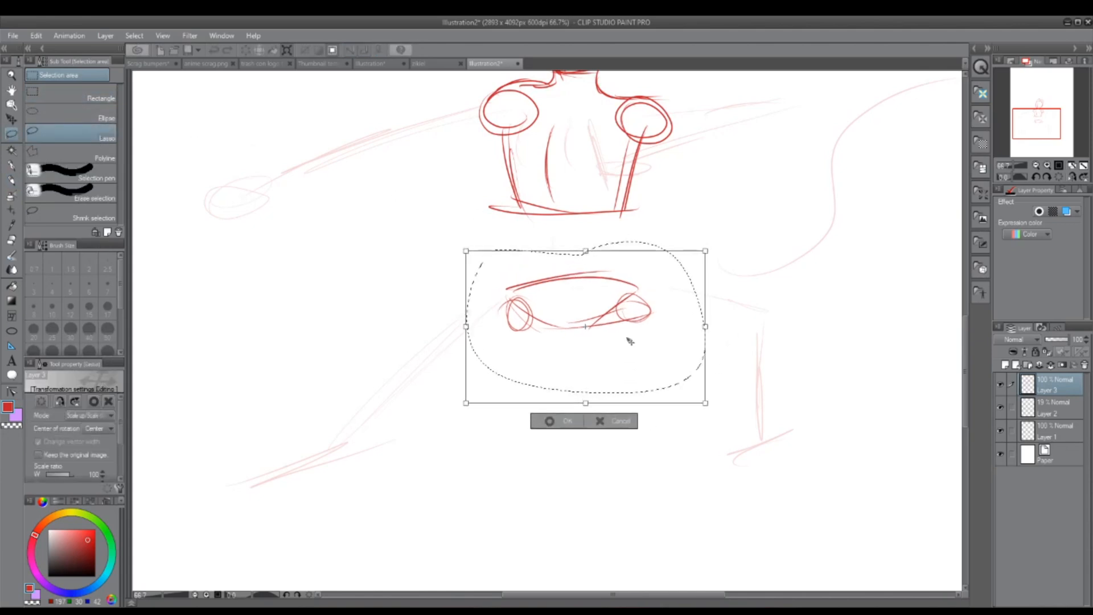
left_click(550, 421)
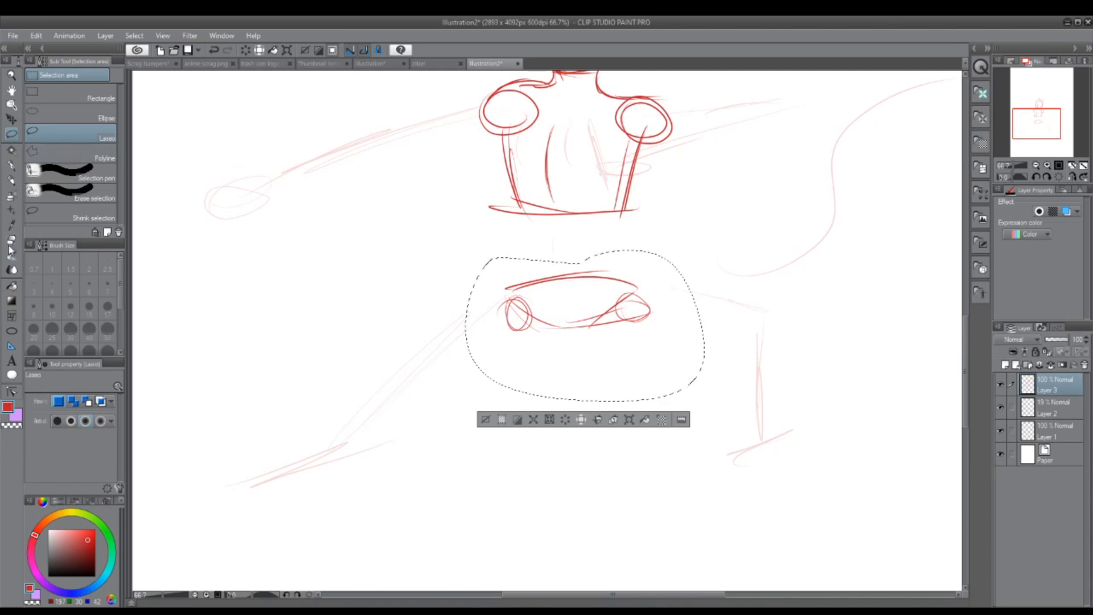
left_click_drag(1043, 128, 1041, 122)
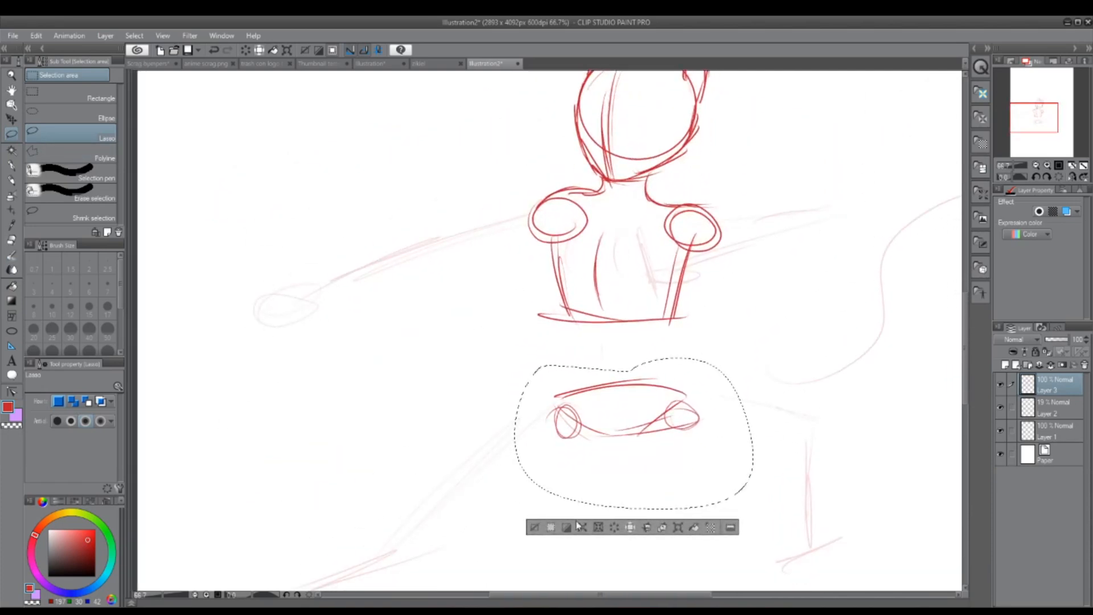
left_click(534, 527)
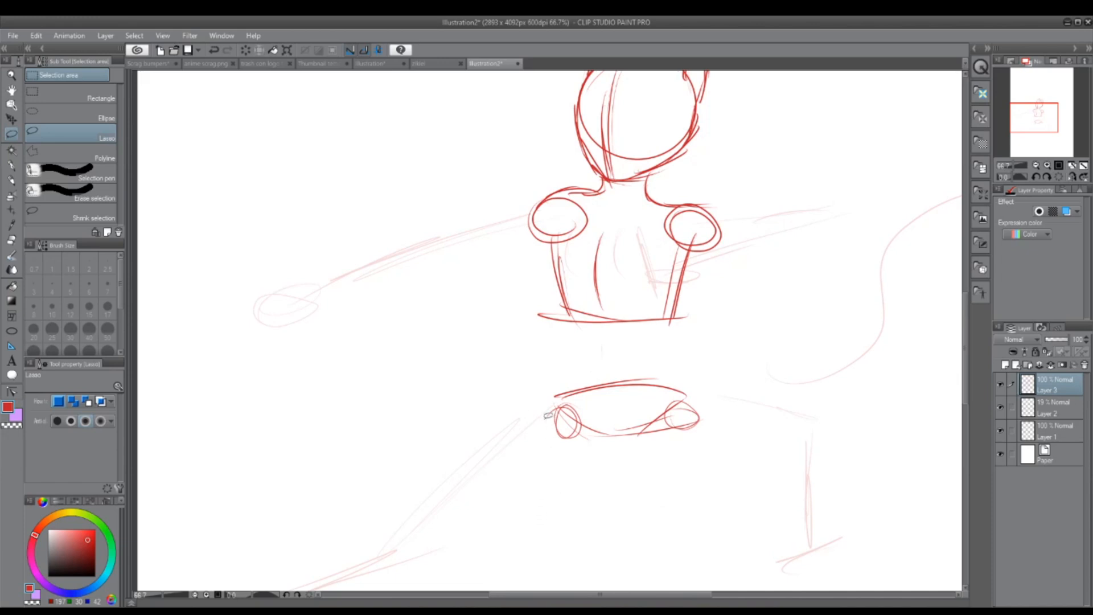
Step: Pencil the curved waist sides joining ribcage to pelvis and add faint vertical contour lines on the abdomen
left_click(12, 181)
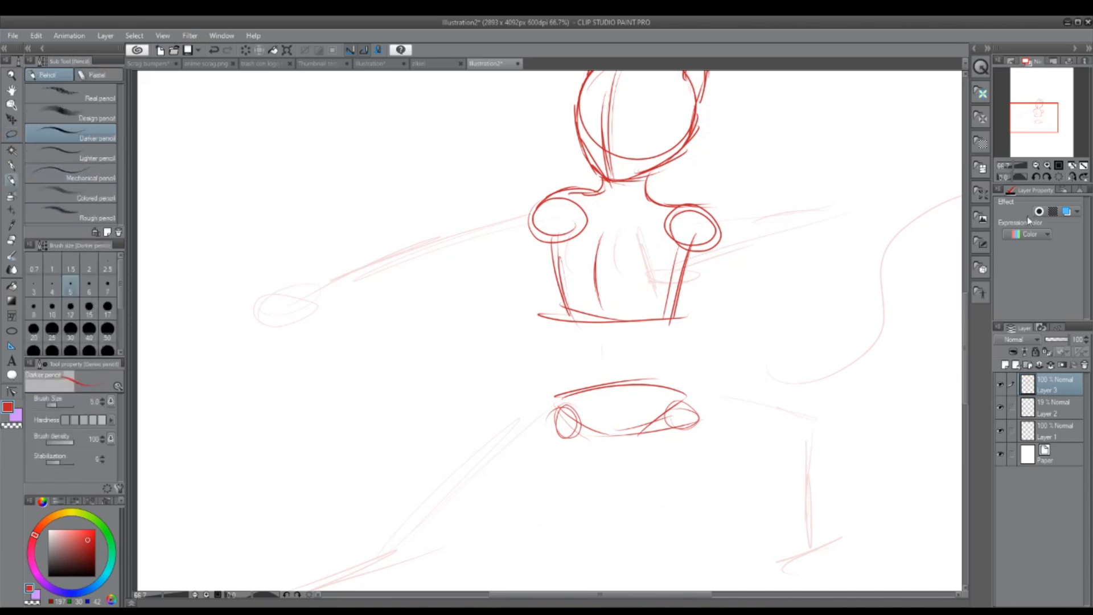
left_click_drag(1038, 120, 1038, 120)
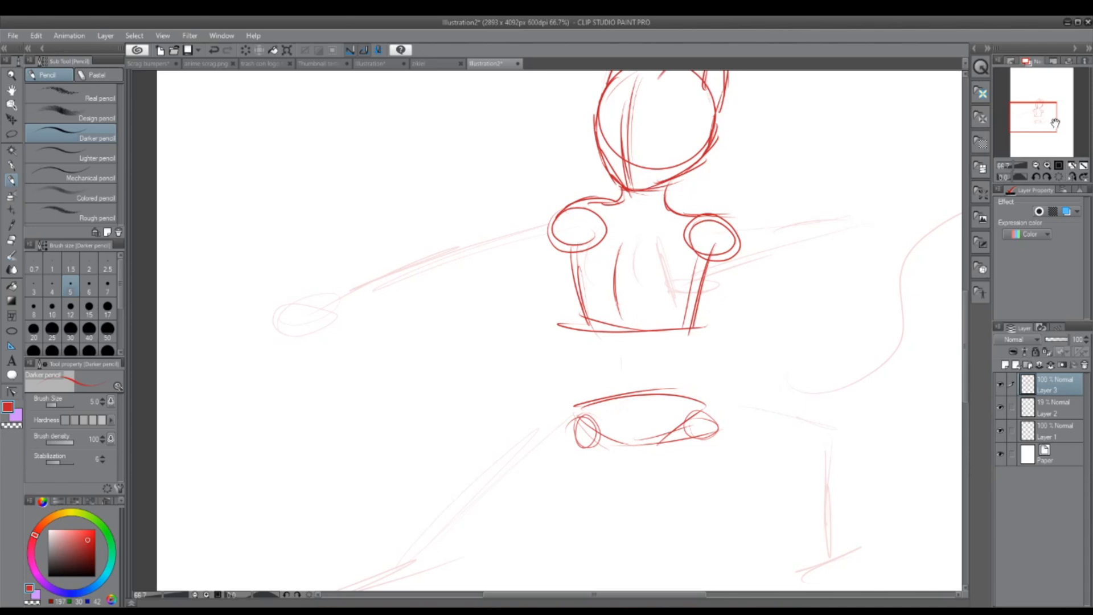
left_click_drag(1055, 123, 1049, 131)
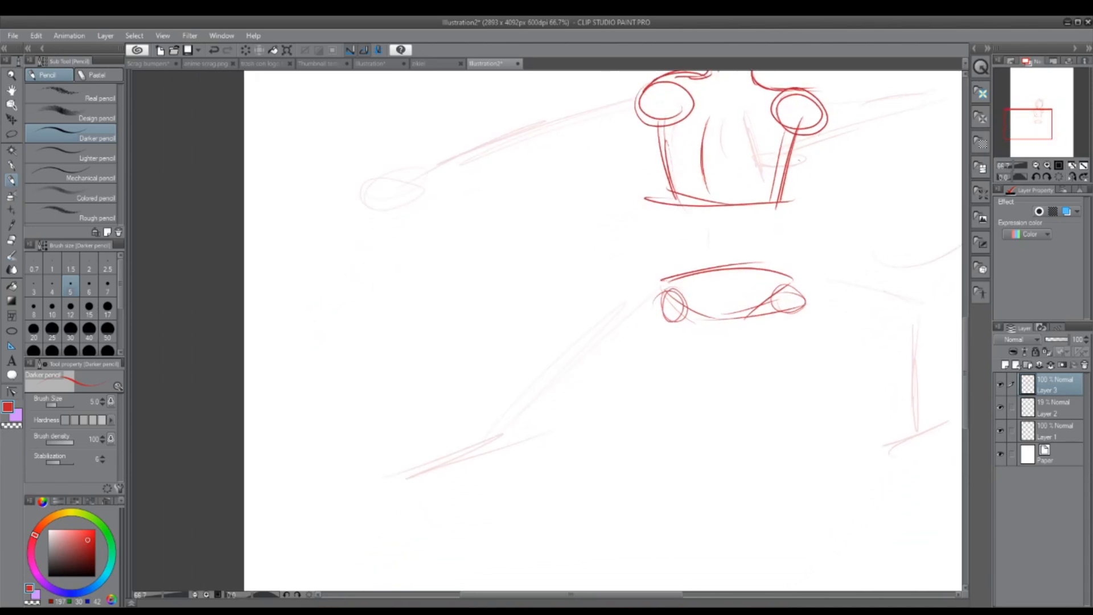
mouse_move(792, 148)
left_mouse_down()
mouse_move(778, 250)
mouse_move(788, 284)
left_mouse_up()
left_click_drag(677, 182, 667, 307)
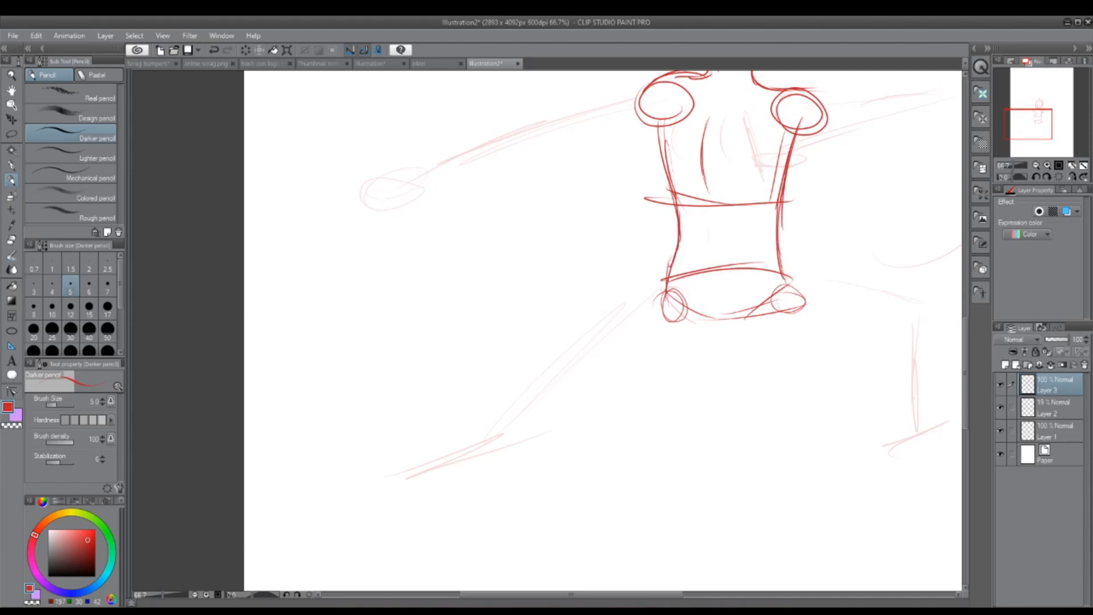
left_click_drag(1048, 115, 1049, 109)
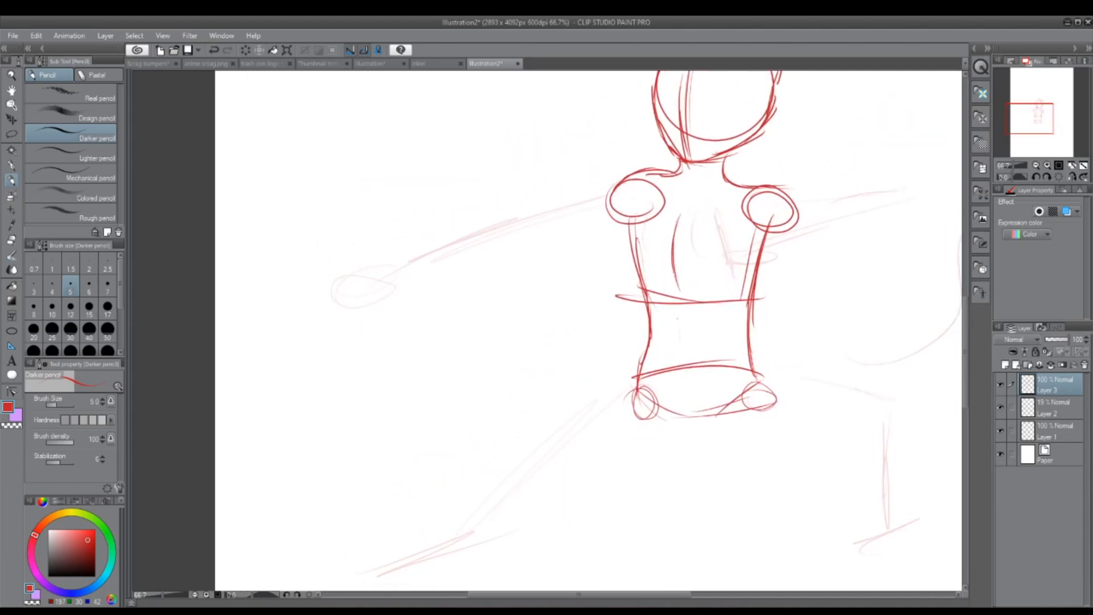
left_click_drag(666, 322, 661, 362)
left_click_drag(709, 316, 705, 360)
Step: Sketch the stretched-out left leg with an oval thigh, a knee circle, a tapered shin and a pointed foot
left_click_drag(1039, 122, 1039, 129)
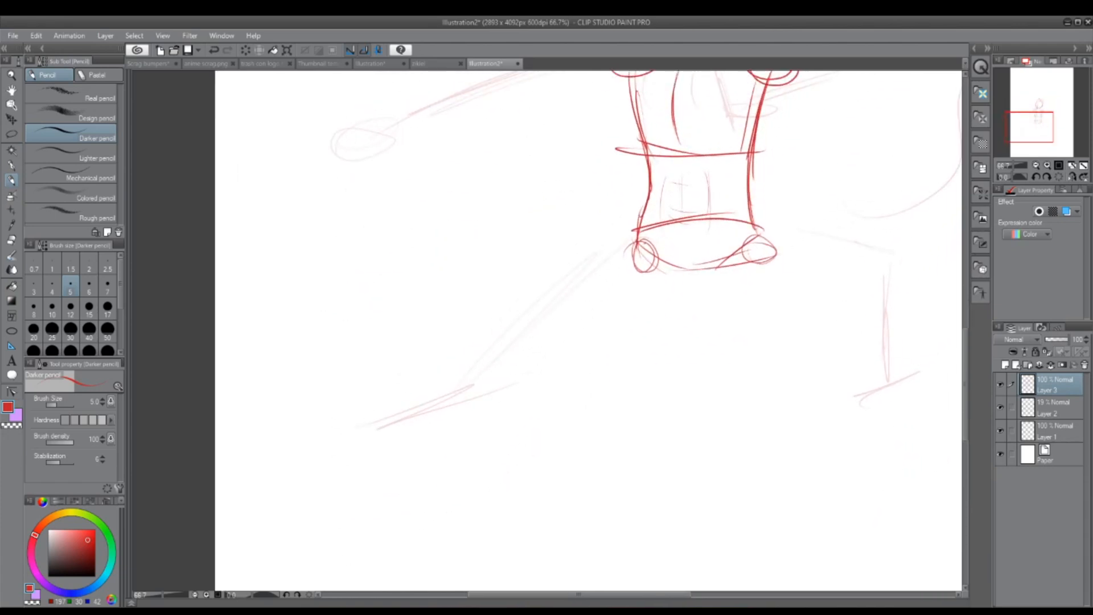
mouse_move(634, 245)
left_mouse_down()
mouse_move(504, 348)
mouse_move(543, 364)
mouse_move(679, 272)
left_mouse_up()
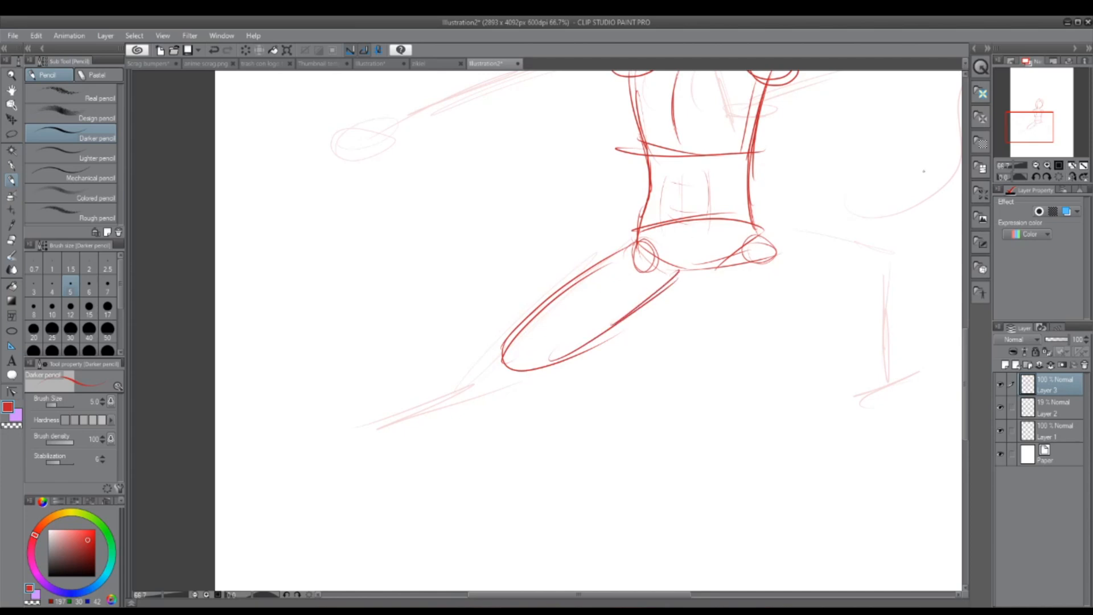
mouse_move(490, 382)
left_mouse_down()
mouse_move(521, 364)
mouse_move(348, 464)
mouse_move(455, 452)
mouse_move(525, 382)
left_mouse_up()
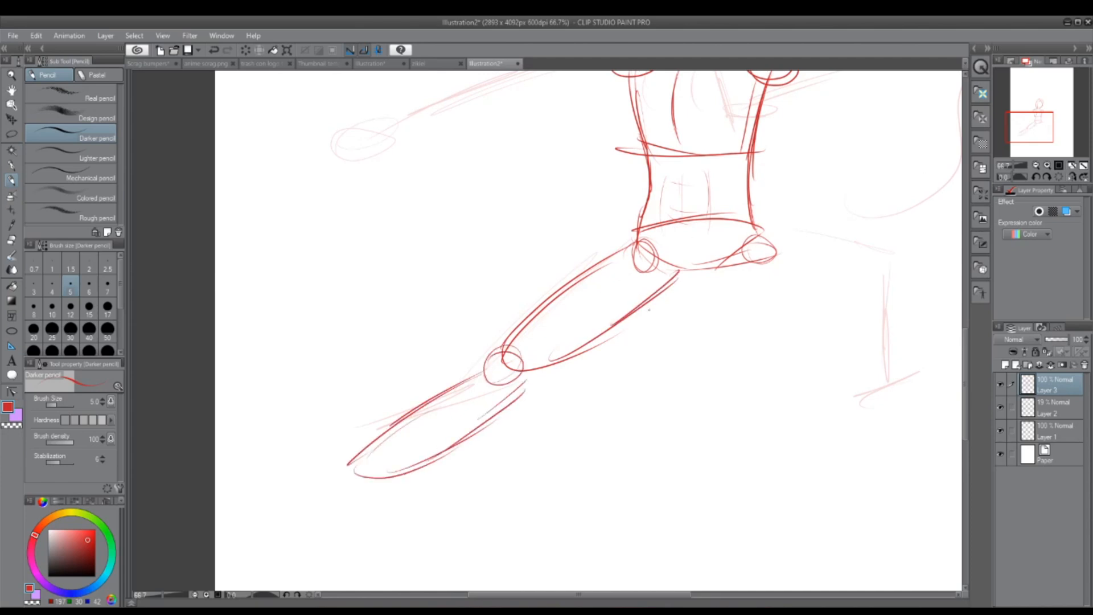
mouse_move(375, 469)
left_mouse_down()
mouse_move(277, 499)
mouse_move(372, 484)
mouse_move(296, 491)
left_mouse_up()
Step: Sketch the bent right leg's thigh as a long rounded form slanting down from the hip circle
left_click_drag(1054, 142, 1047, 134)
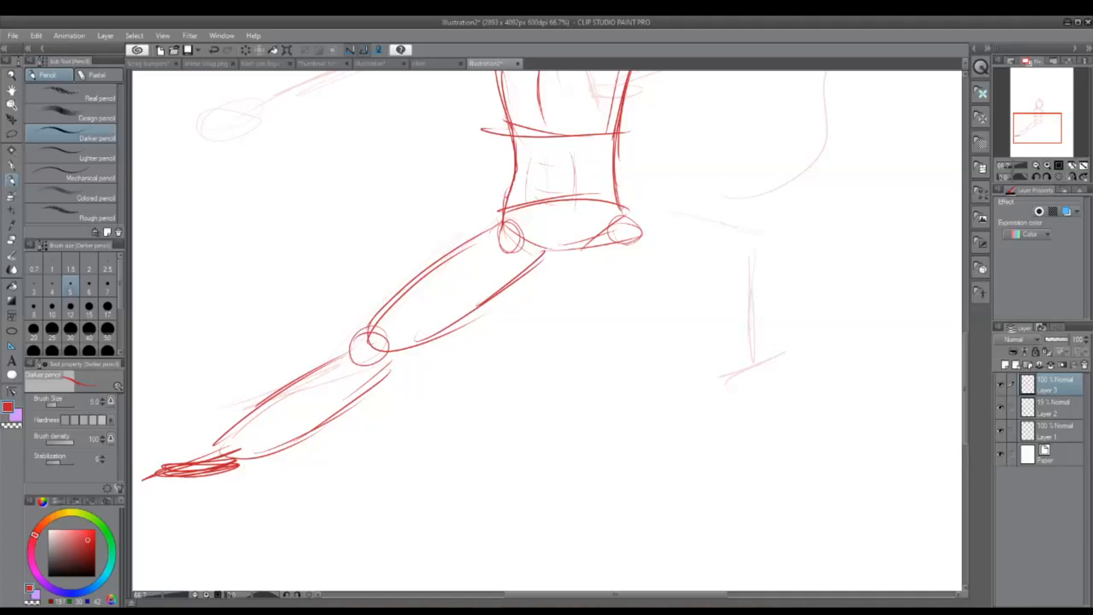
left_click_drag(626, 211, 785, 288)
left_click_drag(595, 244, 697, 294)
left_click_drag(615, 261, 717, 308)
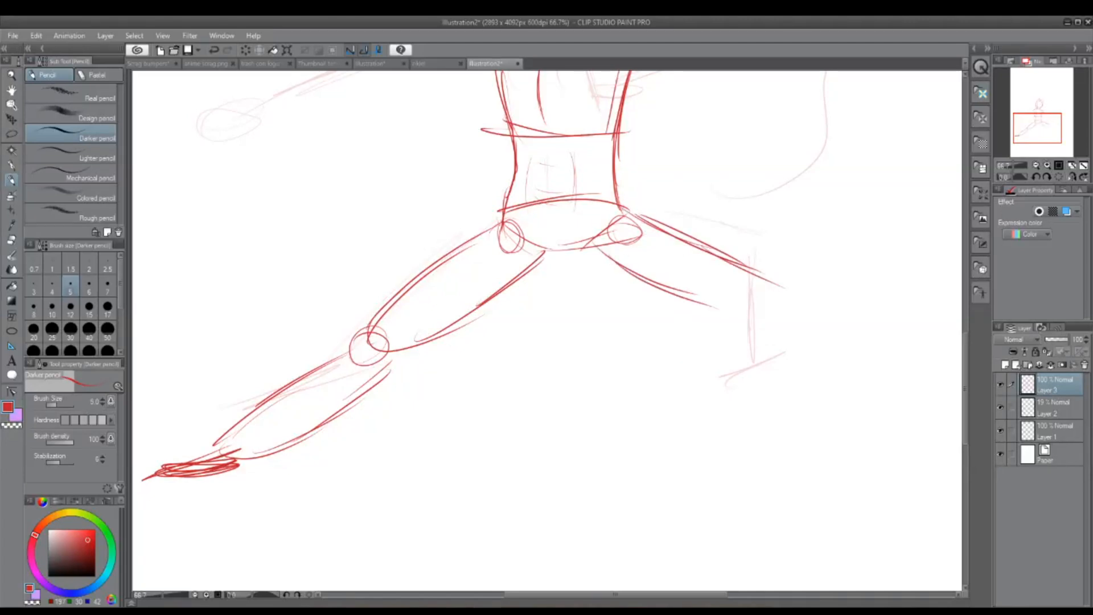
mouse_move(651, 287)
left_mouse_down()
mouse_move(781, 317)
mouse_move(757, 278)
mouse_move(735, 274)
left_mouse_up()
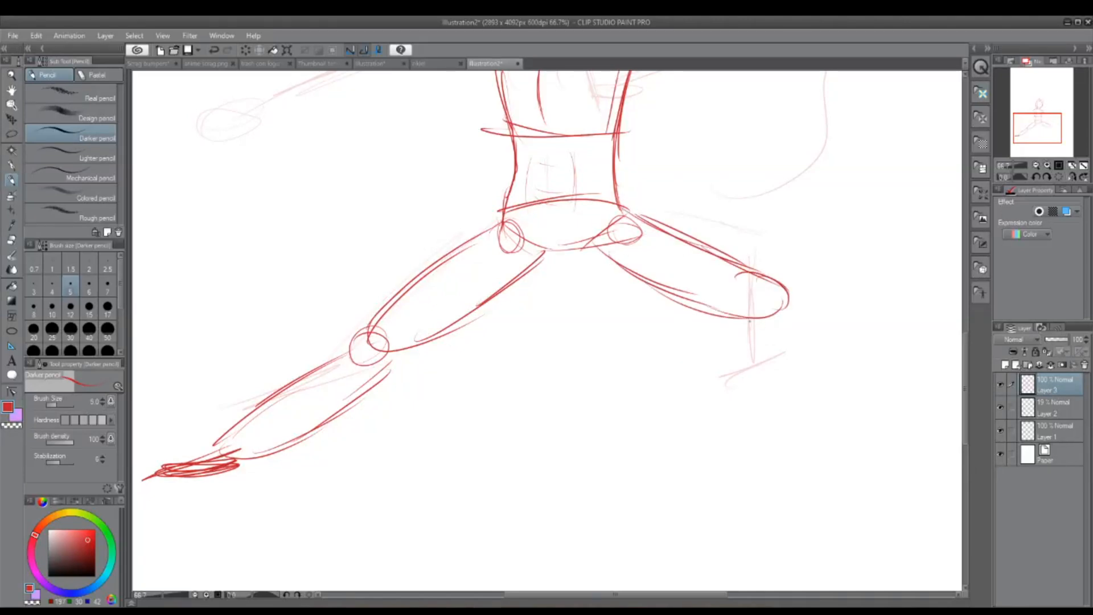
Step: Add the knee circle, the vertical lower leg and the foot to the bent right leg
left_click_drag(743, 317, 731, 416)
mouse_move(784, 295)
left_mouse_down()
mouse_move(763, 331)
mouse_move(781, 391)
mouse_move(770, 442)
left_mouse_up()
left_click_drag(740, 325, 747, 449)
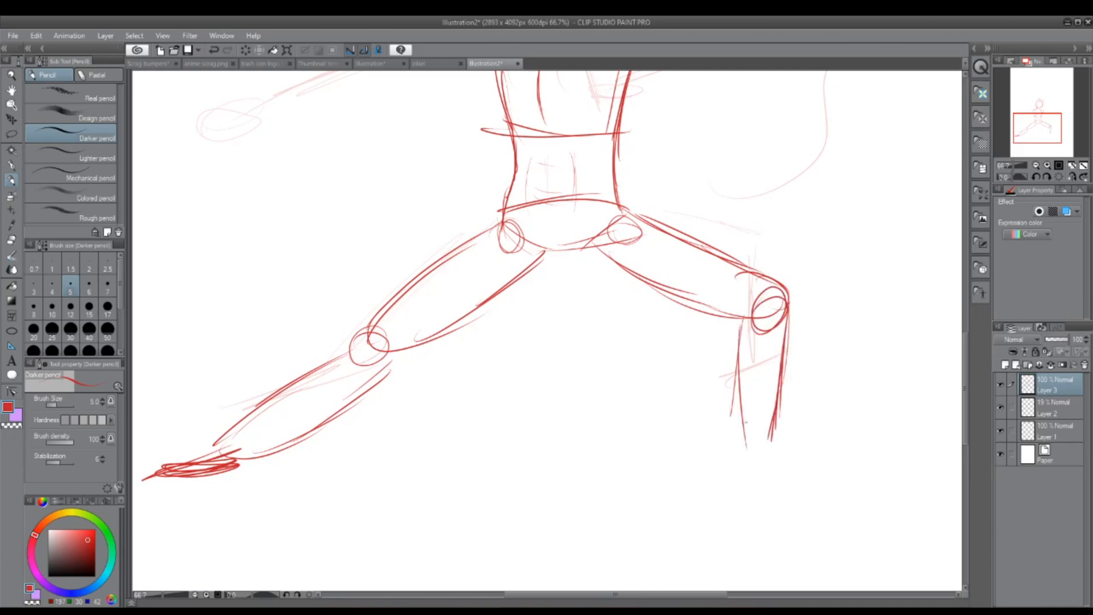
left_click_drag(739, 365, 743, 456)
mouse_move(796, 431)
left_mouse_down()
mouse_move(745, 454)
mouse_move(825, 459)
left_mouse_up()
mouse_move(736, 450)
left_mouse_down()
mouse_move(864, 460)
mouse_move(828, 458)
left_mouse_up()
Step: Try several short contour strokes in the middle of the chest, undoing each one
mouse_move(1041, 129)
left_mouse_down()
mouse_move(1032, 119)
mouse_move(1042, 114)
left_mouse_up()
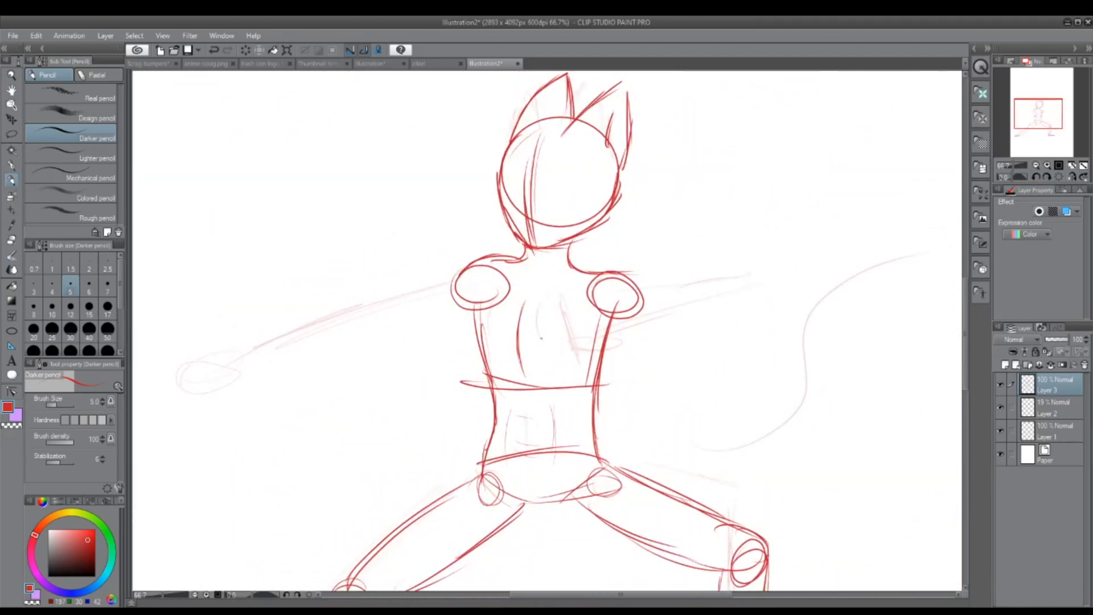
left_click_drag(542, 337, 558, 362)
key("ctrl+z")
mouse_move(555, 320)
left_mouse_down()
mouse_move(558, 354)
mouse_move(577, 363)
mouse_move(586, 355)
mouse_move(562, 360)
left_mouse_up()
key("ctrl+z")
mouse_move(543, 348)
left_mouse_down()
mouse_move(569, 367)
mouse_move(585, 361)
mouse_move(565, 376)
left_mouse_up()
key("ctrl+z")
key("ctrl+z")
key("ctrl+z")
key("ctrl+z")
left_click_drag(555, 317, 558, 371)
key("ctrl+z")
Step: Darken the ribcage side under the left shoulder and sketch the outstretched upper arm from that shoulder circle
mouse_move(481, 312)
left_mouse_down()
mouse_move(478, 351)
mouse_move(496, 369)
mouse_move(475, 341)
mouse_move(483, 312)
left_mouse_up()
mouse_move(525, 252)
left_mouse_down()
mouse_move(321, 333)
mouse_move(370, 345)
mouse_move(494, 302)
left_mouse_up()
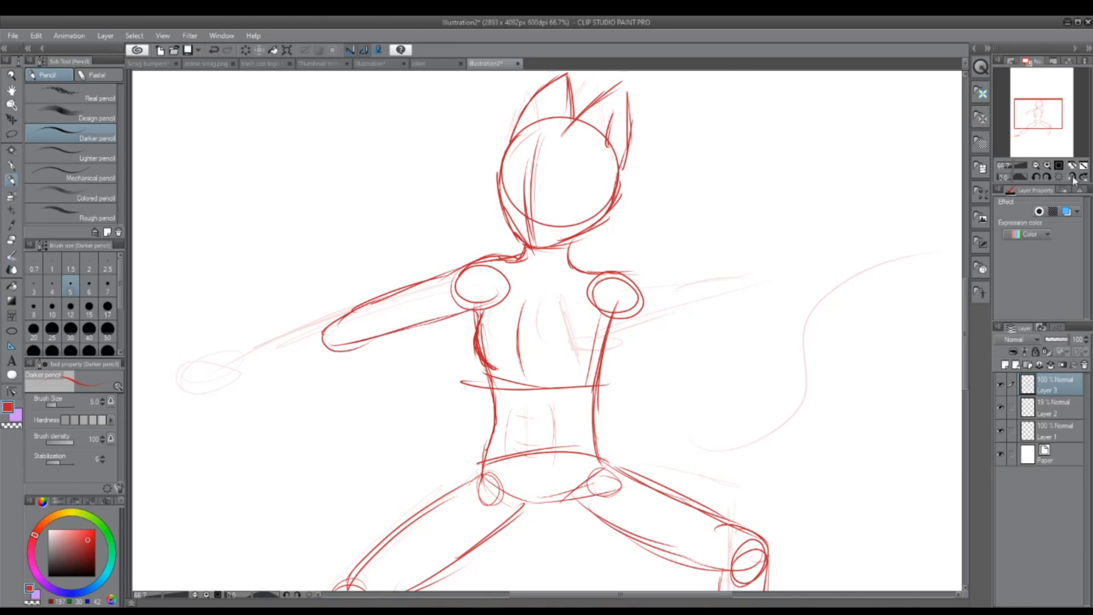
Step: Try a second curved contour beside the existing chest line, undoing the strokes and erasing the last one
left_click_drag(1038, 115, 1029, 117)
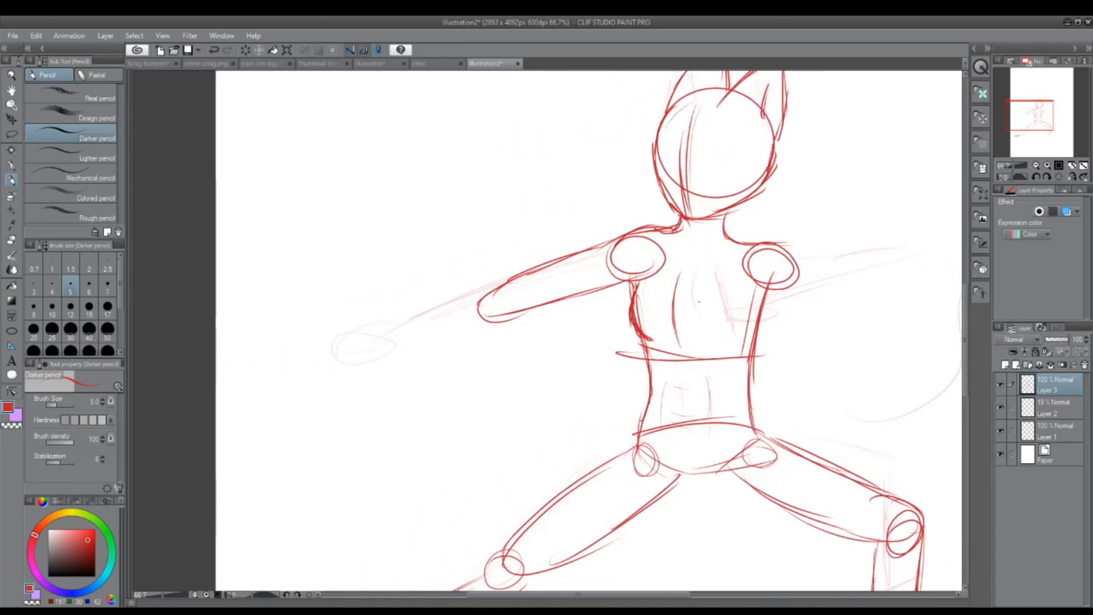
mouse_move(702, 288)
left_mouse_down()
mouse_move(704, 329)
mouse_move(716, 337)
left_mouse_up()
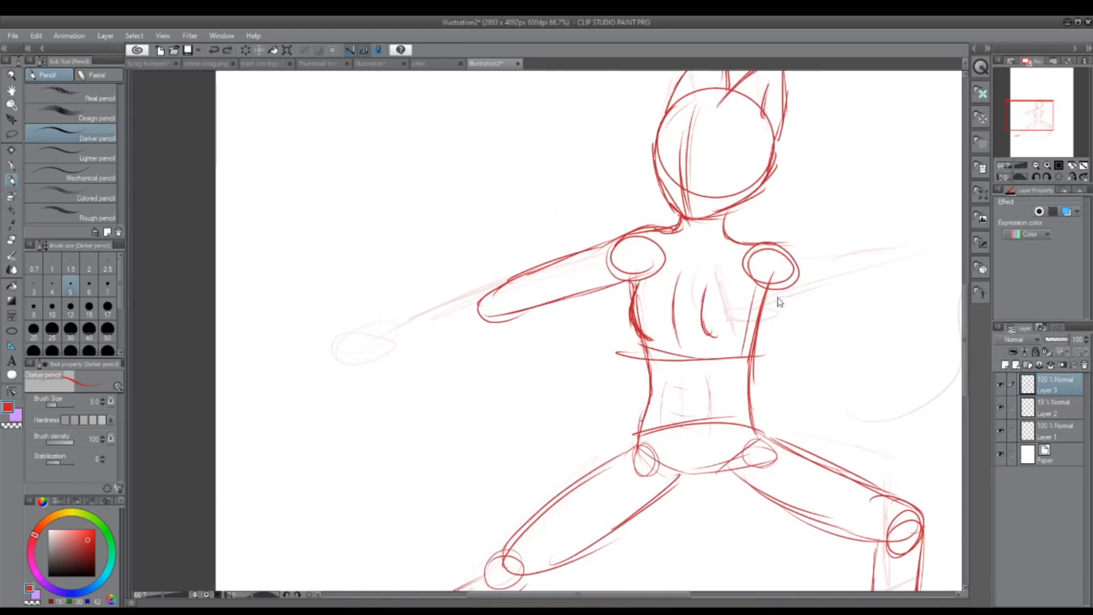
key("ctrl+z")
key("ctrl+z")
mouse_move(686, 281)
left_mouse_down()
mouse_move(683, 328)
mouse_move(713, 336)
left_mouse_up()
key("ctrl+z")
key("ctrl+z")
key("ctrl+z")
mouse_move(694, 279)
left_mouse_down()
mouse_move(675, 322)
mouse_move(692, 344)
mouse_move(704, 342)
left_mouse_up()
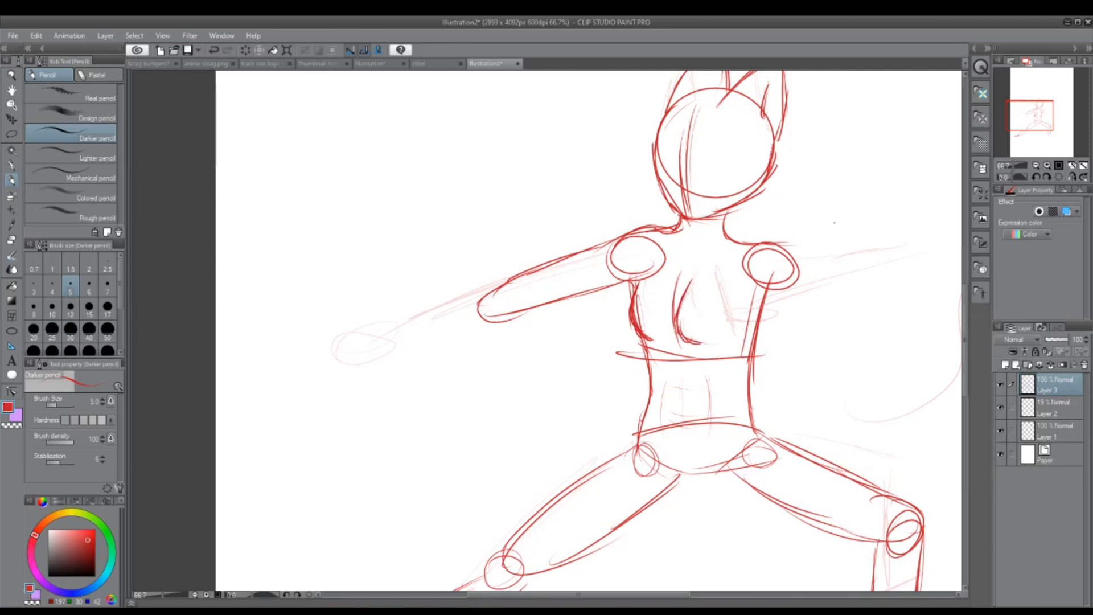
left_click(12, 240)
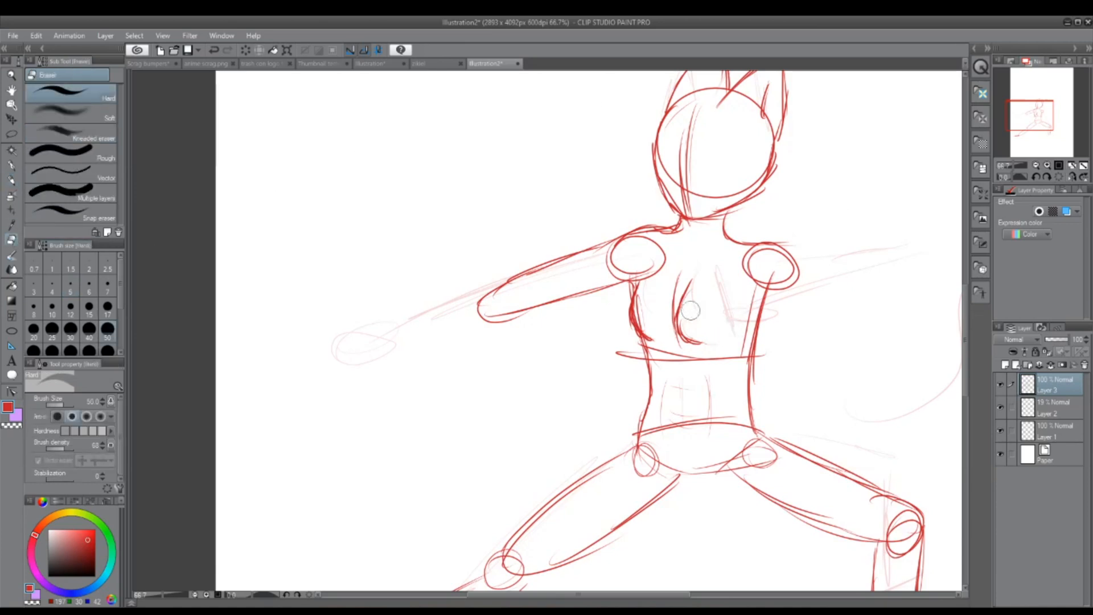
mouse_move(689, 327)
left_mouse_down()
mouse_move(686, 304)
mouse_move(688, 329)
left_mouse_up()
Step: Draw the elbow circle at the end of the left upper arm and sketch the tapering forearm toward the hand
left_click(11, 180)
mouse_move(494, 291)
left_mouse_down()
mouse_move(488, 309)
mouse_move(516, 302)
left_mouse_up()
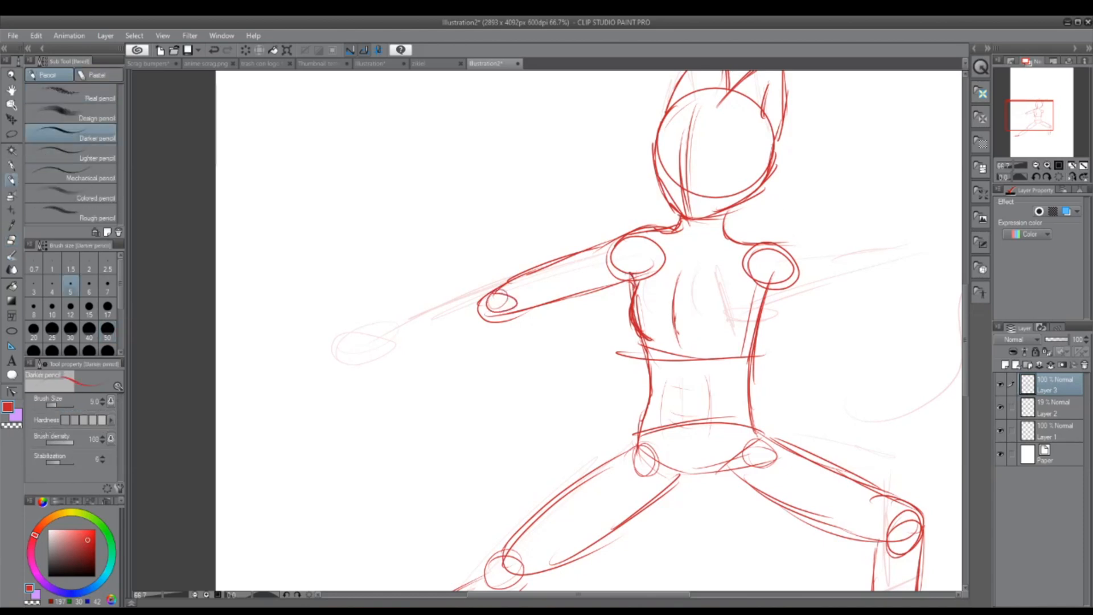
left_click_drag(636, 275, 586, 291)
mouse_move(491, 298)
left_mouse_down()
mouse_move(353, 355)
mouse_move(454, 343)
mouse_move(523, 316)
left_mouse_up()
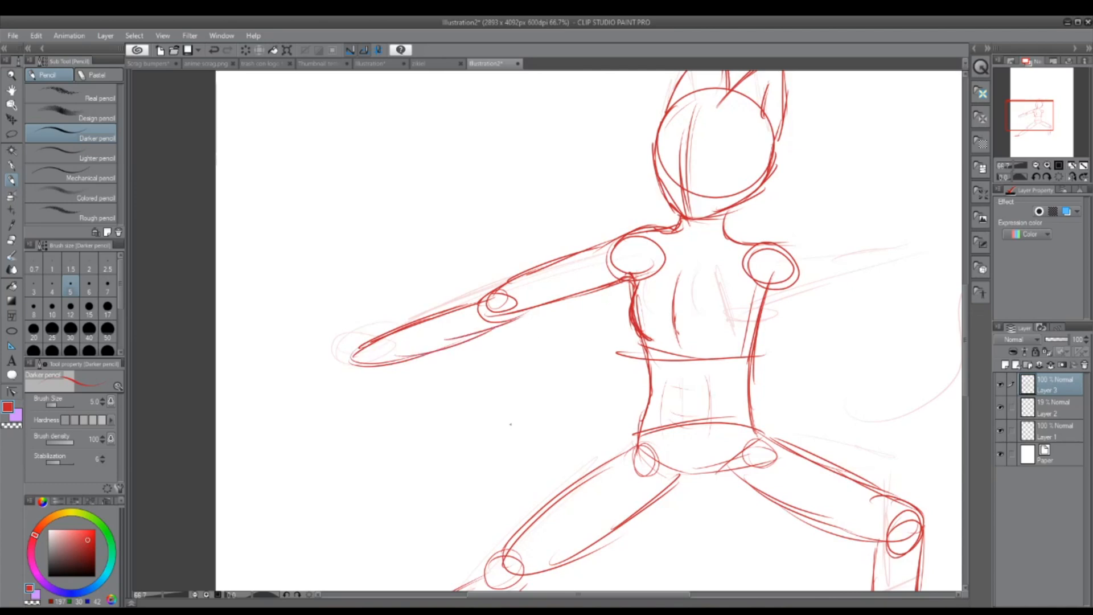
Step: Sketch the raised hand on the outstretched arm and the bent other arm with its elbow circle and hand before the chest
mouse_move(349, 346)
left_mouse_down()
mouse_move(327, 307)
mouse_move(354, 364)
mouse_move(322, 302)
left_mouse_up()
mouse_move(1038, 112)
left_mouse_down()
mouse_move(1040, 123)
mouse_move(1046, 110)
left_mouse_up()
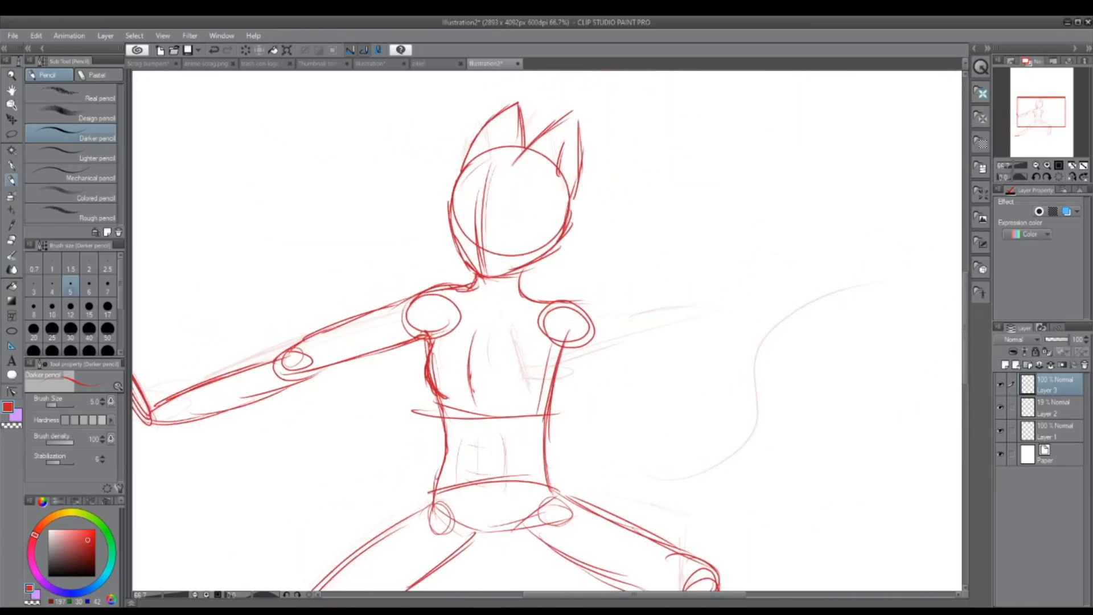
left_click_drag(580, 304, 676, 386)
mouse_move(556, 327)
left_mouse_down()
mouse_move(589, 362)
mouse_move(667, 403)
mouse_move(687, 393)
left_mouse_up()
left_click_drag(609, 327, 682, 393)
mouse_move(571, 302)
left_mouse_down()
mouse_move(662, 371)
mouse_move(604, 322)
left_mouse_up()
mouse_move(660, 395)
left_mouse_down()
mouse_move(603, 394)
mouse_move(530, 403)
mouse_move(526, 413)
mouse_move(590, 428)
mouse_move(682, 399)
left_mouse_up()
mouse_move(515, 348)
left_mouse_down()
mouse_move(529, 407)
mouse_move(508, 424)
mouse_move(531, 393)
left_mouse_up()
Step: Sketch the flat foot under the bent leg and a long S-curved tail sweeping up from the hip
left_click_drag(1046, 107, 1043, 117)
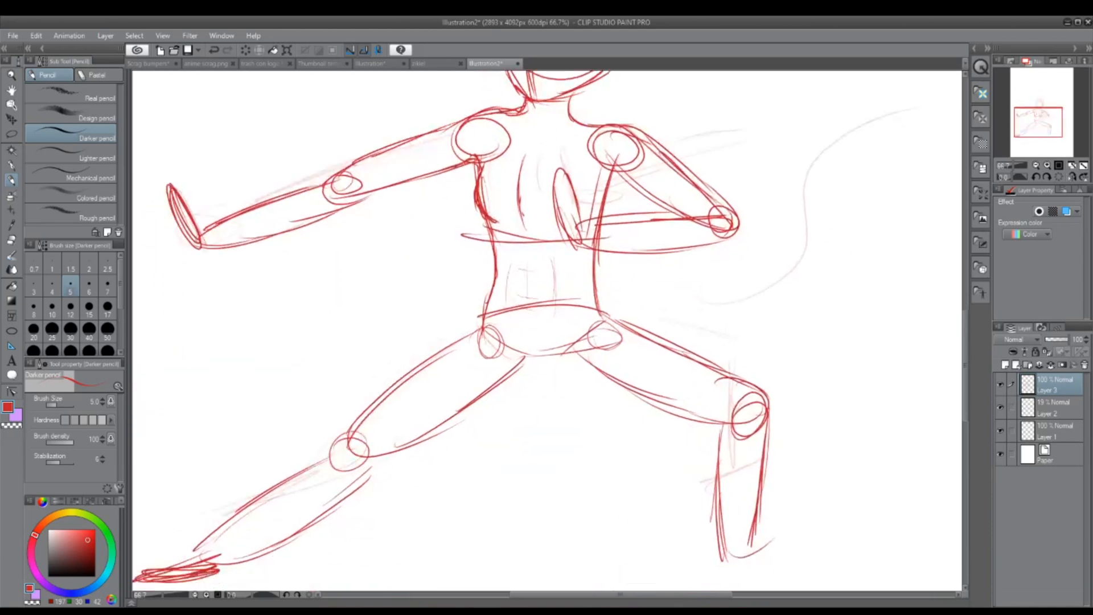
scroll(678, 387, "down", 3)
scroll(686, 421, "up", 1)
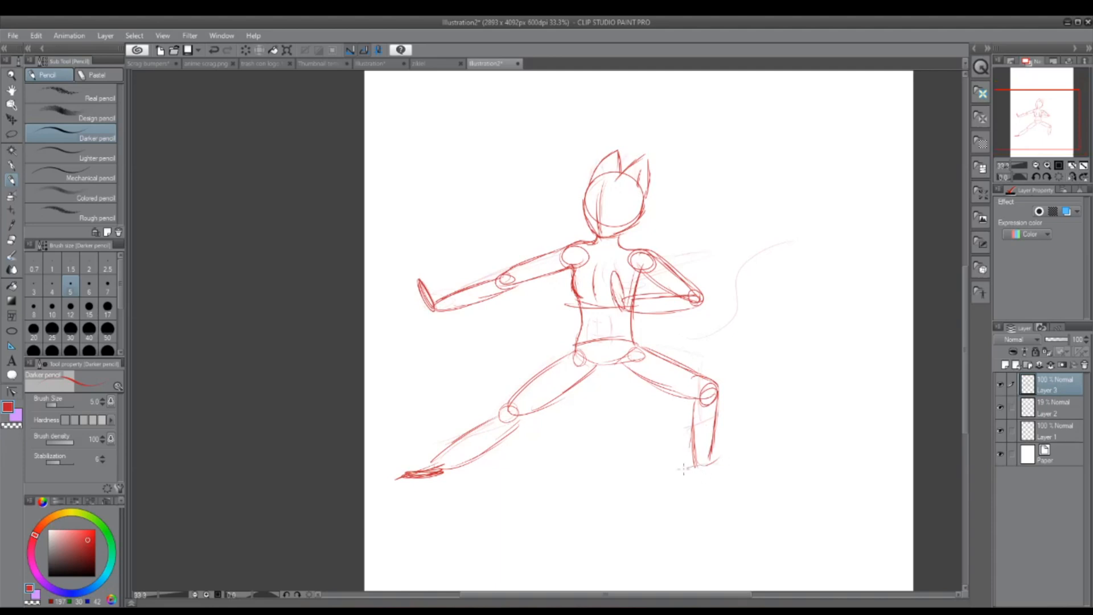
mouse_move(699, 466)
left_mouse_down()
mouse_move(740, 474)
mouse_move(732, 466)
left_mouse_up()
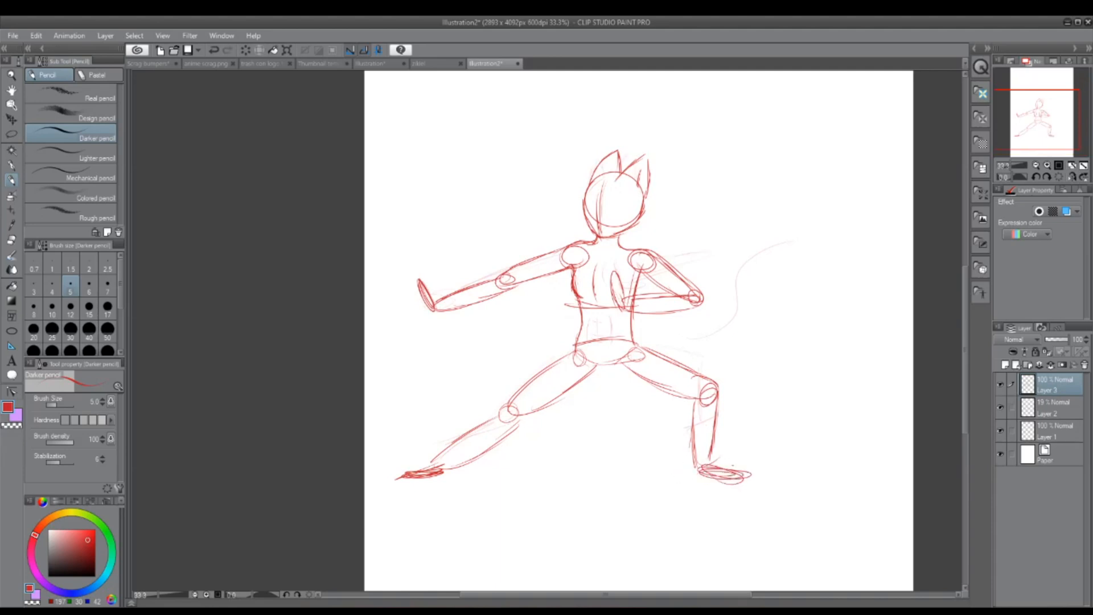
scroll(748, 285, "up", 4)
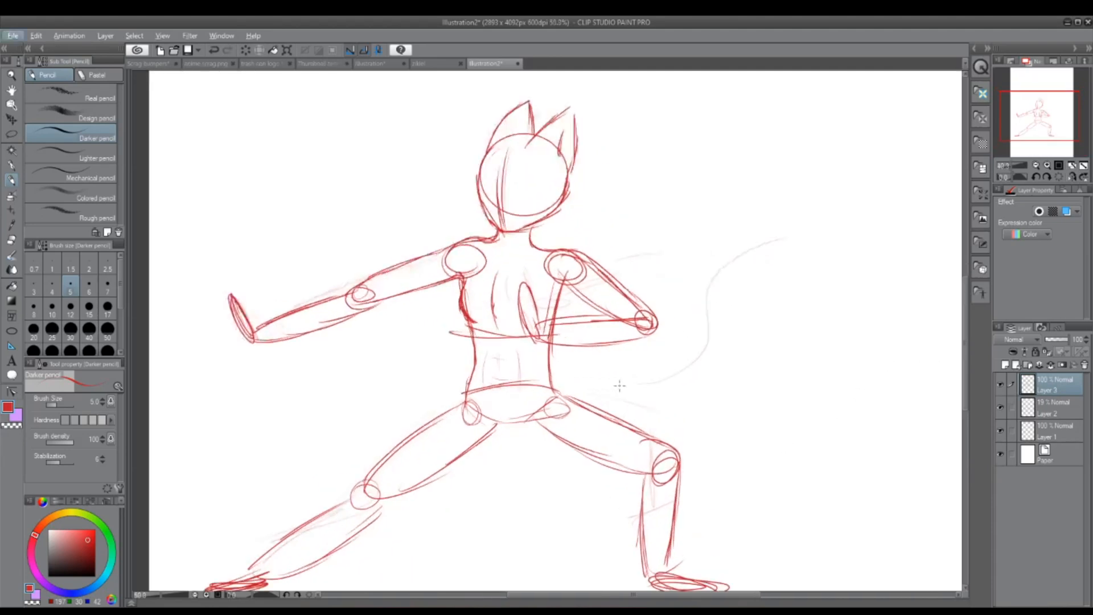
mouse_move(540, 392)
left_mouse_down()
mouse_move(581, 398)
mouse_move(641, 382)
mouse_move(686, 327)
mouse_move(705, 239)
mouse_move(820, 229)
mouse_move(726, 259)
mouse_move(675, 398)
mouse_move(608, 422)
left_mouse_up()
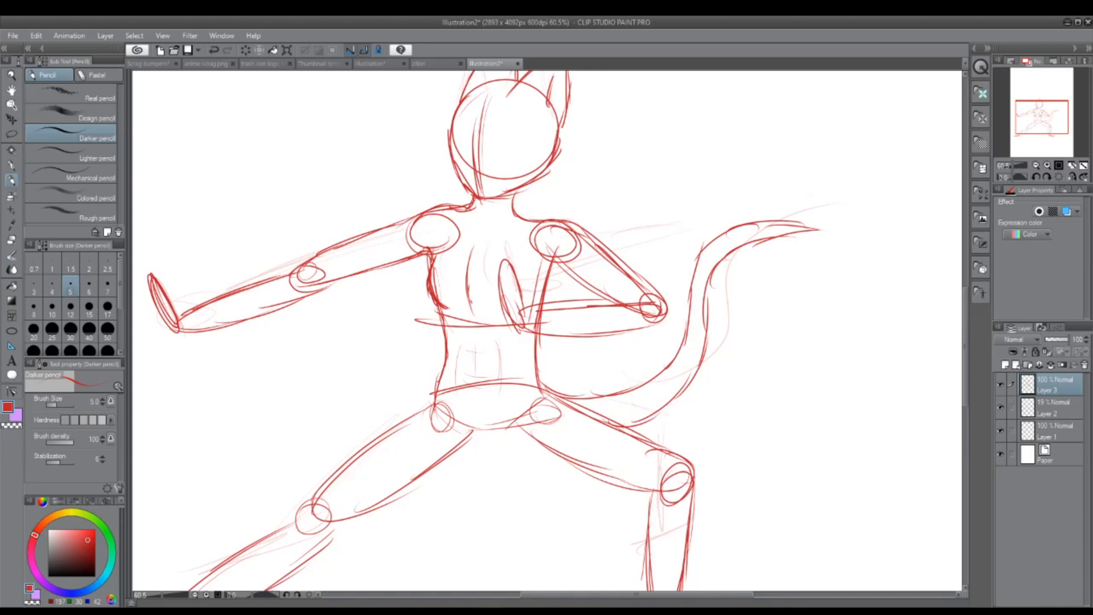
Step: Lasso the pelvis, legs and tail, shift them slightly down to lengthen the torso, and clear the selection
left_click(12, 134)
mouse_move(867, 255)
left_mouse_down()
mouse_move(725, 175)
mouse_move(678, 309)
mouse_move(556, 370)
mouse_move(151, 454)
mouse_move(136, 467)
left_mouse_up()
scroll(456, 368, "down", 2)
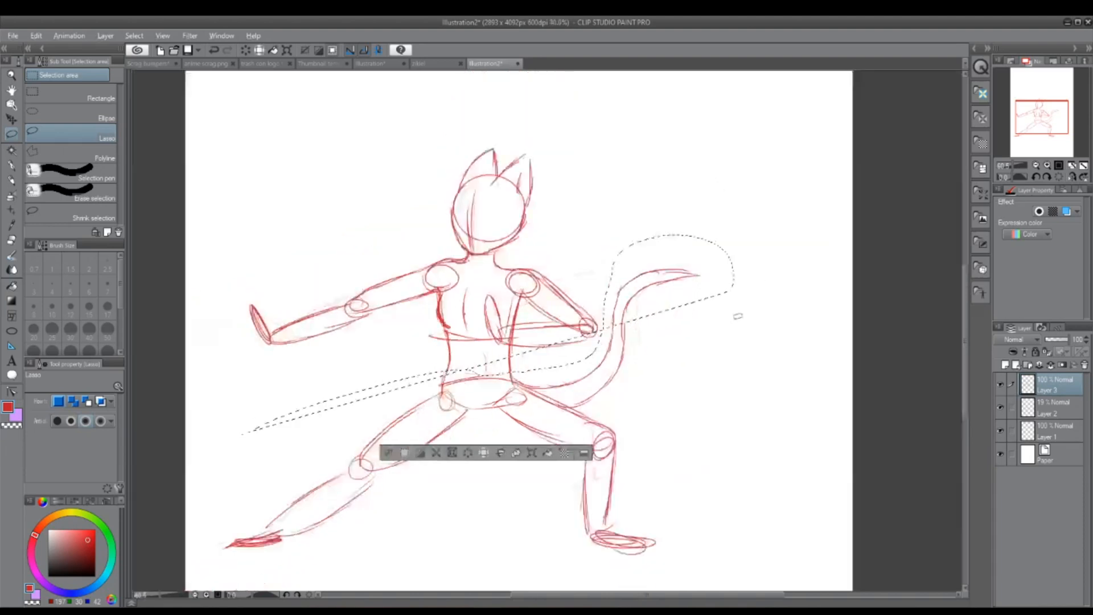
scroll(738, 316, "down", 1)
key("ctrl+d")
mouse_move(713, 302)
left_mouse_down()
mouse_move(703, 257)
mouse_move(626, 308)
mouse_move(618, 333)
mouse_move(569, 350)
mouse_move(419, 561)
mouse_move(791, 358)
mouse_move(789, 278)
left_mouse_up()
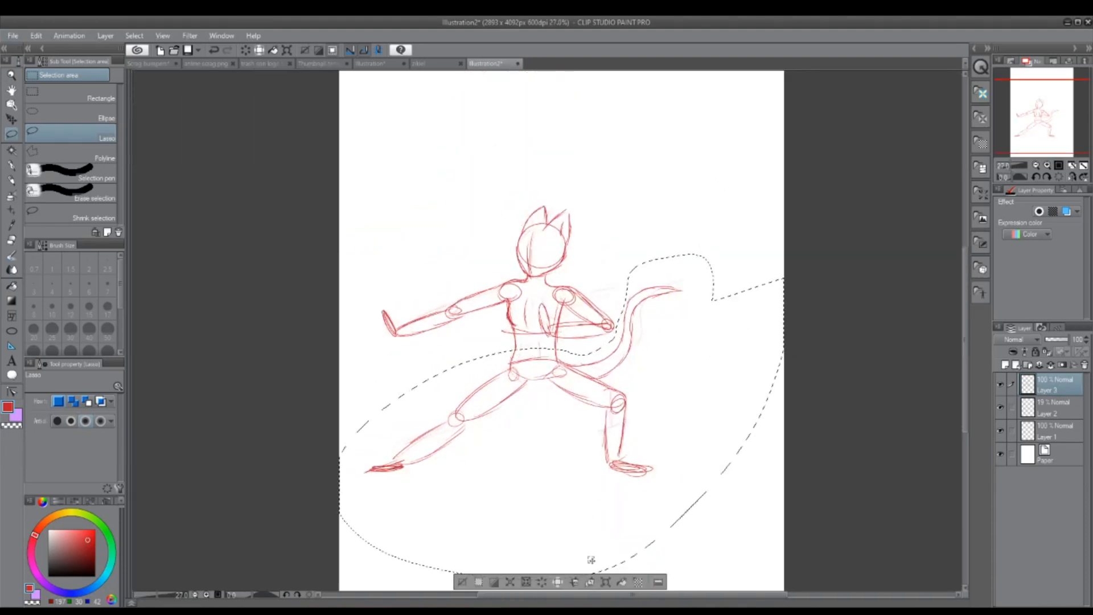
left_click(605, 581)
left_click_drag(653, 450, 661, 492)
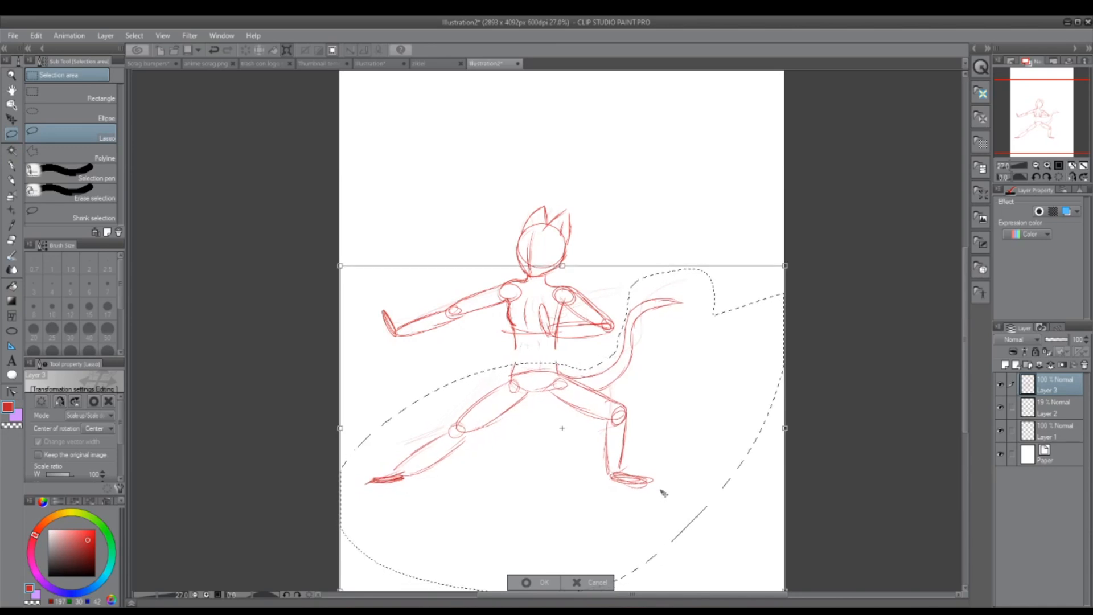
left_click(529, 582)
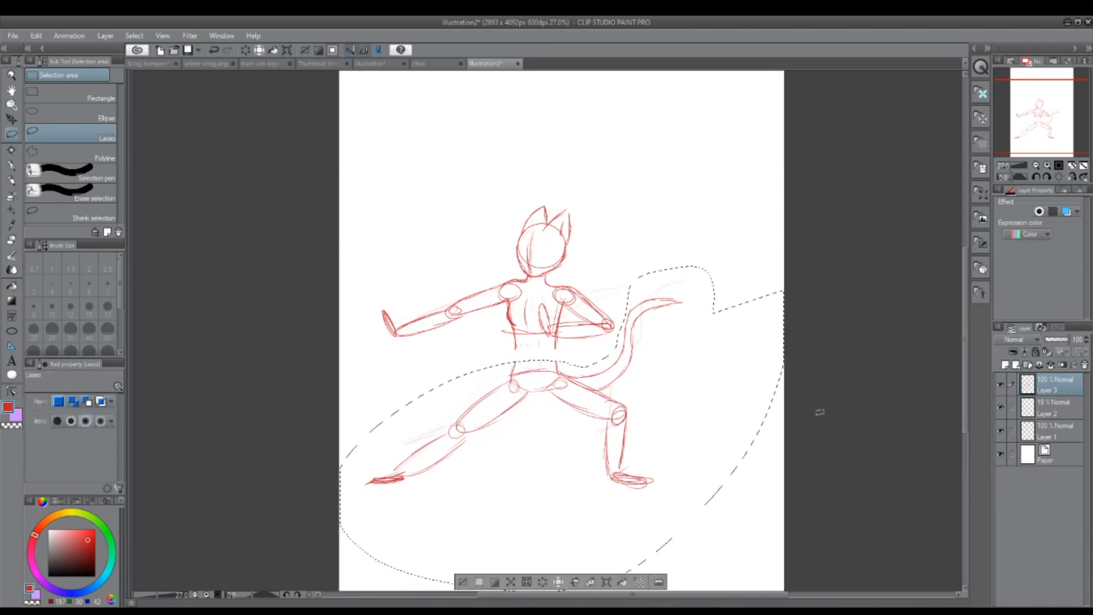
key("ctrl+d")
Step: Redraw both waist contours with the Darker pencil to close the gap between the ribcage and the hips
left_click(11, 180)
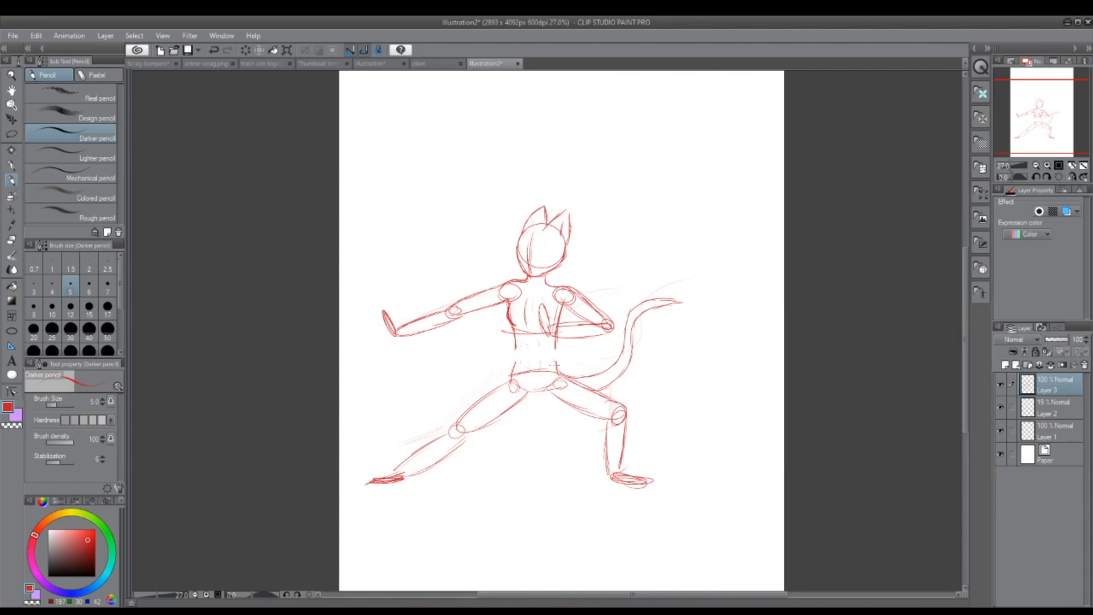
scroll(555, 364, "up", 5)
left_click_drag(507, 274, 513, 377)
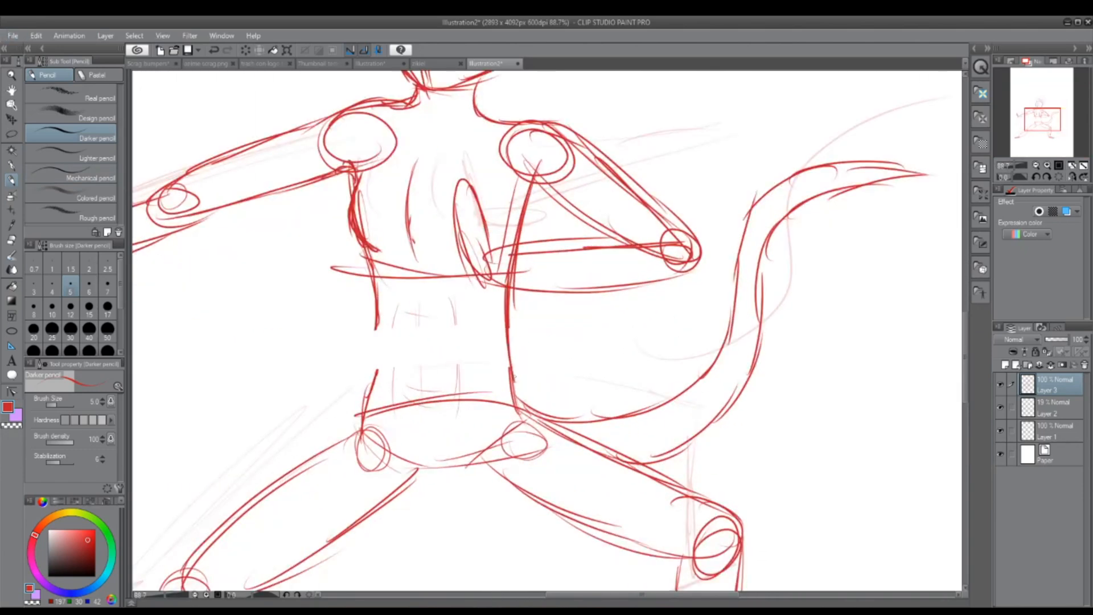
left_click_drag(510, 315, 535, 401)
left_click_drag(375, 285, 351, 430)
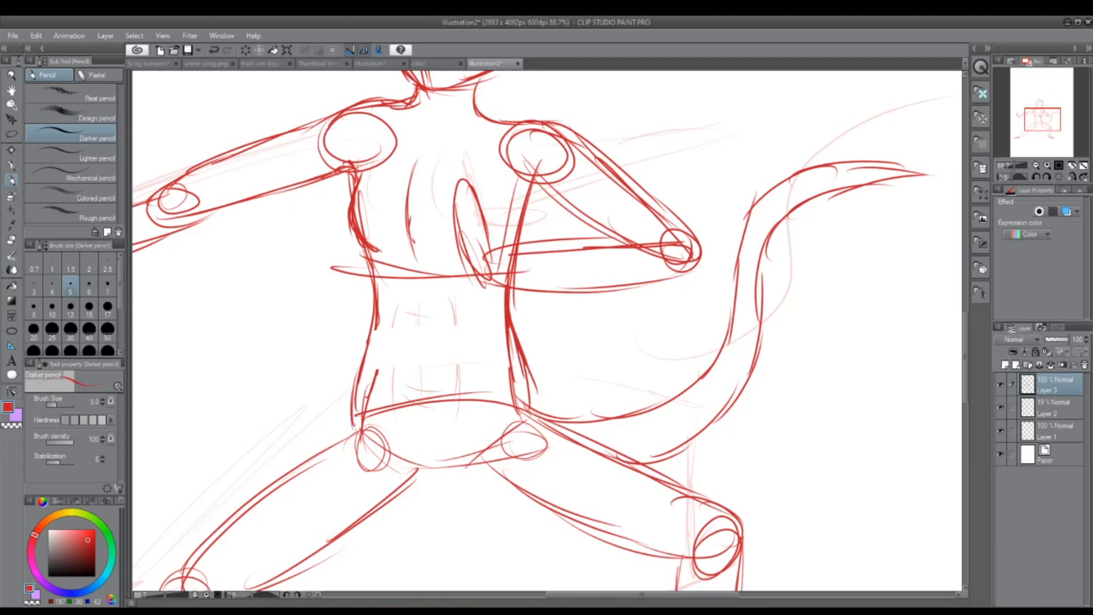
Step: Widen the hip into the extended leg's outer thigh and reinforce the inner contours of both thighs
mouse_move(365, 381)
left_mouse_down()
mouse_move(315, 452)
mouse_move(251, 512)
left_mouse_up()
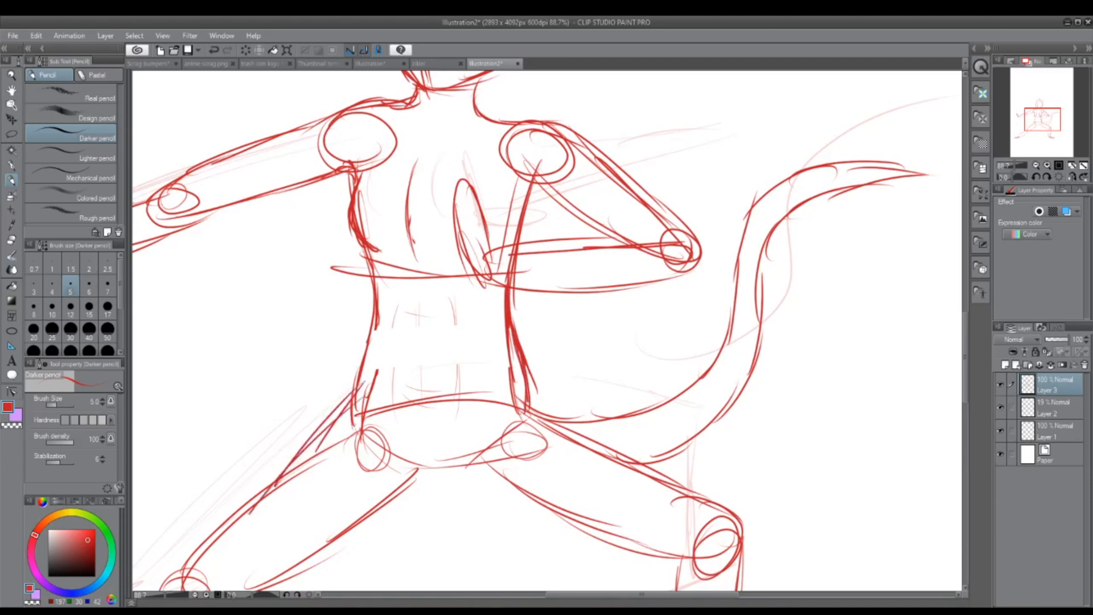
mouse_move(313, 431)
left_mouse_down()
mouse_move(199, 575)
mouse_move(338, 403)
mouse_move(250, 504)
left_mouse_up()
mouse_move(399, 462)
left_mouse_down()
mouse_move(311, 558)
mouse_move(259, 591)
left_mouse_up()
left_click_drag(471, 448, 586, 527)
mouse_move(495, 469)
left_mouse_down()
mouse_move(609, 541)
mouse_move(626, 537)
left_mouse_up()
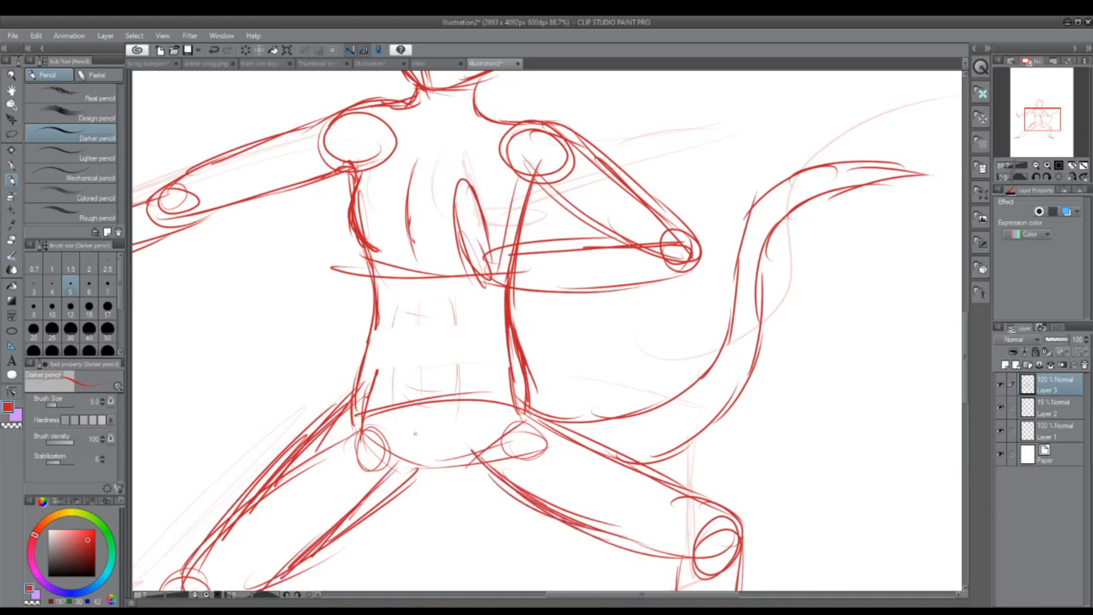
Step: Sketch a garment outline flaring from the waist over both hips, with a curved hem hanging across the thighs
left_click_drag(416, 469, 384, 483)
mouse_move(353, 364)
left_mouse_down()
mouse_move(325, 383)
mouse_move(514, 525)
left_mouse_up()
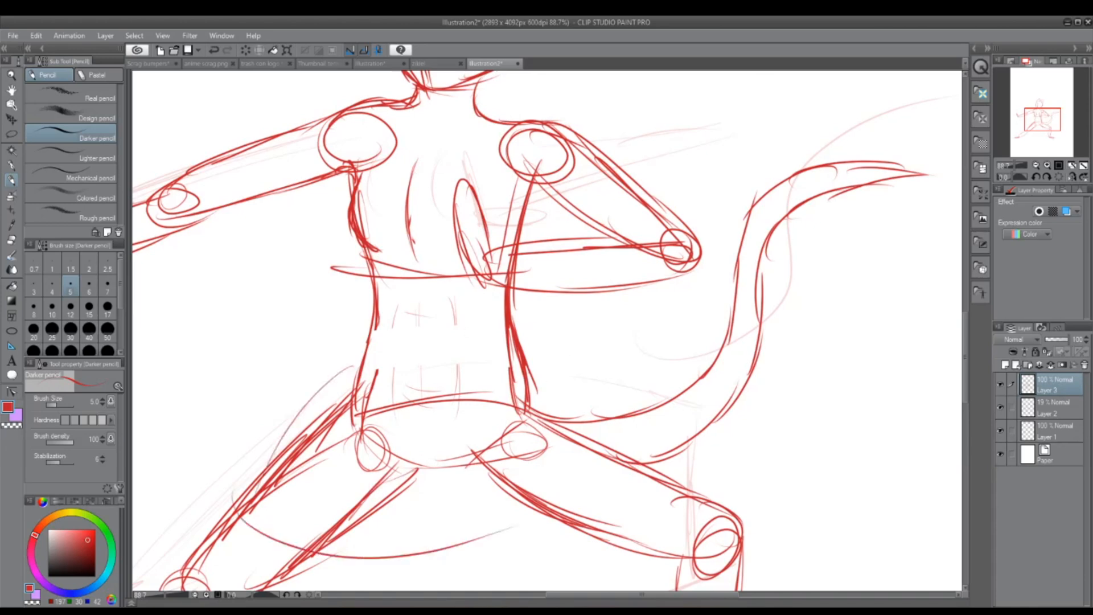
mouse_move(528, 373)
left_mouse_down()
mouse_move(605, 443)
mouse_move(397, 550)
left_mouse_up()
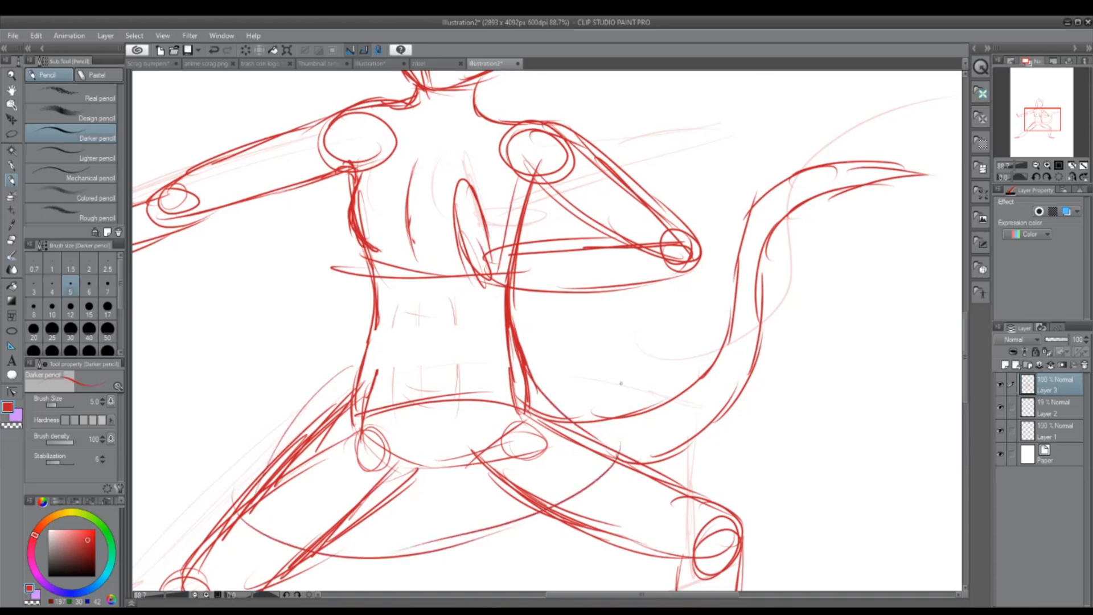
Step: Draw a slightly curved horizontal eye guideline across the face, crossing the vertical centre line
scroll(638, 398, "down", 5)
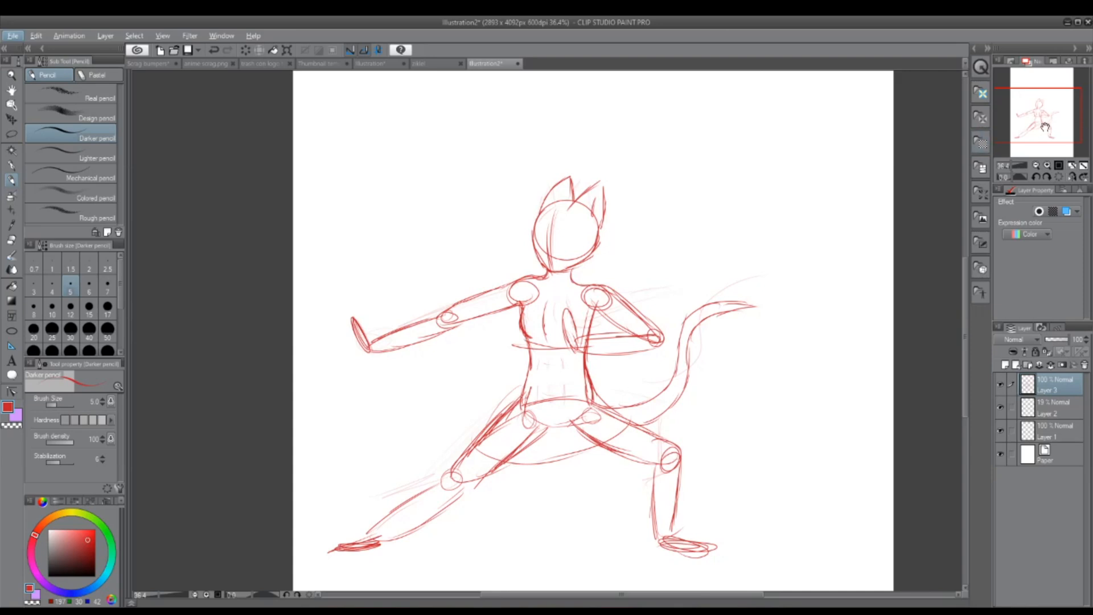
left_click_drag(1037, 127, 1086, 113)
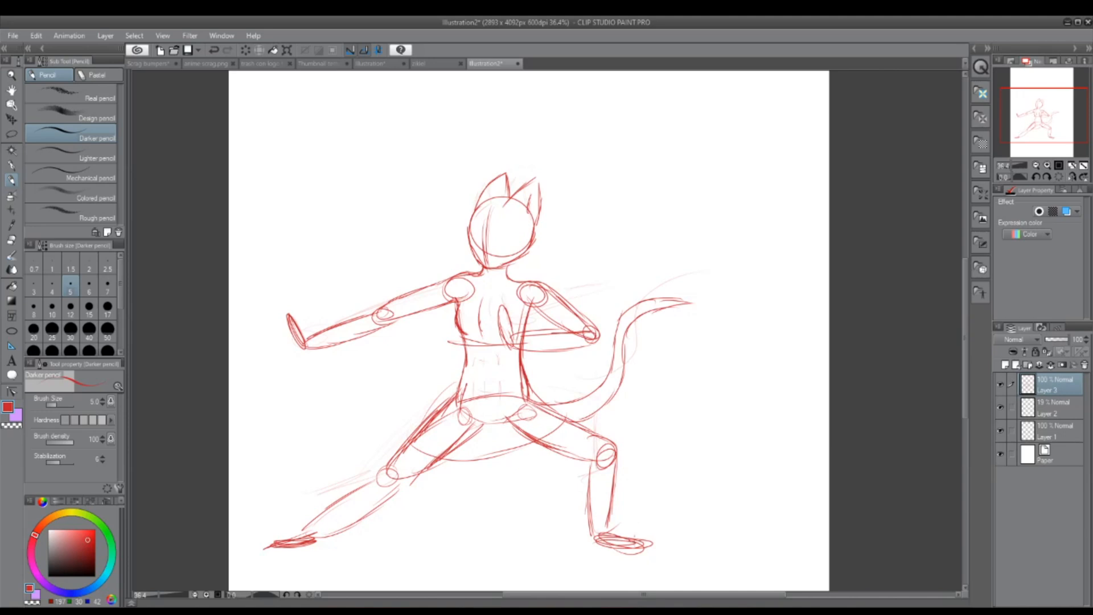
left_click_drag(1041, 137, 1039, 118)
scroll(493, 306, "up", 5)
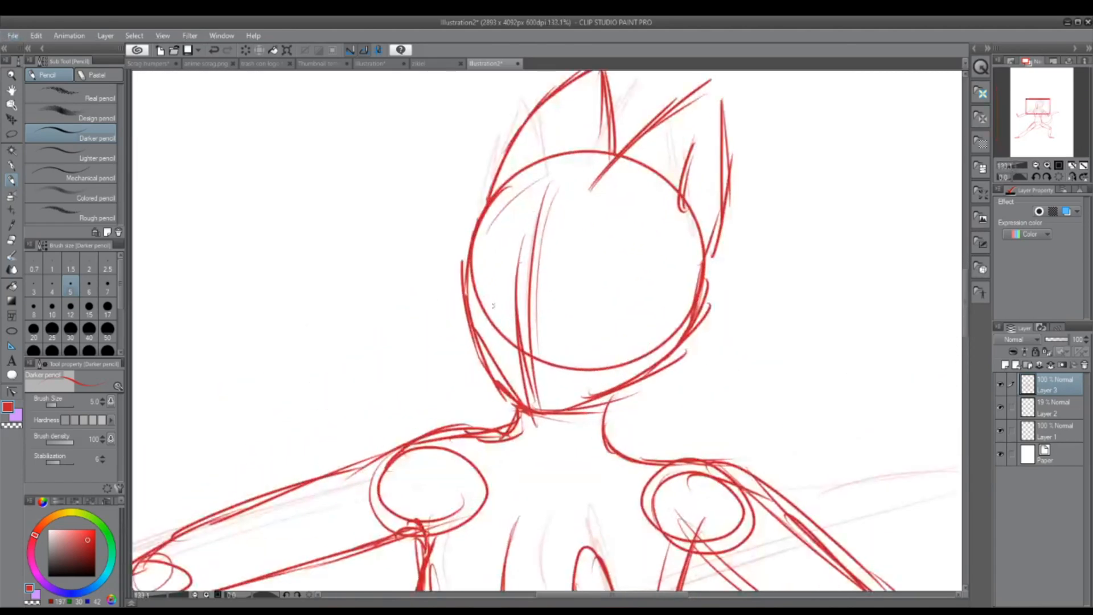
mouse_move(465, 293)
left_mouse_down()
mouse_move(626, 312)
mouse_move(540, 304)
mouse_move(596, 306)
left_mouse_up()
left_click_drag(530, 308, 610, 313)
Step: Hide Layer 2, lower Layer 3's opacity to about 43%, and add a new layer above it
scroll(731, 295, "down", 8)
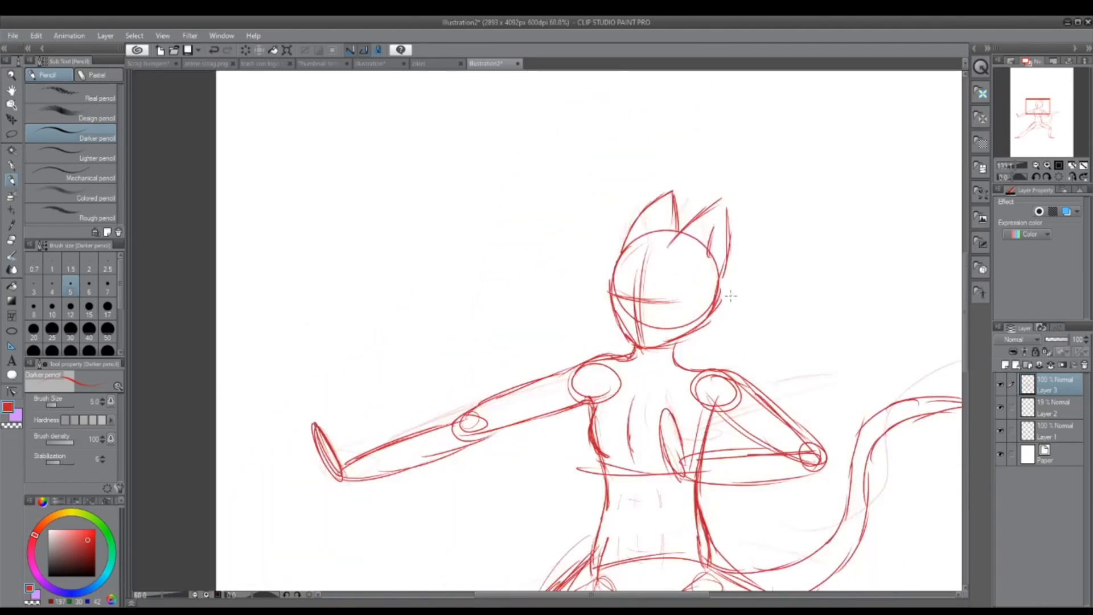
scroll(852, 230, "up", 2)
left_click_drag(1046, 133, 1056, 136)
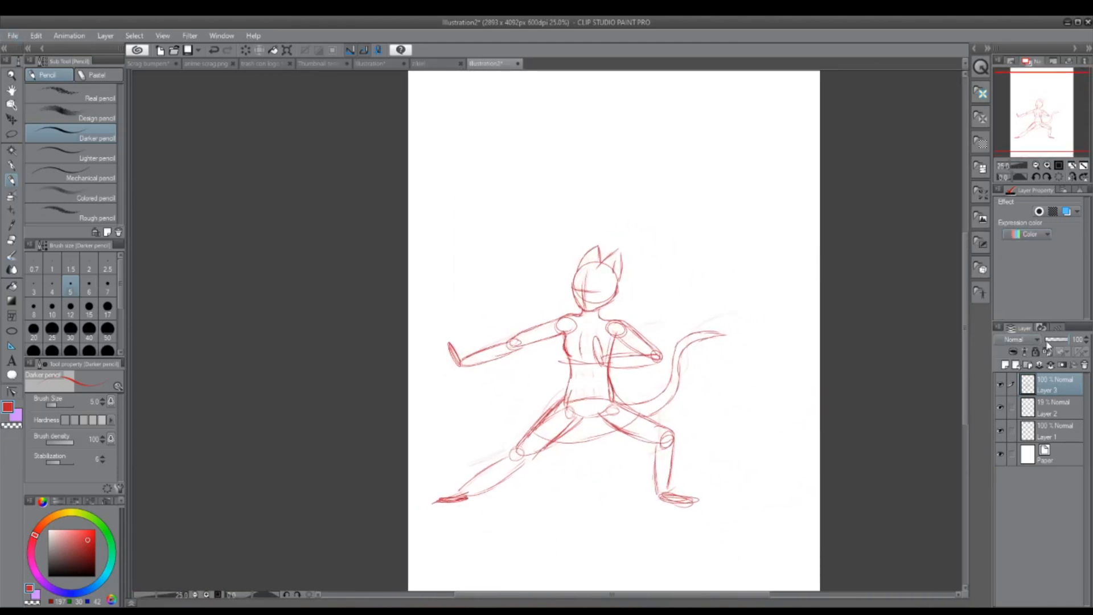
left_click(1001, 407)
left_click(1057, 339)
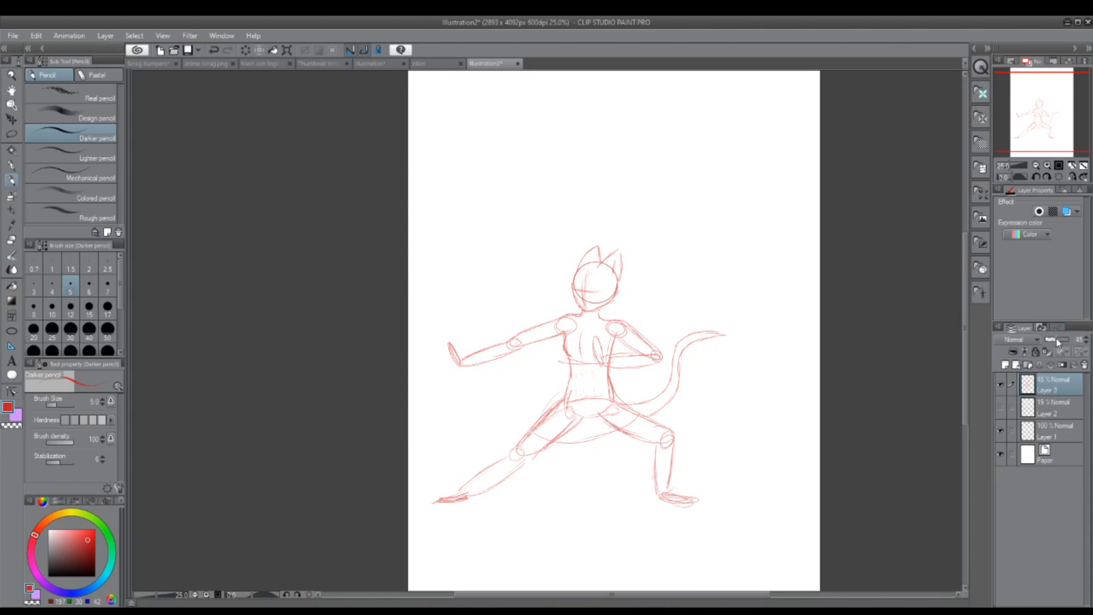
left_click(1005, 365)
Step: Sketch a crop top's scooped neckline and its curved lower hem beneath the chest on the new layer
scroll(598, 296, "up", 8)
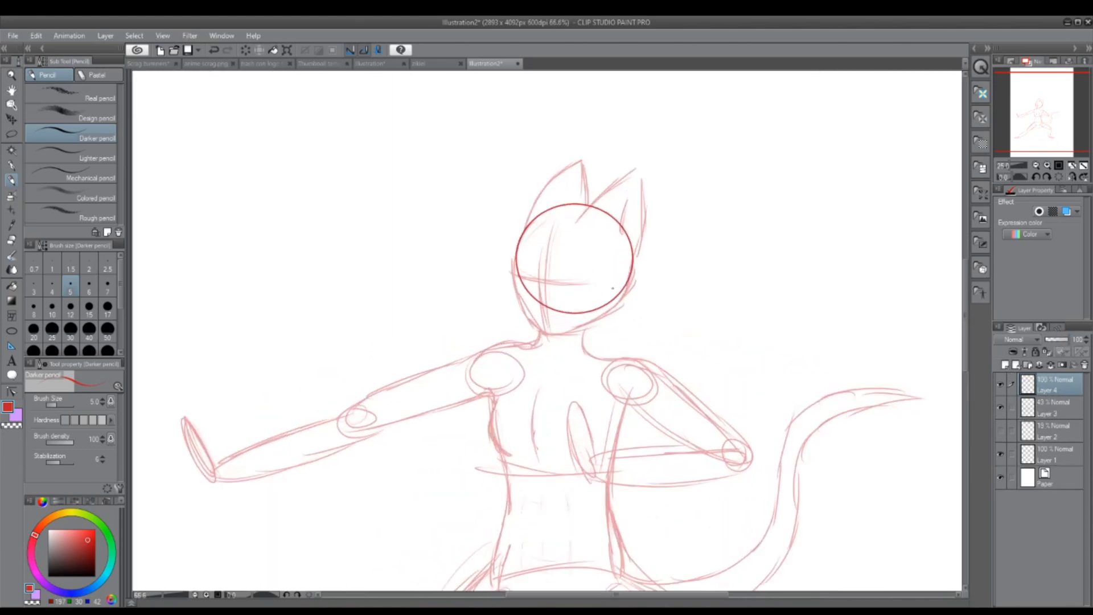
mouse_move(1042, 106)
left_mouse_down()
mouse_move(1041, 116)
mouse_move(1044, 105)
left_mouse_up()
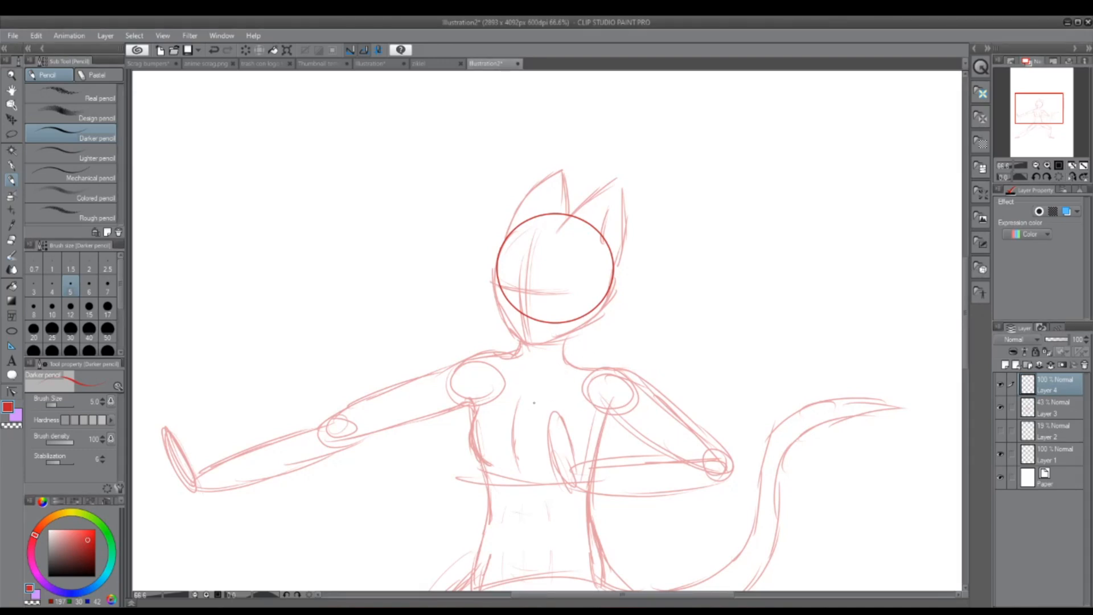
mouse_move(505, 388)
left_mouse_down()
mouse_move(535, 407)
mouse_move(577, 361)
left_mouse_up()
mouse_move(512, 351)
left_mouse_down()
mouse_move(506, 390)
mouse_move(507, 371)
left_mouse_up()
left_click_drag(489, 486, 575, 496)
left_click_drag(493, 489, 597, 493)
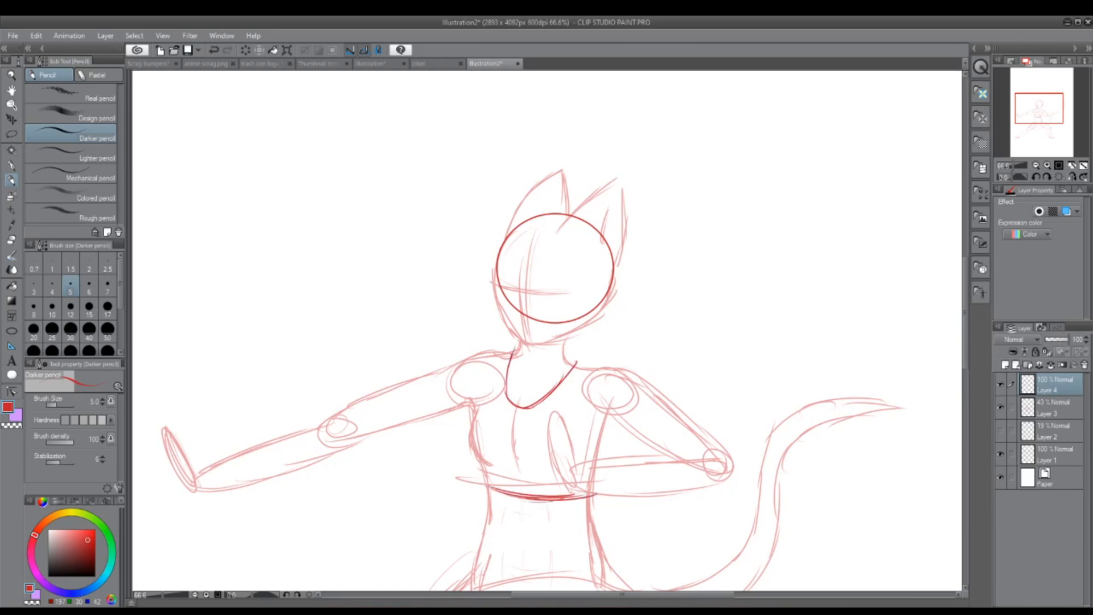
Step: Sketch the top's armhole edges along the inside of both shoulder circles
mouse_move(588, 371)
left_mouse_down()
mouse_move(584, 433)
mouse_move(599, 458)
left_mouse_up()
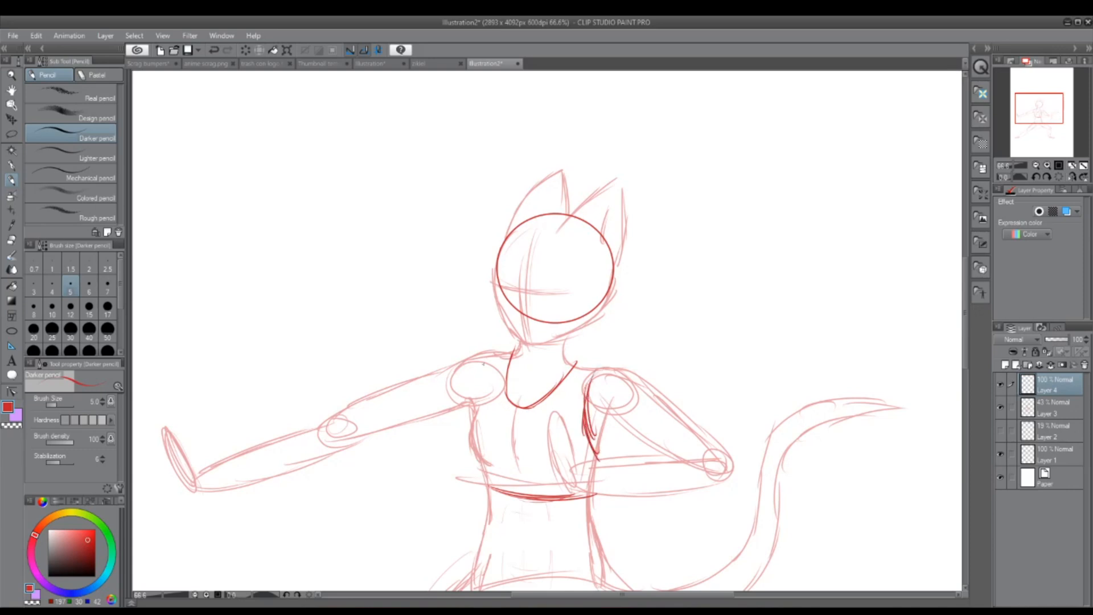
mouse_move(486, 354)
left_mouse_down()
mouse_move(466, 417)
mouse_move(484, 484)
left_mouse_up()
left_click_drag(467, 422, 479, 484)
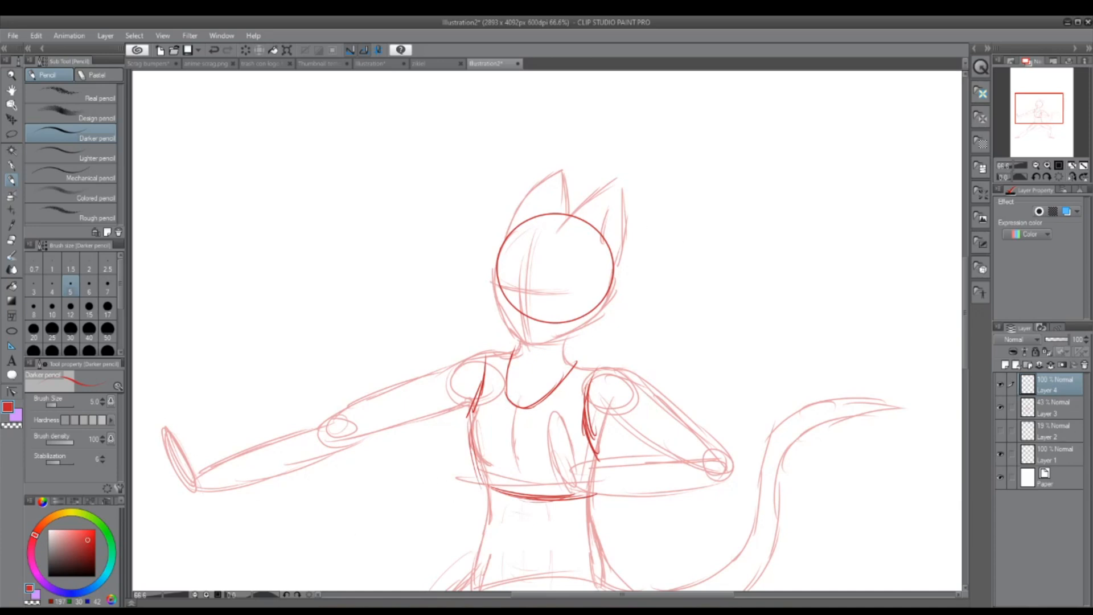
Step: Sketch the shorts' curved waistband, the outer edge and hem on the extended leg, and the bent leg's inner edge
left_click_drag(1035, 114, 1033, 125)
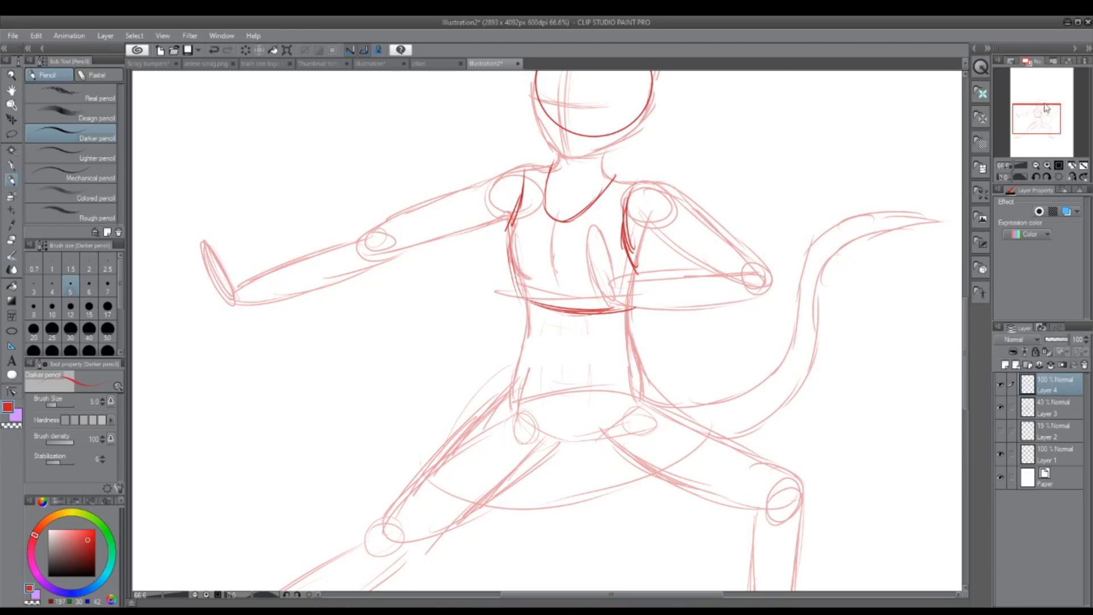
mouse_move(1036, 119)
left_mouse_down()
mouse_move(1038, 131)
mouse_move(1039, 122)
left_mouse_up()
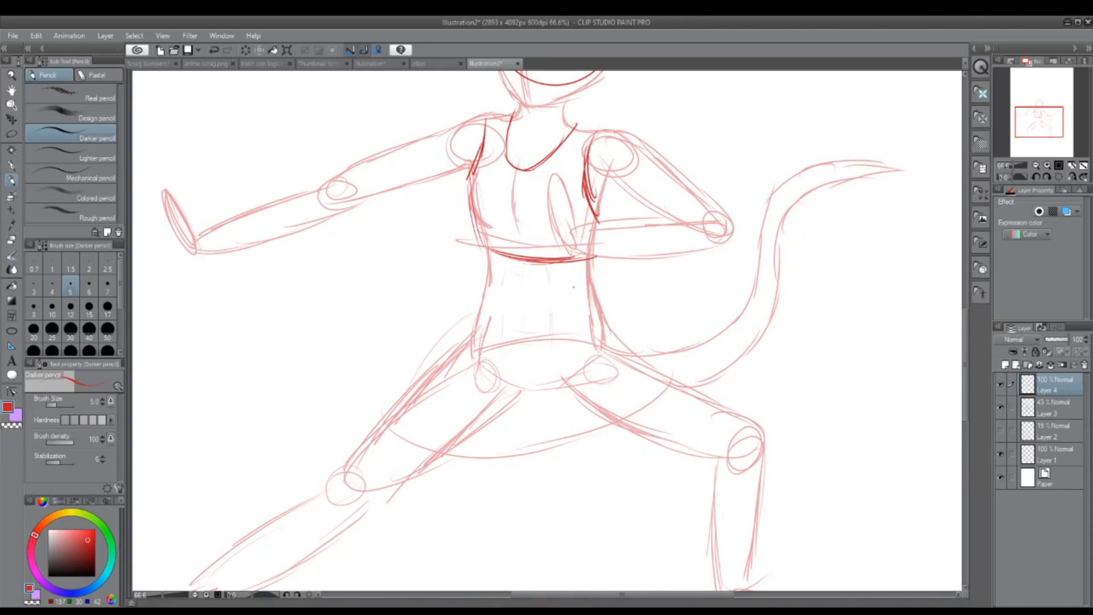
mouse_move(478, 321)
left_mouse_down()
mouse_move(576, 335)
mouse_move(618, 316)
mouse_move(426, 367)
left_mouse_up()
mouse_move(483, 324)
left_mouse_down()
mouse_move(392, 409)
mouse_move(446, 449)
left_mouse_up()
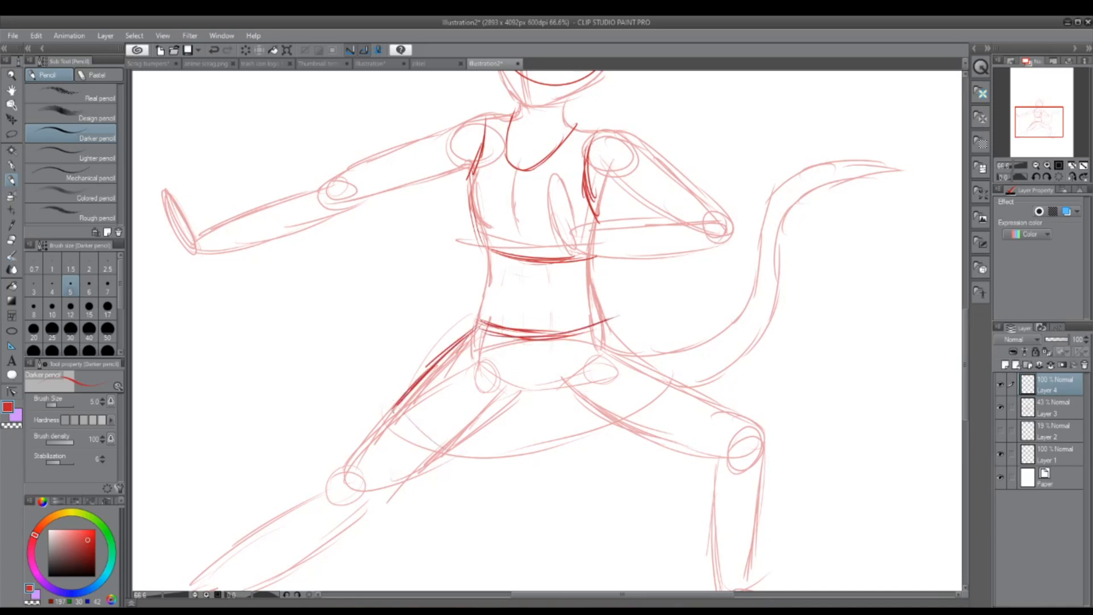
left_click_drag(393, 411, 464, 453)
left_click_drag(408, 420, 470, 449)
mouse_move(501, 381)
left_mouse_down()
mouse_move(535, 401)
mouse_move(571, 395)
mouse_move(651, 444)
left_mouse_up()
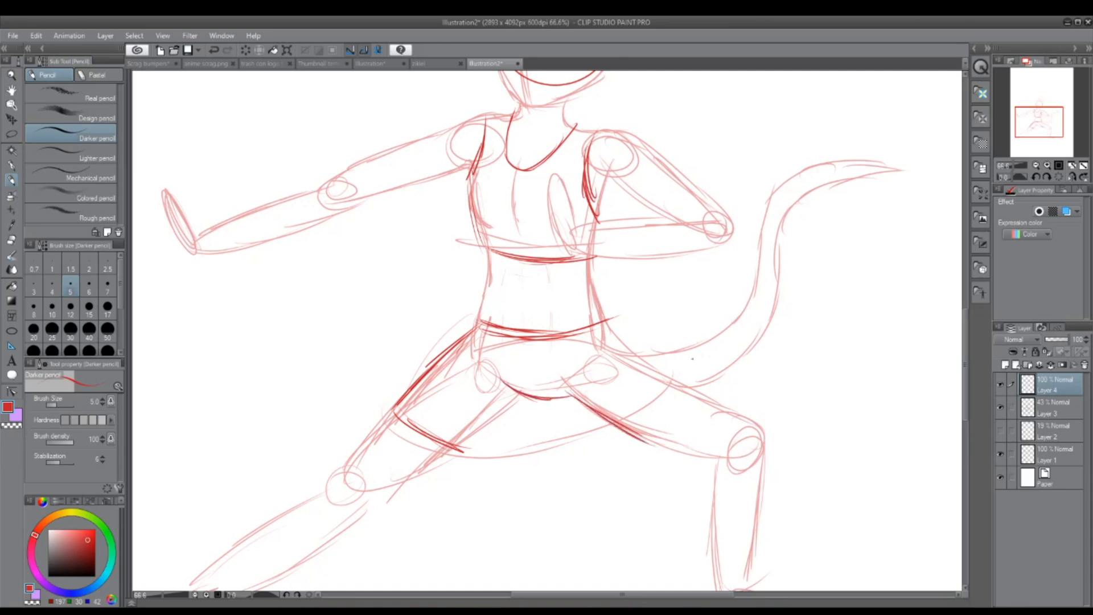
Step: Try darkening the shorts' crotch curve between the thighs with repeated strokes, and erase it
left_click_drag(502, 380, 563, 397)
left_click_drag(503, 381, 571, 399)
left_click_drag(522, 383, 576, 399)
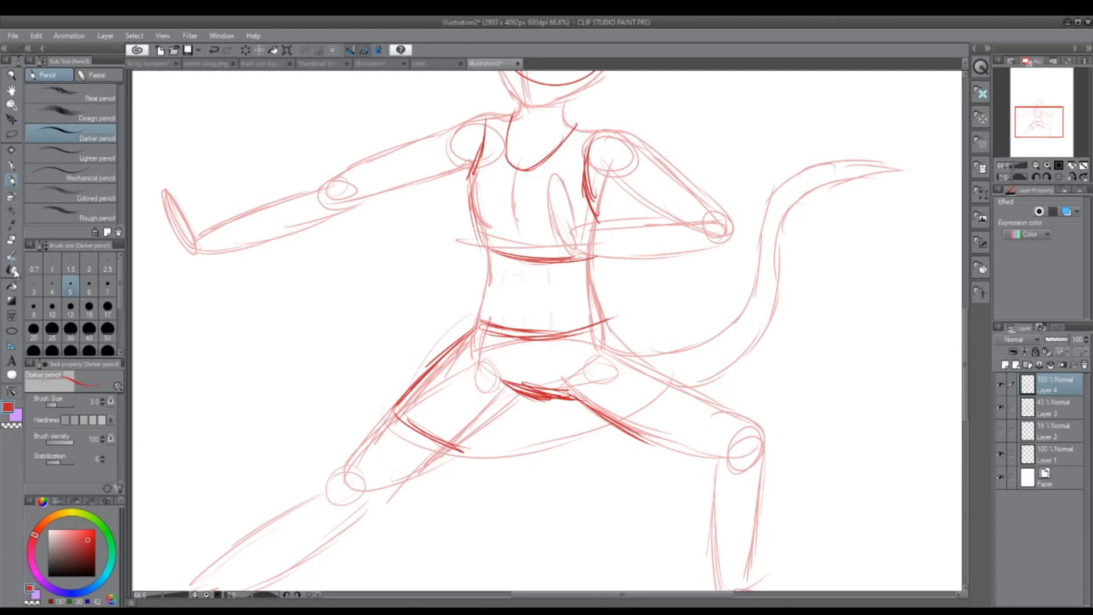
left_click(12, 240)
mouse_move(584, 395)
left_mouse_down()
mouse_move(515, 376)
mouse_move(490, 380)
left_mouse_up()
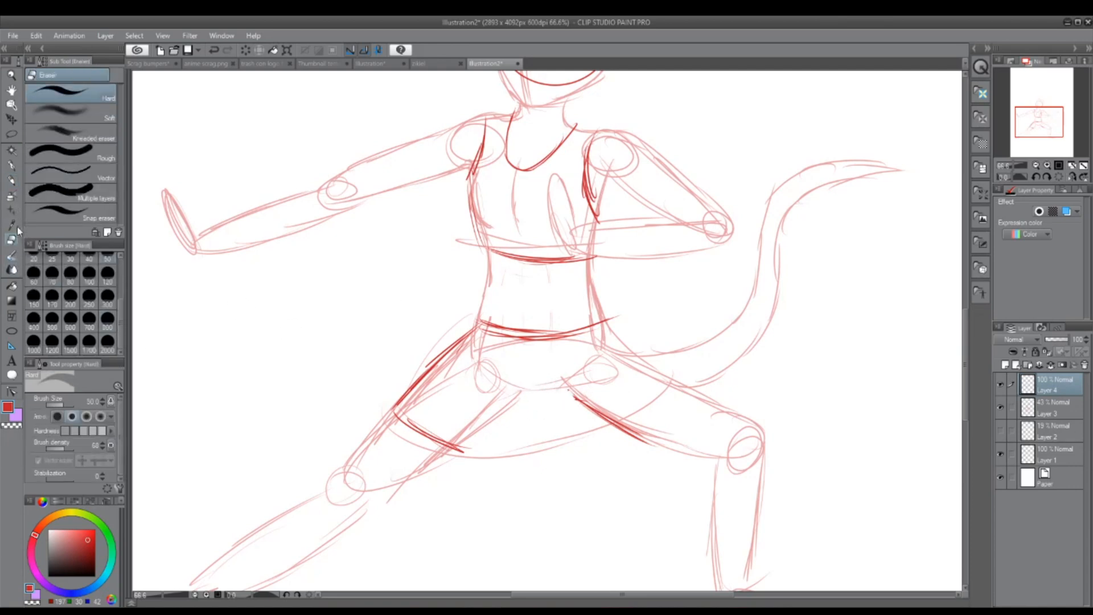
Step: Sketch the shorts' outer edge from the waistband down the bent leg and the hem across that thigh
left_click(11, 180)
mouse_move(598, 323)
left_mouse_down()
mouse_move(682, 384)
mouse_move(630, 442)
left_mouse_up()
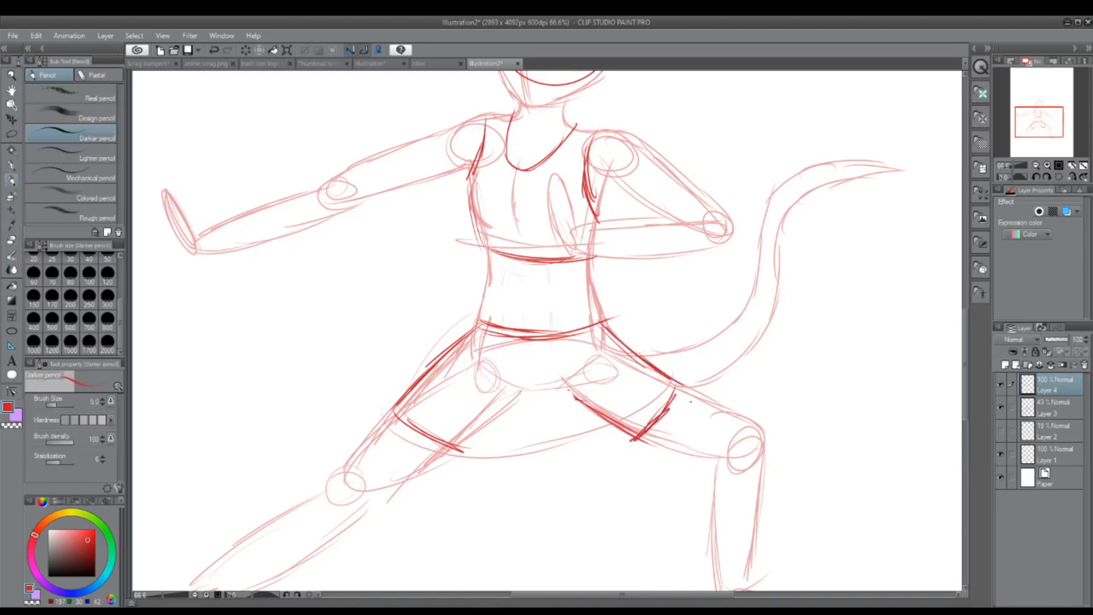
Step: Complete the shorts outline with a second hem line on the bent thigh, the crotch curve and the extended leg's inner edge
mouse_move(674, 381)
left_mouse_down()
mouse_move(694, 391)
mouse_move(642, 447)
left_mouse_up()
left_click_drag(512, 381, 586, 398)
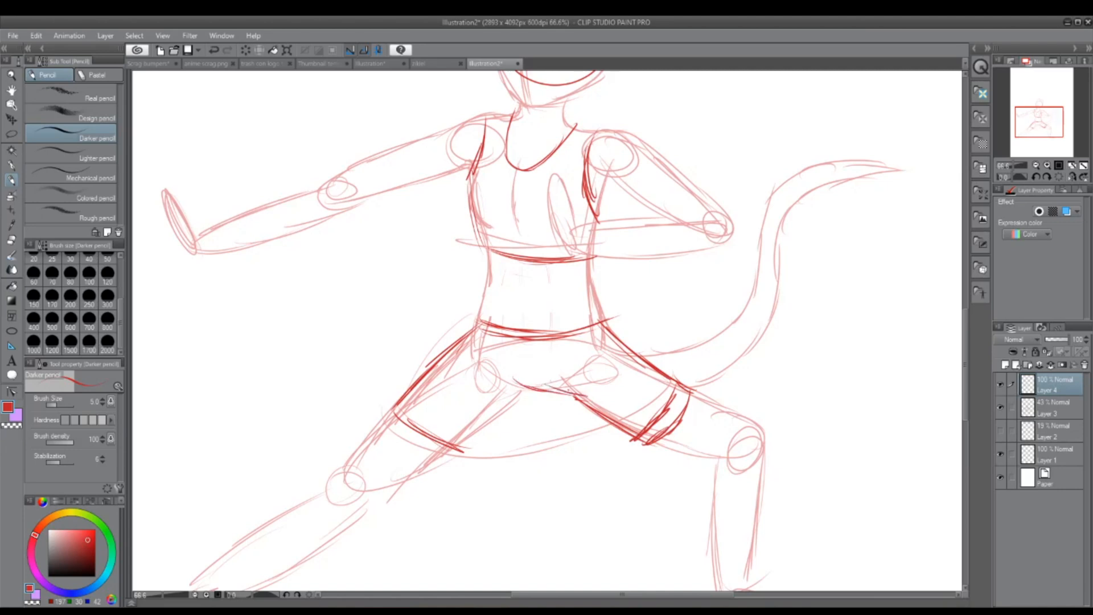
left_click_drag(523, 382, 468, 437)
left_click_drag(506, 401, 460, 445)
Step: Lasso the bent leg's construction on Layer 3 and shift it slightly inward toward the body, then deselect
left_click_drag(1042, 128, 1043, 132)
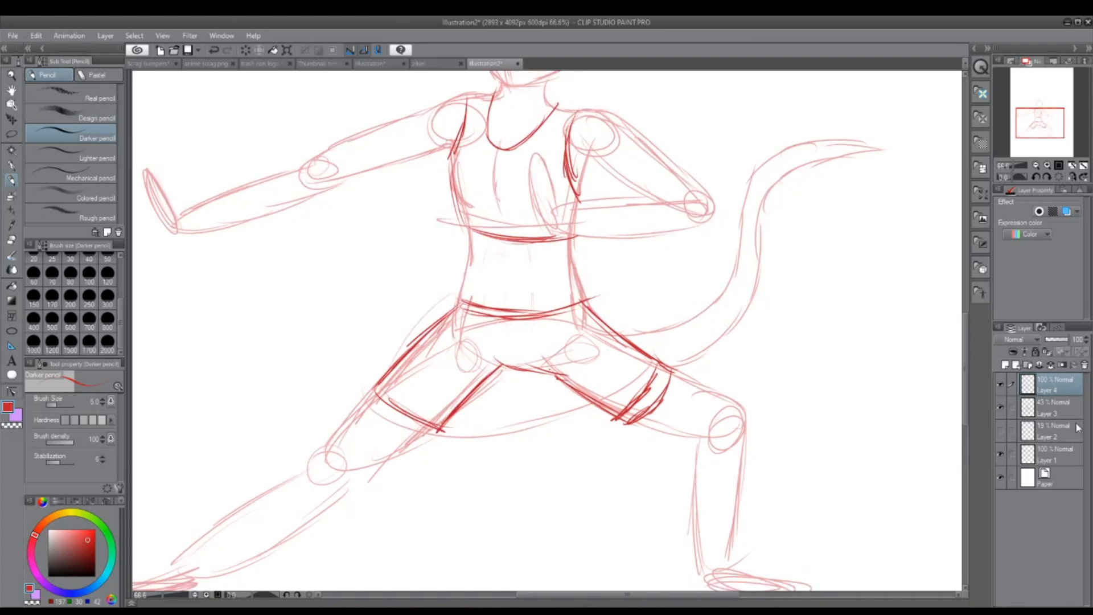
left_click(1000, 408)
left_click(1000, 408)
left_click(1053, 408)
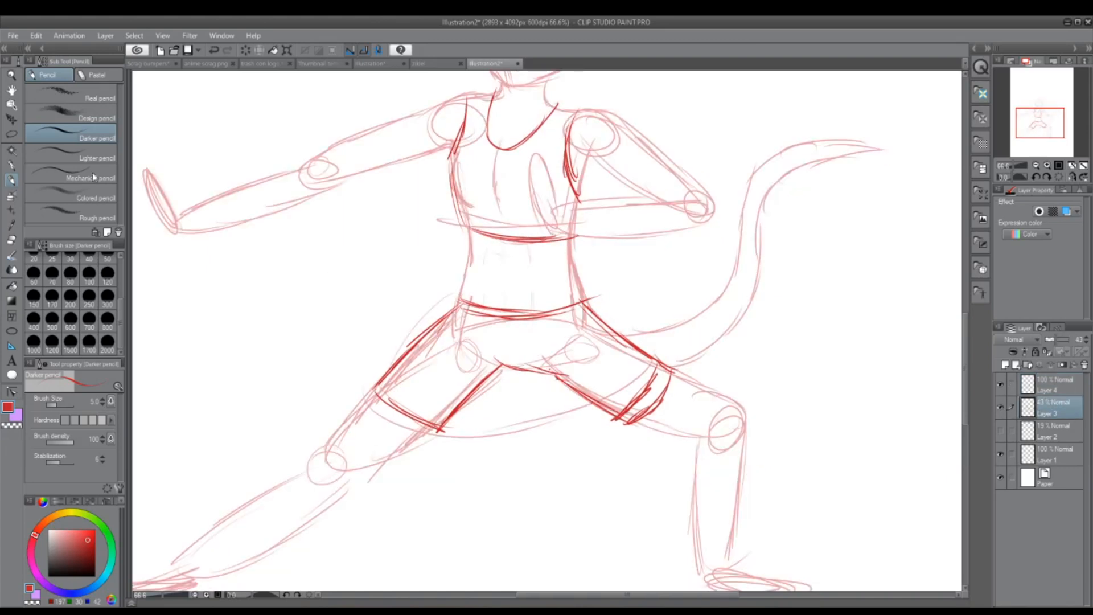
left_click(12, 135)
mouse_move(692, 371)
left_mouse_down()
mouse_move(593, 321)
mouse_move(553, 351)
mouse_move(534, 465)
mouse_move(626, 588)
mouse_move(811, 589)
mouse_move(918, 451)
mouse_move(842, 356)
mouse_move(744, 333)
left_mouse_up()
key("ctrl+t")
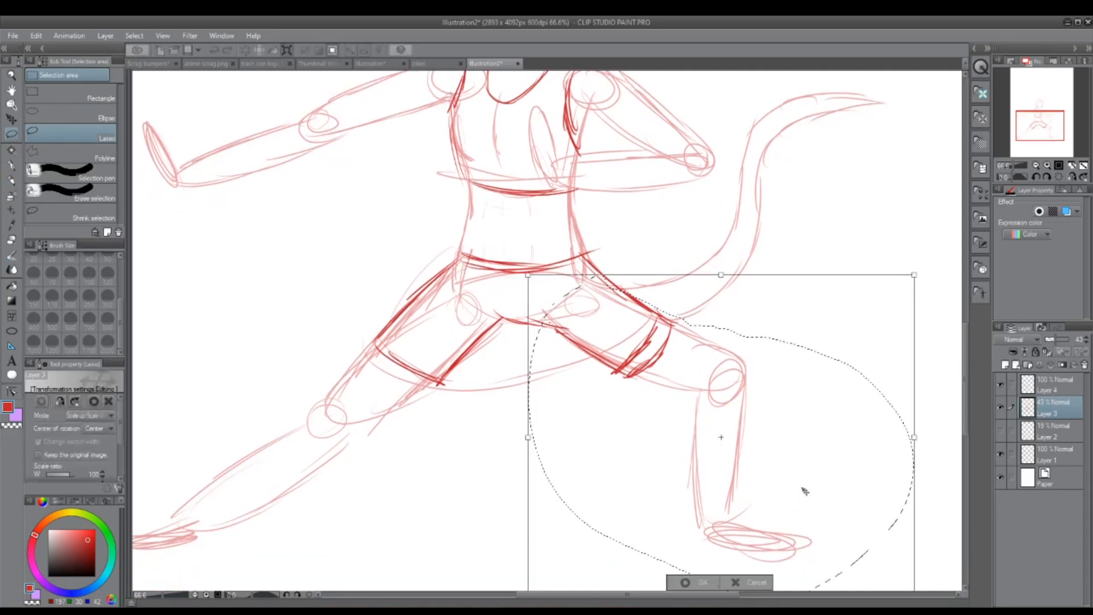
left_click_drag(803, 490, 785, 489)
key("Return")
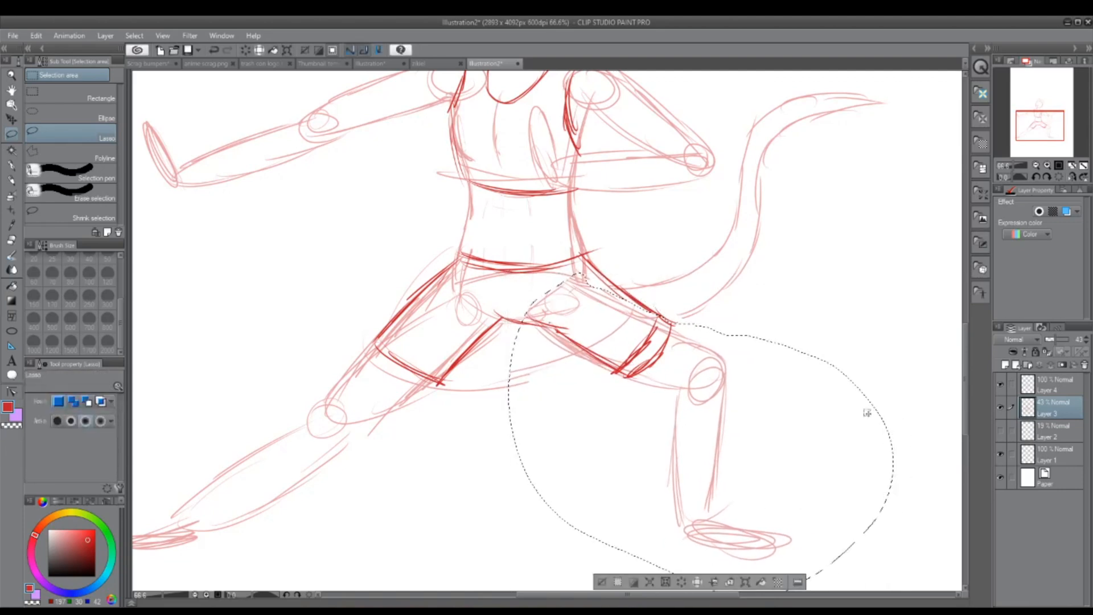
key("ctrl+d")
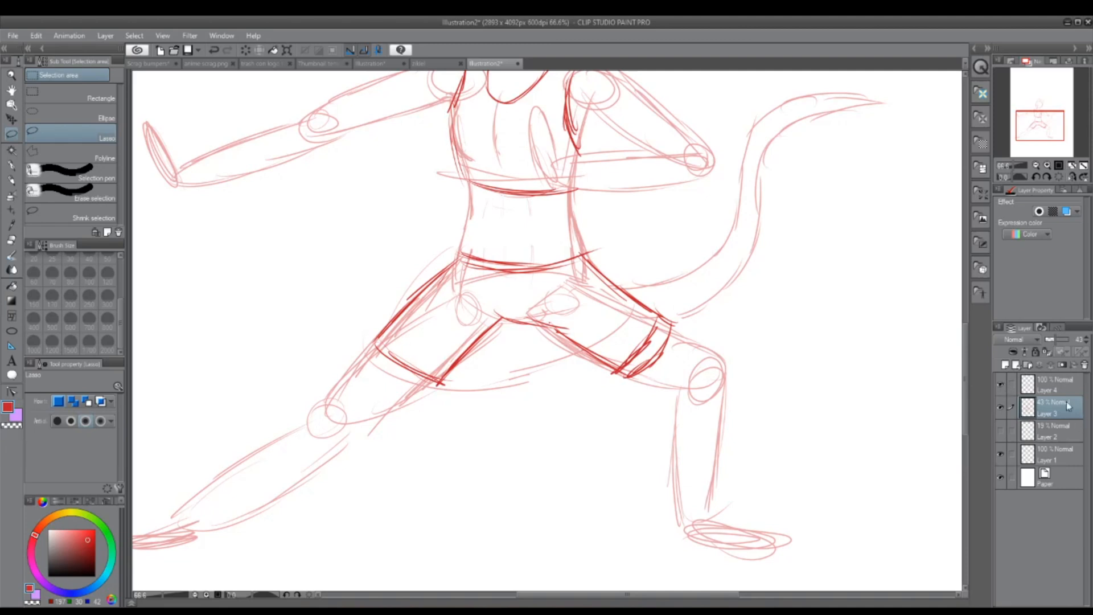
Step: Lasso the shorts' bent-leg section on Layer 4 and reshape it with Free Transform to fit the shifted thigh
left_click(1055, 384)
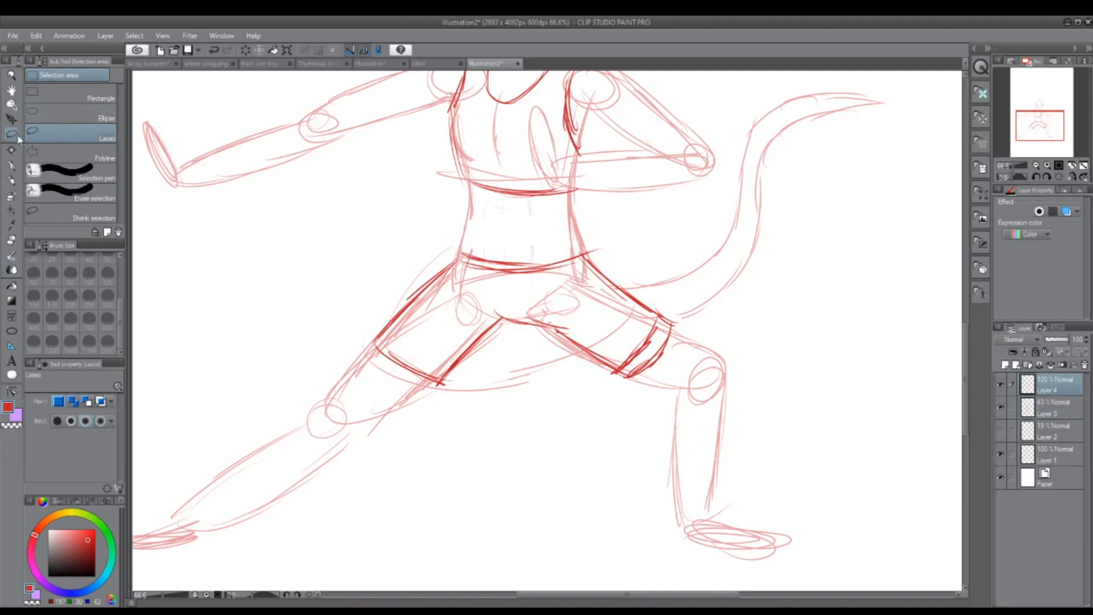
mouse_move(586, 245)
left_mouse_down()
mouse_move(532, 312)
mouse_move(704, 319)
mouse_move(667, 259)
left_mouse_up()
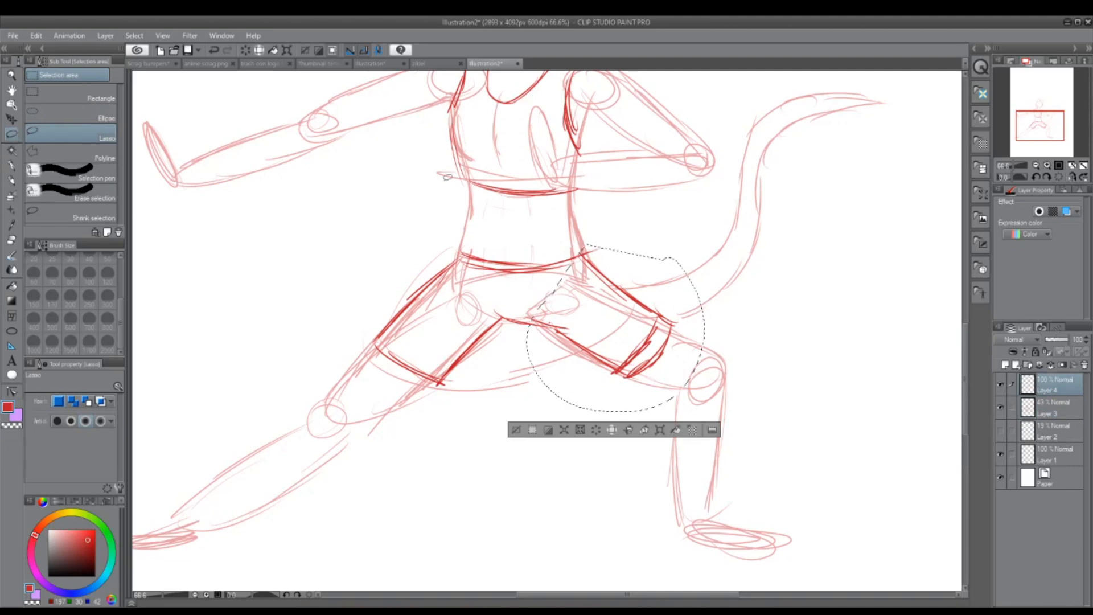
left_click(36, 35)
mouse_move(152, 284)
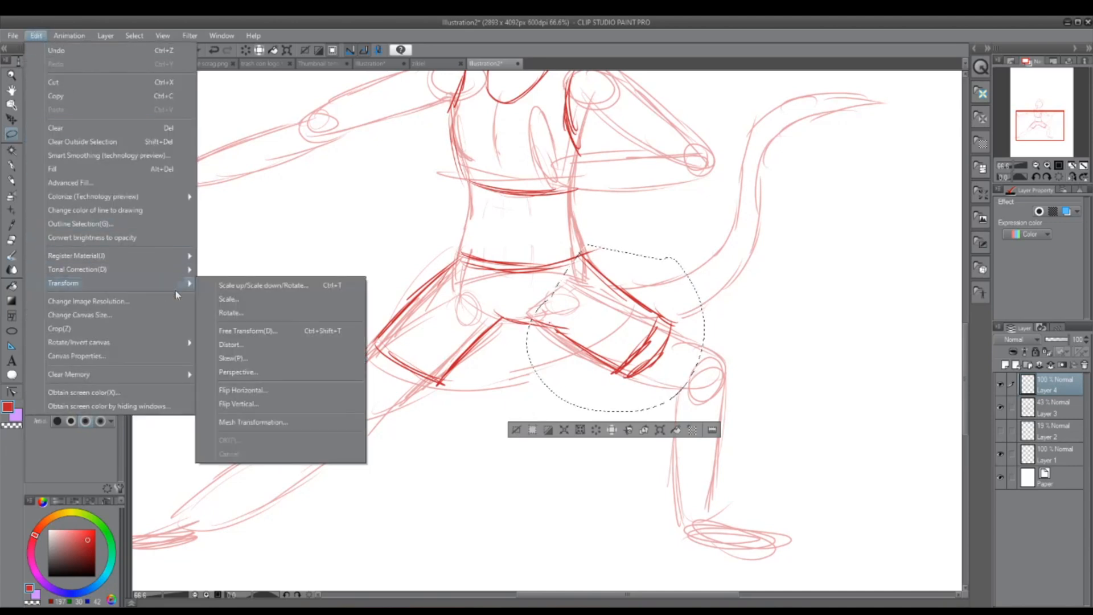
left_click(308, 333)
left_click_drag(697, 337, 697, 337)
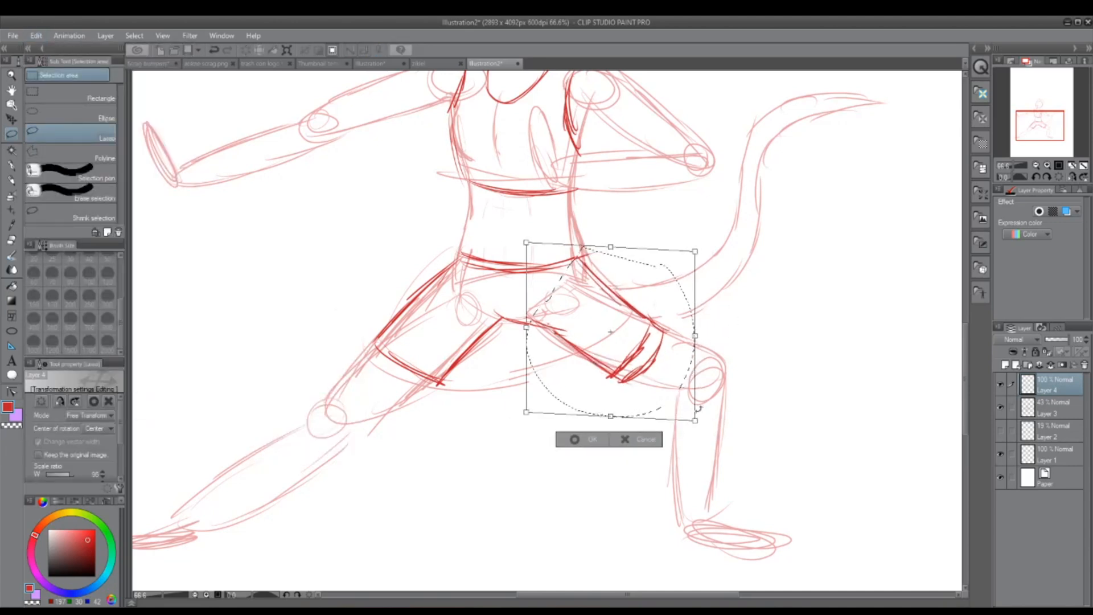
left_click_drag(695, 421, 685, 419)
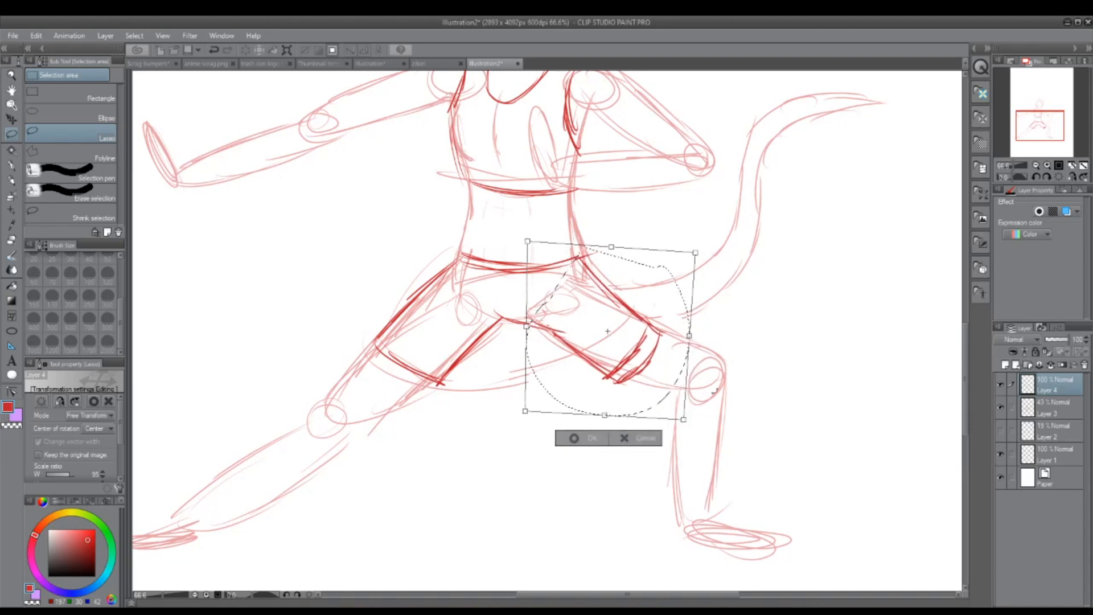
left_click(575, 437)
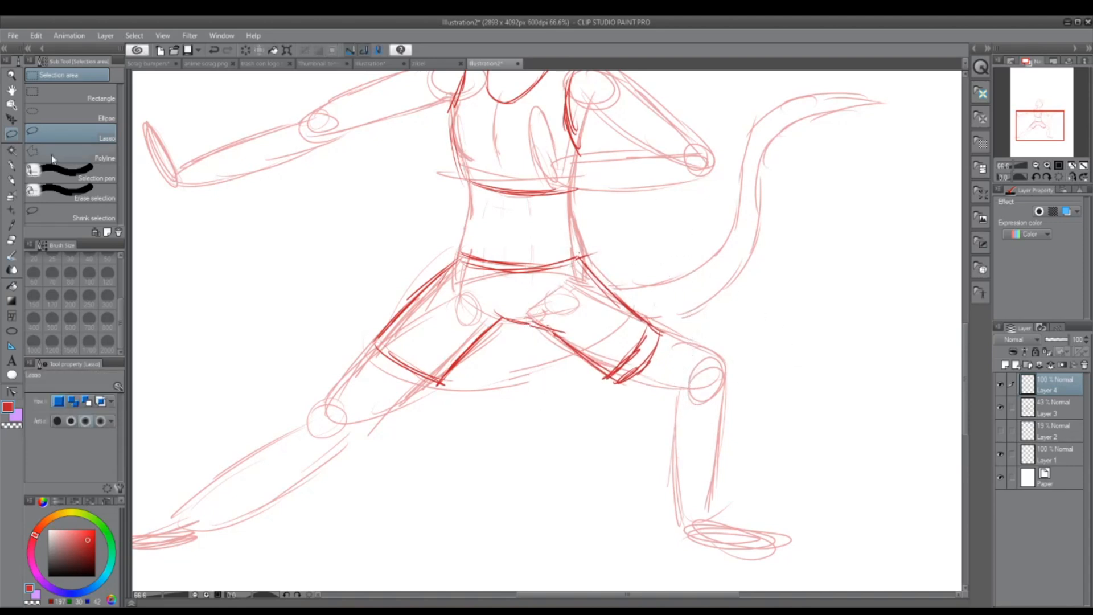
Step: Redraw the shorts' crotch curve and bent-leg edges with the Darker pencil to close up the reshaped section
left_click(12, 178)
mouse_move(500, 313)
left_mouse_down()
mouse_move(546, 325)
mouse_move(563, 343)
mouse_move(528, 311)
mouse_move(608, 367)
left_mouse_up()
mouse_move(623, 302)
left_mouse_down()
mouse_move(661, 327)
mouse_move(630, 375)
left_mouse_up()
Step: Sketch a rounded loop with a small knot and two pointed tails behind the head, beside the ear
mouse_move(1040, 124)
left_mouse_down()
mouse_move(1026, 118)
mouse_move(1032, 127)
mouse_move(1037, 117)
left_mouse_up()
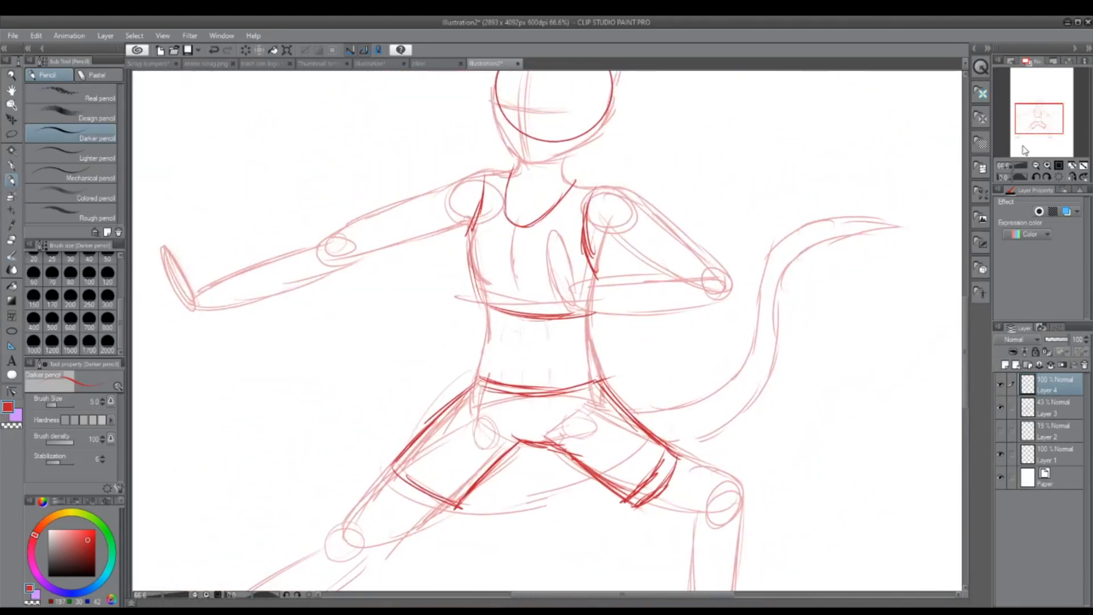
left_click_drag(1033, 129, 1045, 108)
mouse_move(1044, 108)
left_mouse_down()
mouse_move(1028, 147)
mouse_move(1045, 110)
left_mouse_up()
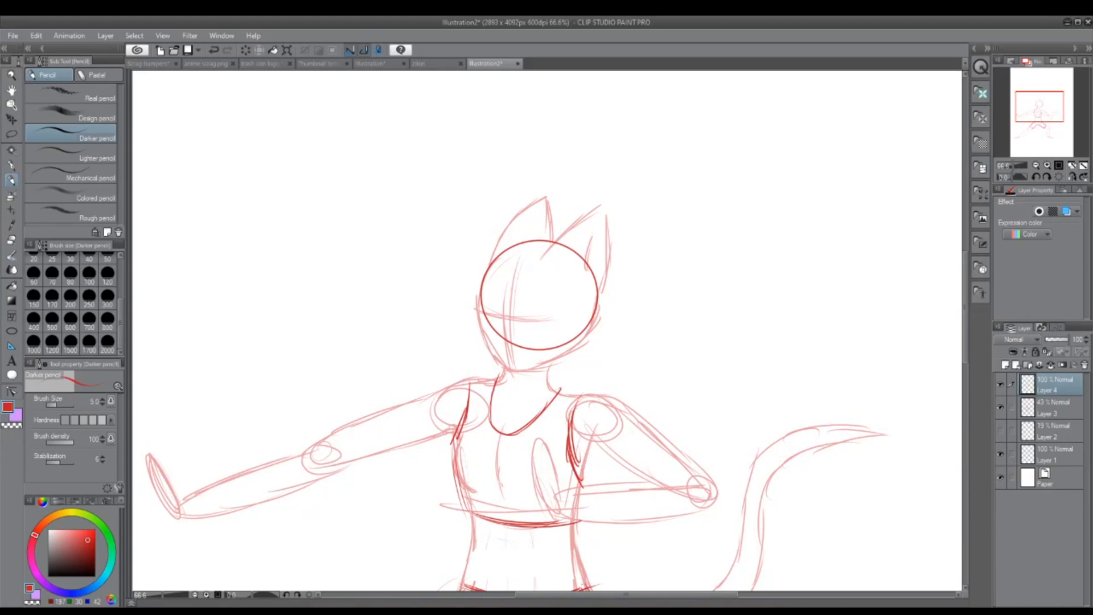
mouse_move(613, 269)
left_mouse_down()
mouse_move(610, 287)
mouse_move(649, 242)
mouse_move(676, 285)
mouse_move(618, 292)
mouse_move(647, 325)
left_mouse_up()
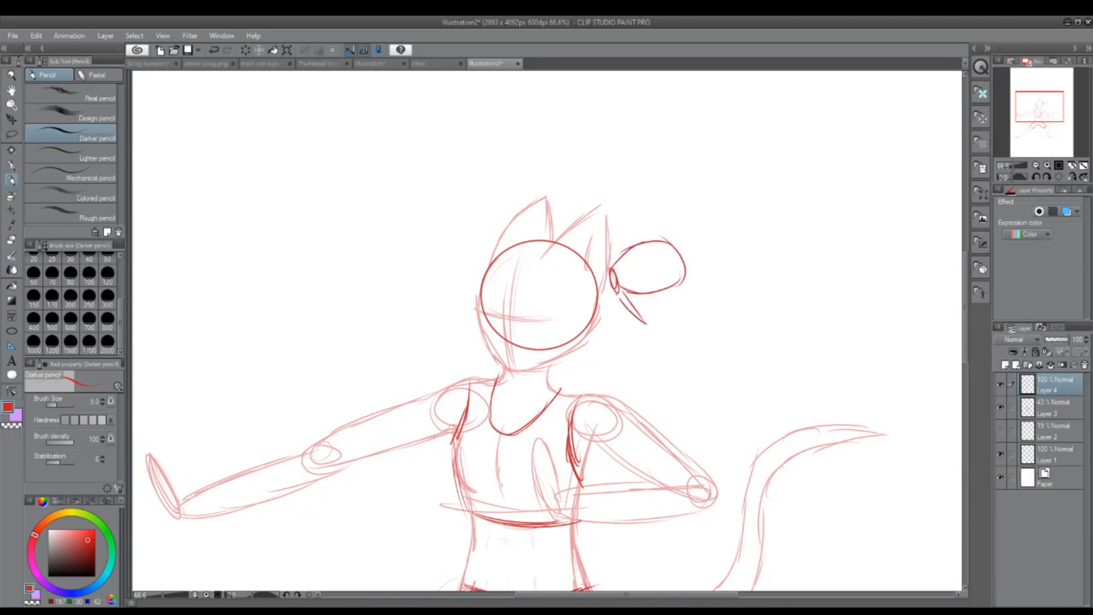
left_click_drag(617, 290, 628, 336)
Step: Sketch a curved lock down the face and layered fringe strokes across the forehead in front of the ears
mouse_move(542, 259)
left_mouse_down()
mouse_move(548, 341)
mouse_move(551, 250)
left_mouse_up()
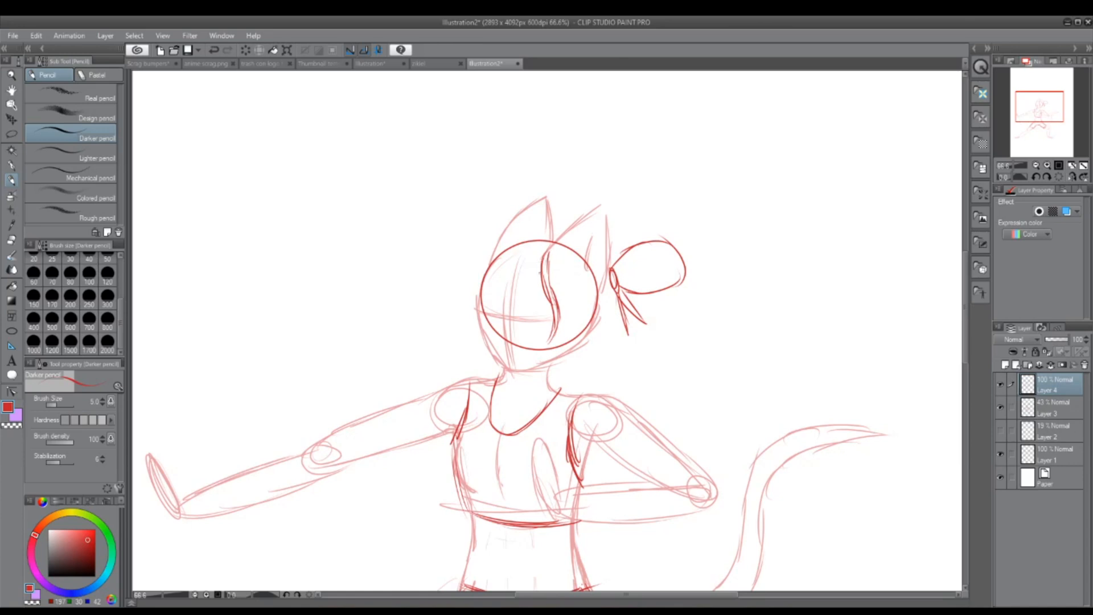
mouse_move(488, 275)
left_mouse_down()
mouse_move(515, 228)
mouse_move(537, 226)
left_mouse_up()
mouse_move(487, 265)
left_mouse_down()
mouse_move(561, 223)
mouse_move(514, 226)
mouse_move(482, 254)
mouse_move(477, 284)
left_mouse_up()
left_click_drag(542, 259, 487, 262)
left_click_drag(540, 260, 477, 275)
left_click_drag(478, 274, 542, 234)
mouse_move(503, 263)
left_mouse_down()
mouse_move(534, 238)
mouse_move(571, 231)
left_mouse_up()
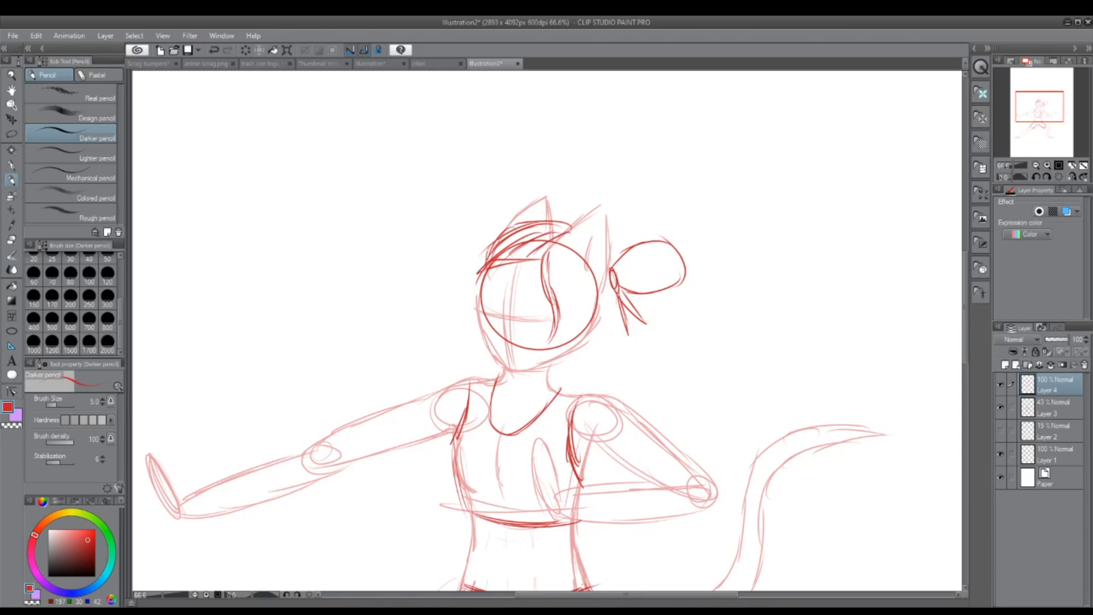
Step: Sketch strokes from the knot down the back of the head toward the jaw
left_click_drag(612, 284, 600, 326)
mouse_move(612, 278)
left_mouse_down()
mouse_move(597, 329)
mouse_move(549, 370)
left_mouse_up()
left_click_drag(611, 319, 569, 349)
Step: Sketch a wristband on the outstretched arm and another on the bent arm
left_click_drag(1045, 101, 1041, 116)
mouse_move(309, 296)
left_mouse_down()
mouse_move(317, 318)
mouse_move(300, 322)
mouse_move(326, 282)
left_mouse_up()
left_click_drag(298, 320, 330, 314)
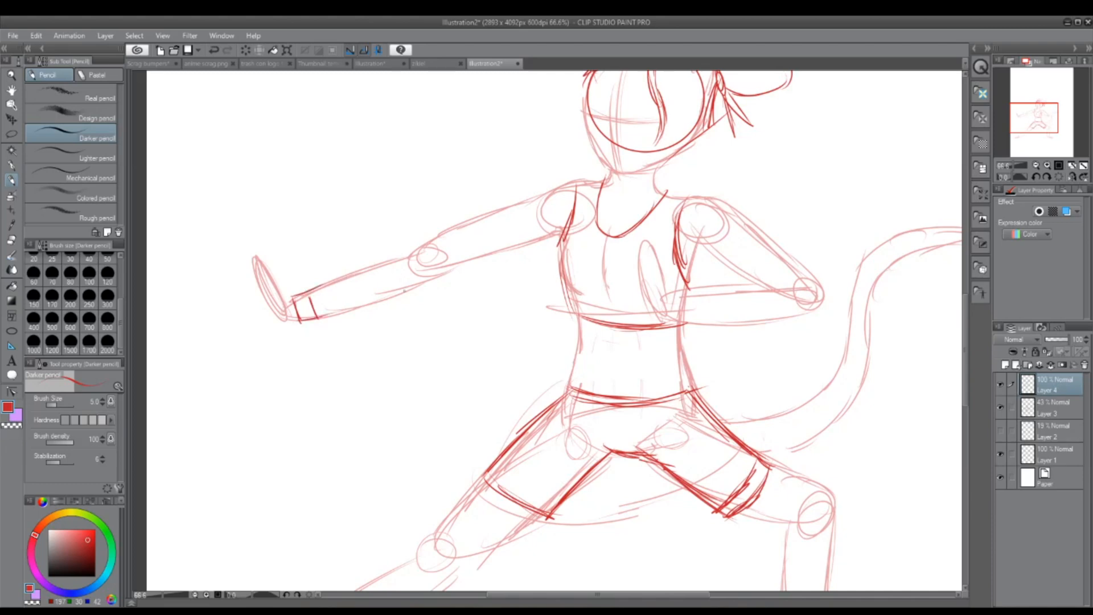
mouse_move(698, 288)
left_mouse_down()
mouse_move(699, 327)
mouse_move(681, 317)
left_mouse_up()
mouse_move(679, 296)
left_mouse_down()
mouse_move(703, 329)
mouse_move(700, 317)
left_mouse_up()
left_click_drag(670, 290, 702, 289)
Step: Lasso the bent leg from the knee area down on Layer 3 and use Free Transform to narrow and tilt it inward
left_click_drag(1029, 120, 1030, 129)
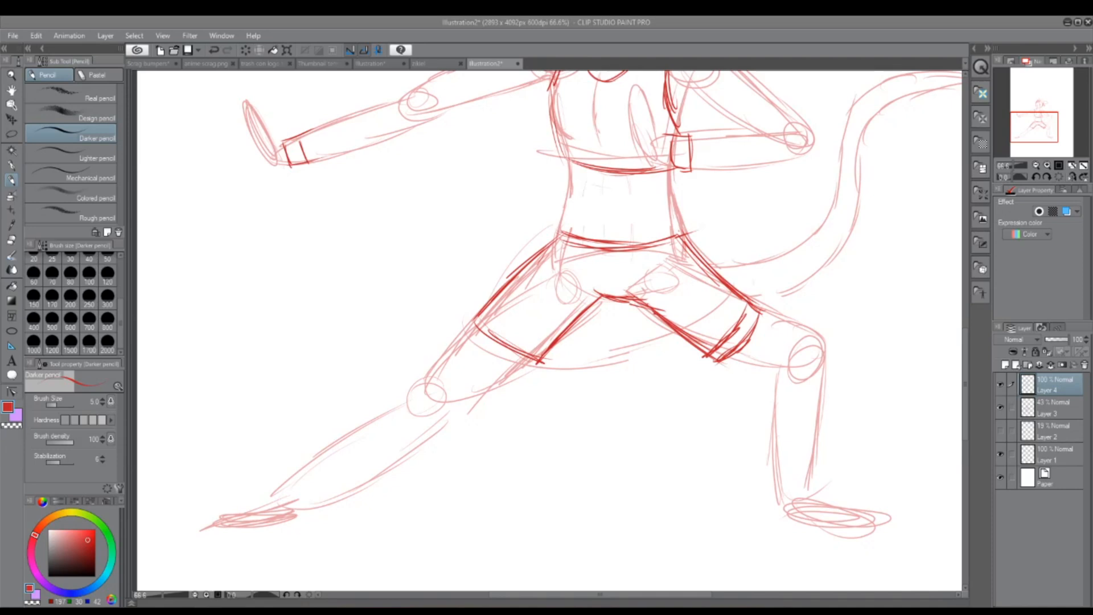
left_click(1039, 119)
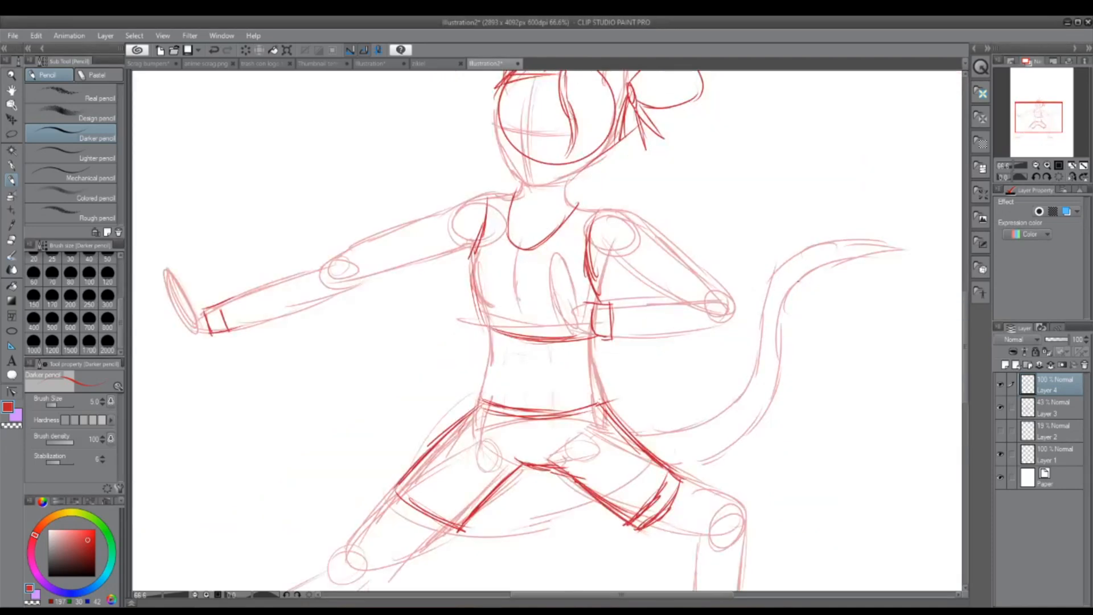
scroll(809, 282, "down", 1)
left_click_drag(1047, 126, 1039, 139)
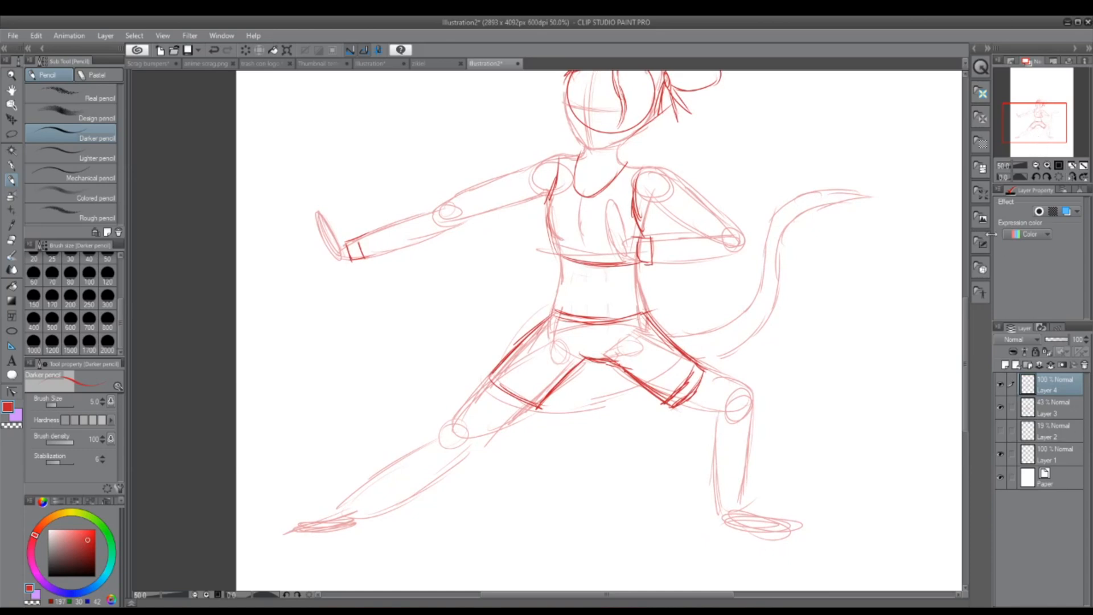
key("m")
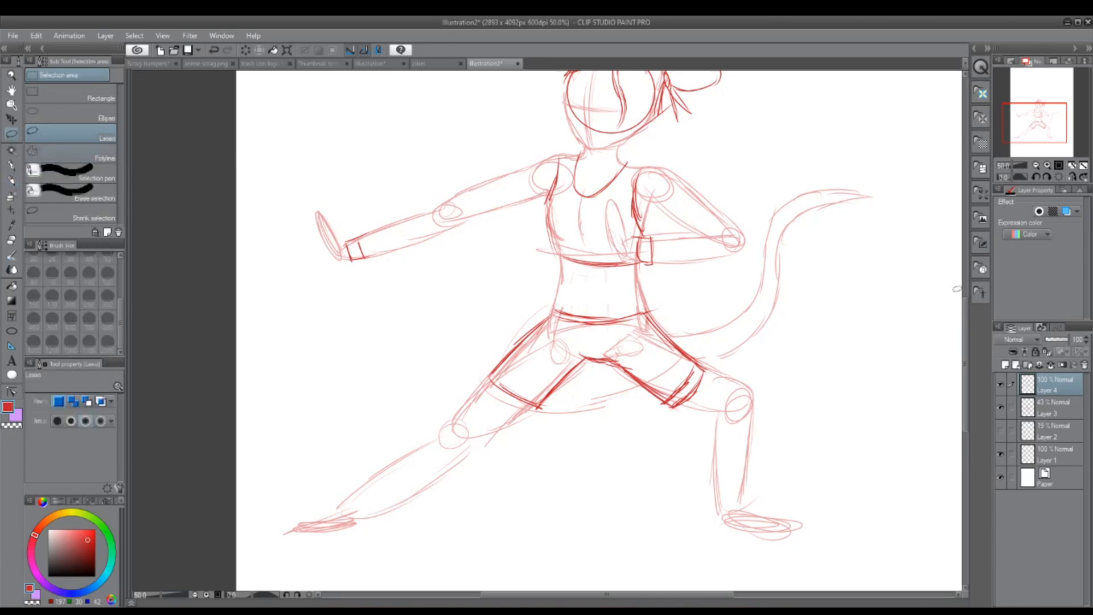
left_click(1057, 407)
mouse_move(711, 365)
left_mouse_down()
mouse_move(836, 569)
mouse_move(763, 360)
left_mouse_up()
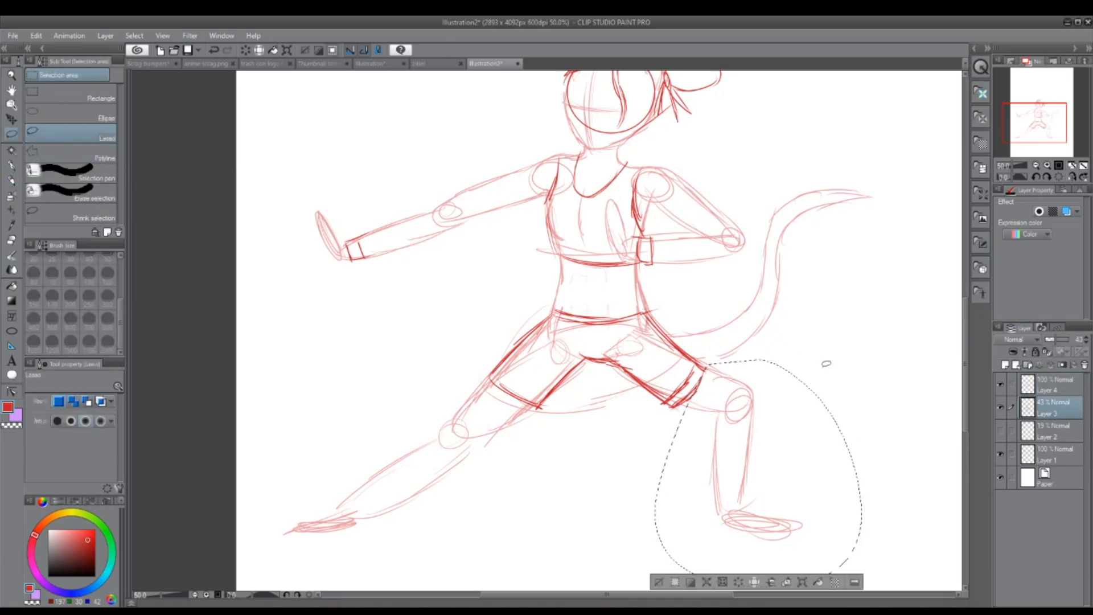
left_click(33, 35)
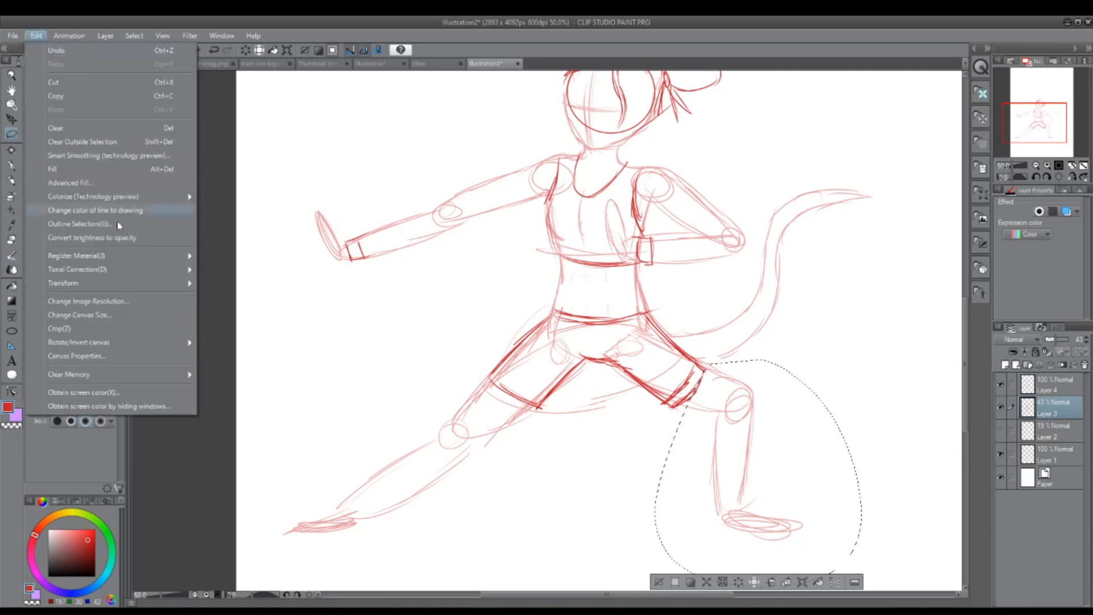
mouse_move(140, 284)
left_click(310, 333)
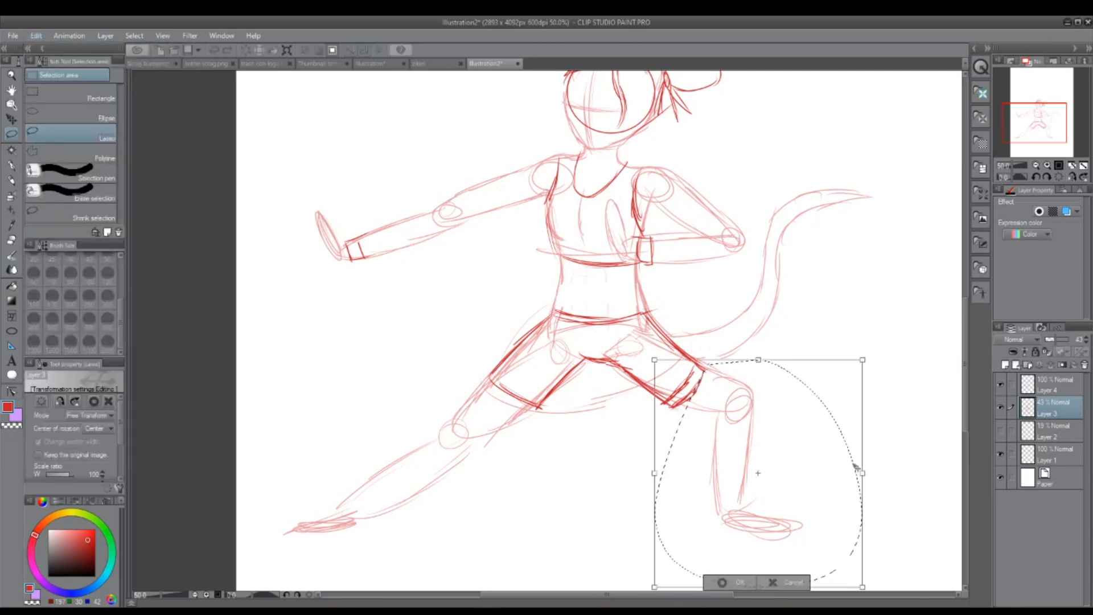
scroll(598, 330, "down", 3)
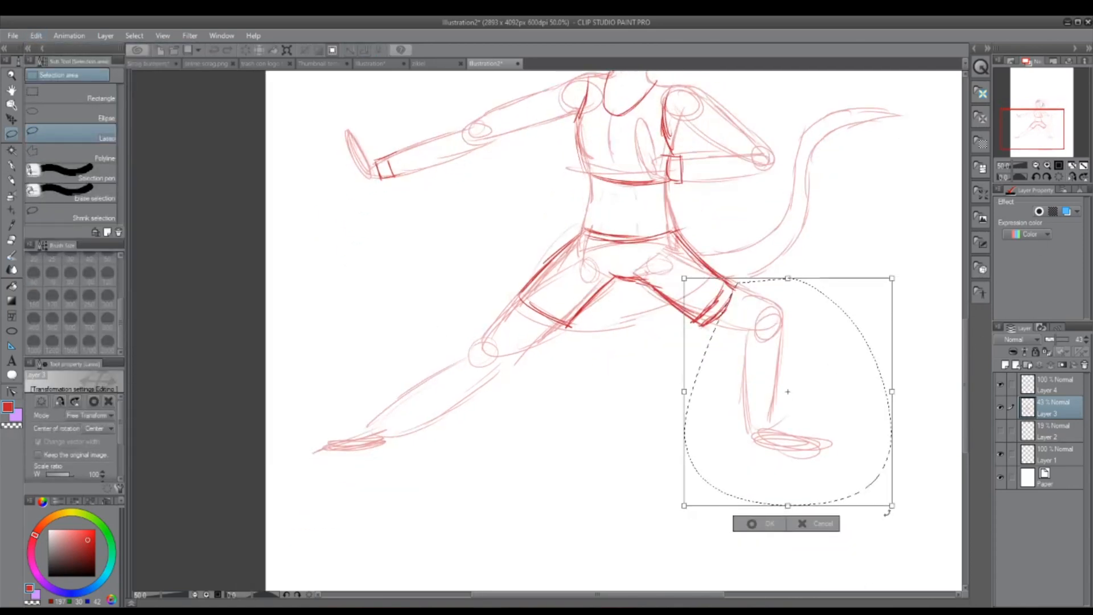
left_click_drag(892, 392, 880, 403)
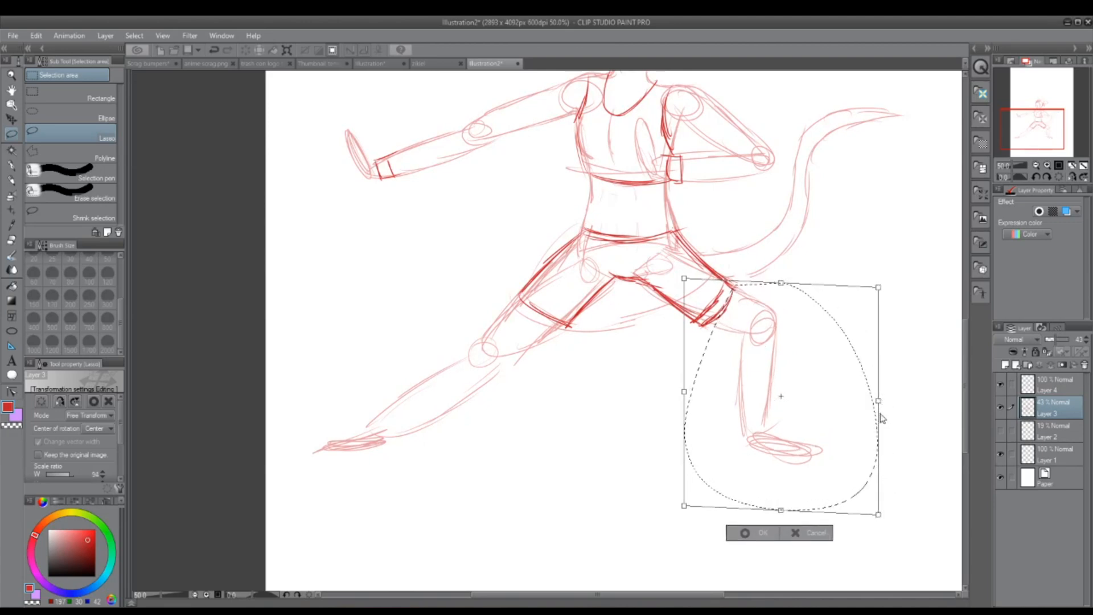
left_click_drag(934, 524, 887, 497)
left_click_drag(823, 441, 809, 447)
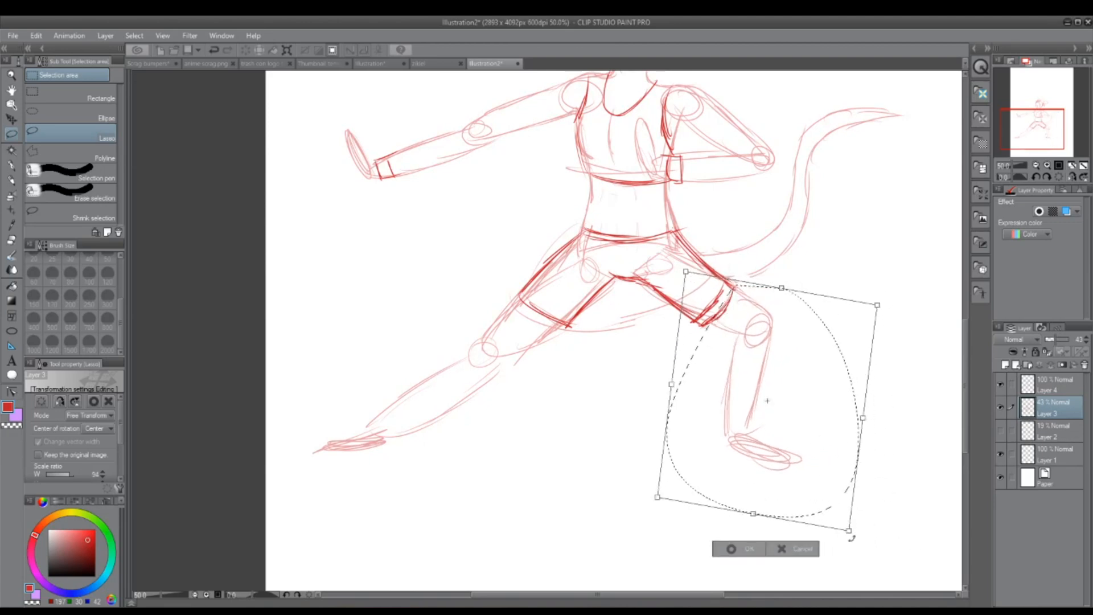
key("Return")
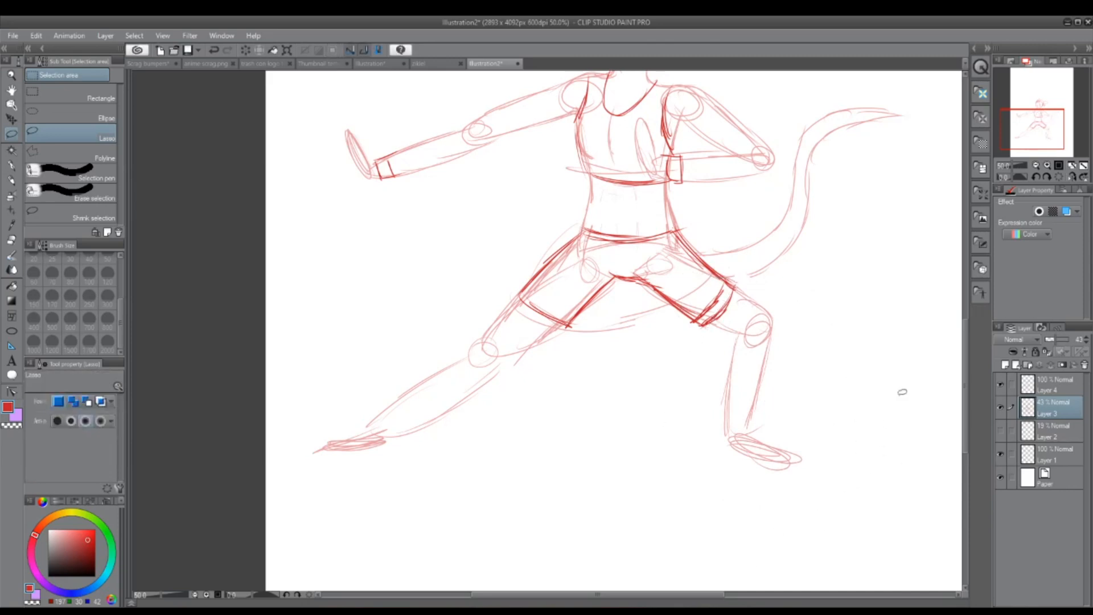
Step: Lasso the outstretched leg below the knee on Layer 3 and use Free Transform to skew it slightly inward and lower the foot
left_click_drag(1038, 140, 1038, 130)
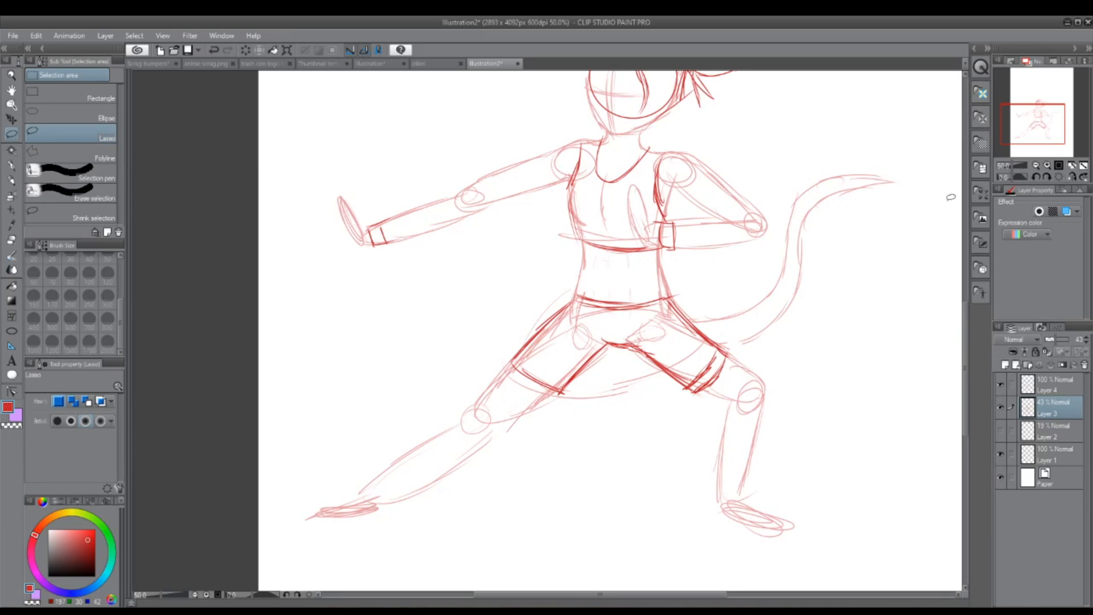
mouse_move(517, 466)
left_mouse_down()
mouse_move(495, 432)
mouse_move(420, 420)
mouse_move(558, 459)
left_mouse_up()
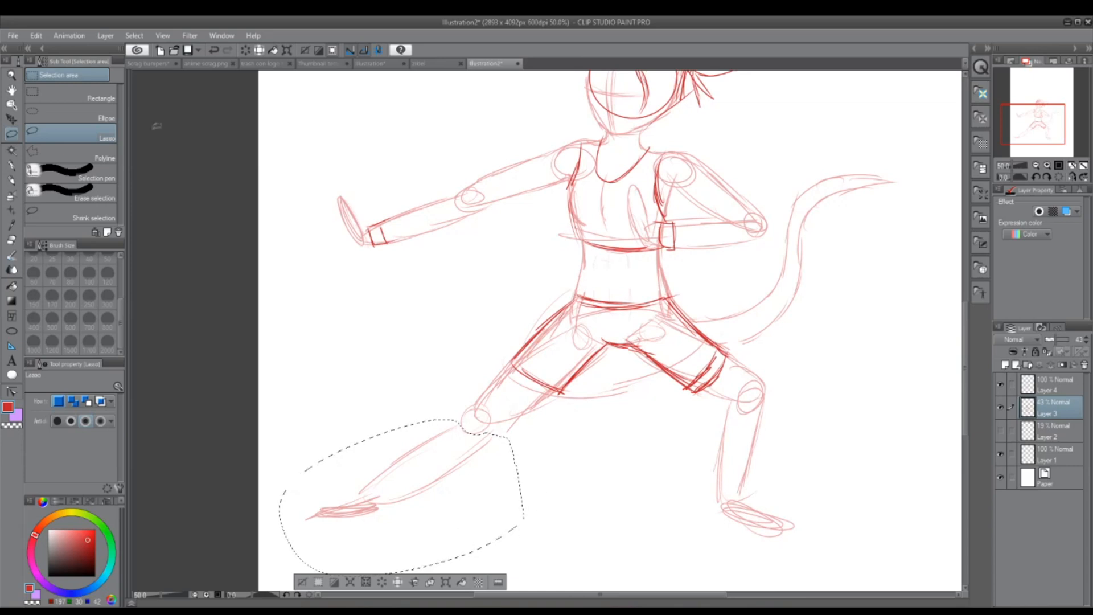
left_click(35, 36)
mouse_move(112, 291)
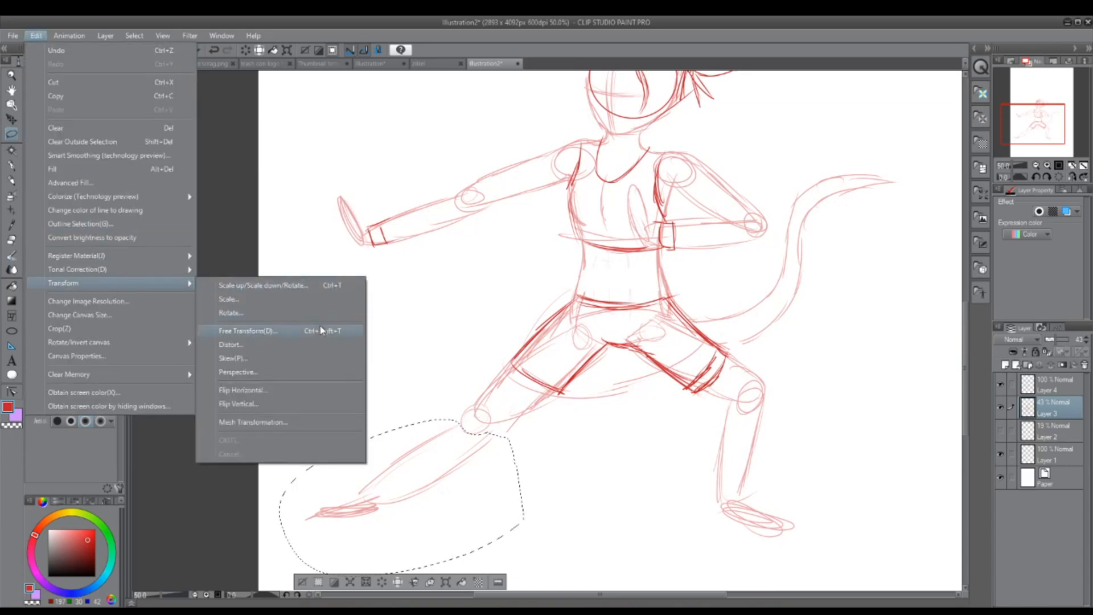
left_click(319, 330)
left_click_drag(1049, 139, 1047, 143)
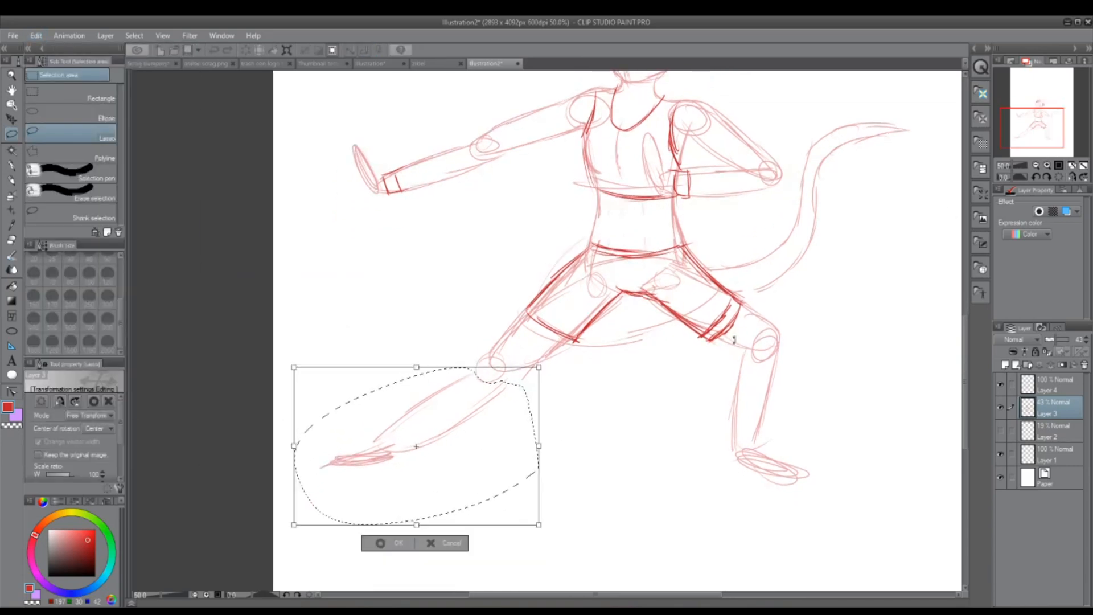
left_click_drag(418, 524, 430, 535)
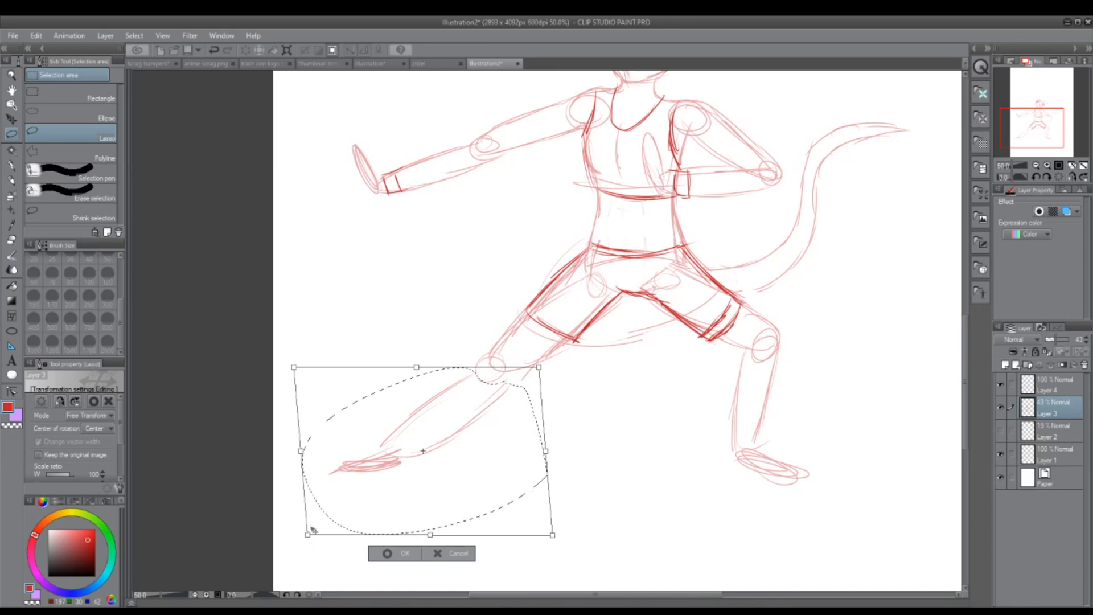
left_click_drag(309, 540, 313, 544)
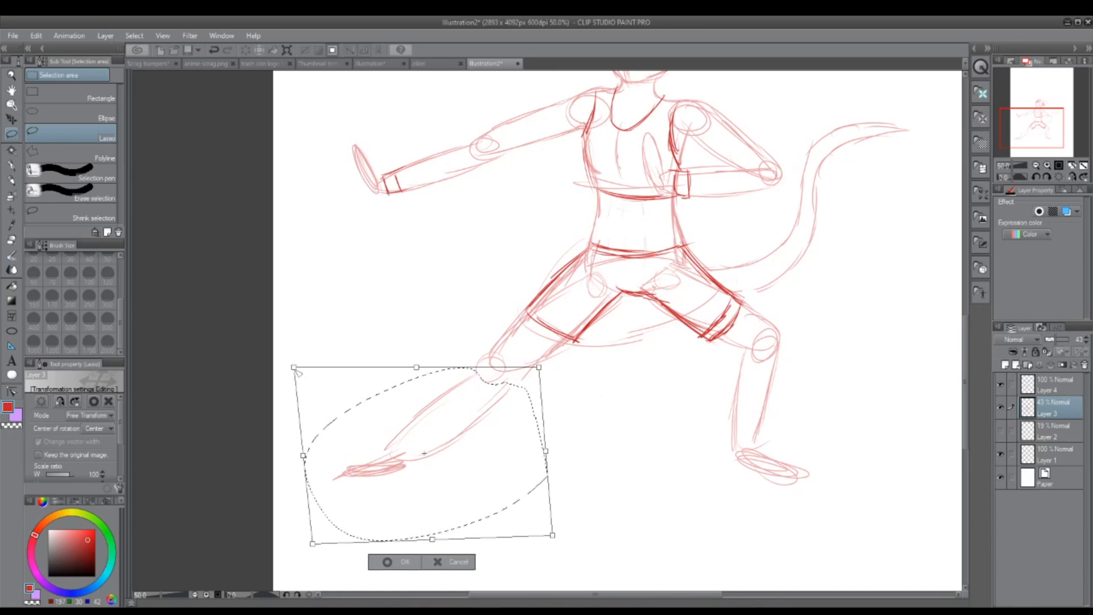
left_click_drag(294, 368, 300, 377)
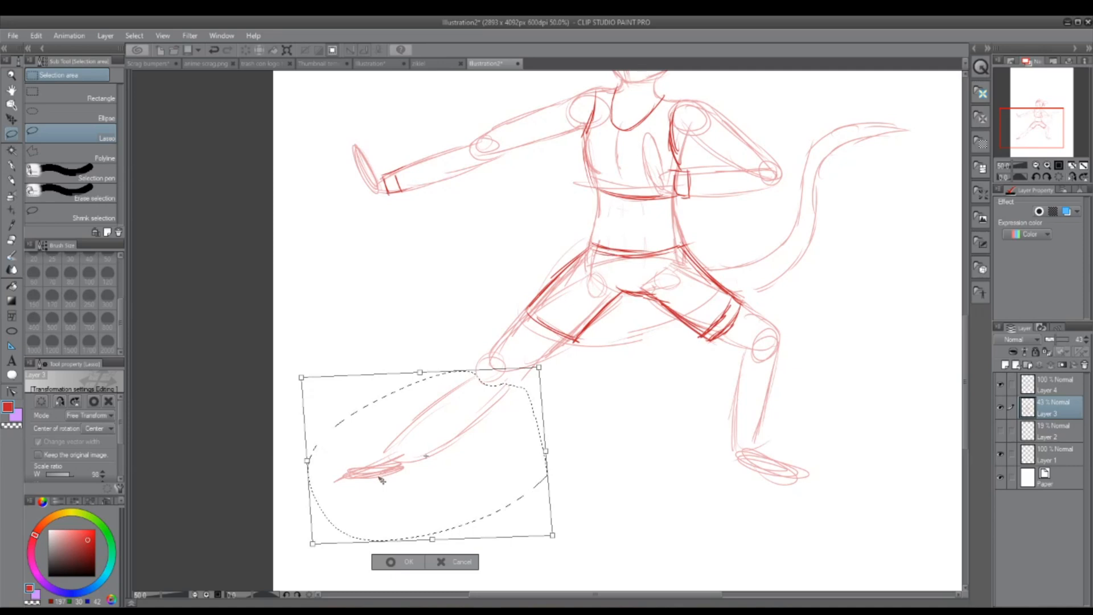
key("Return")
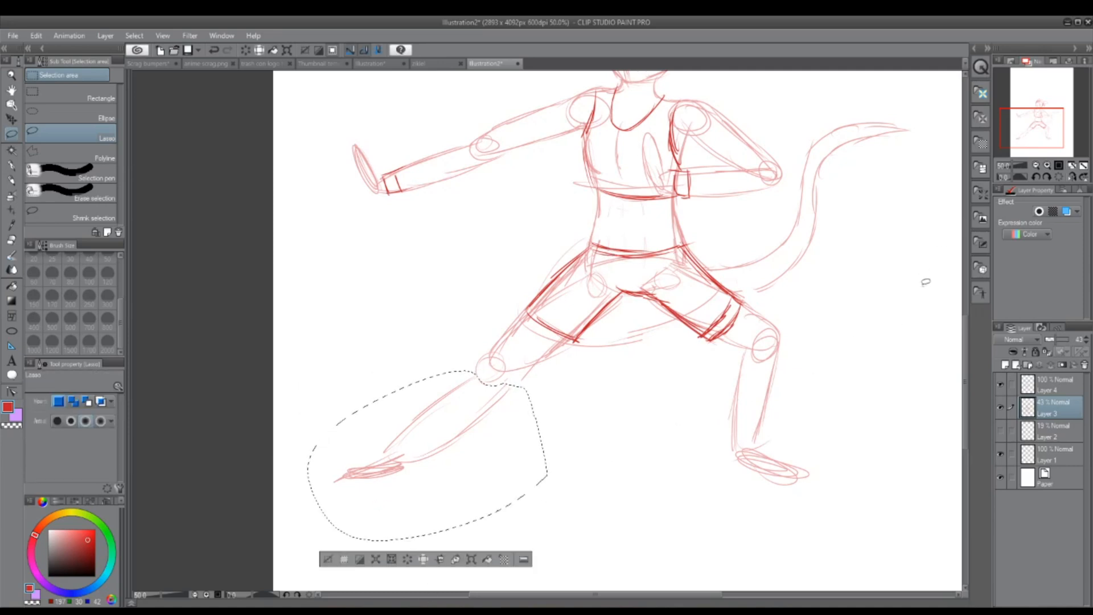
key("ctrl+d")
left_click_drag(1044, 109, 1047, 101)
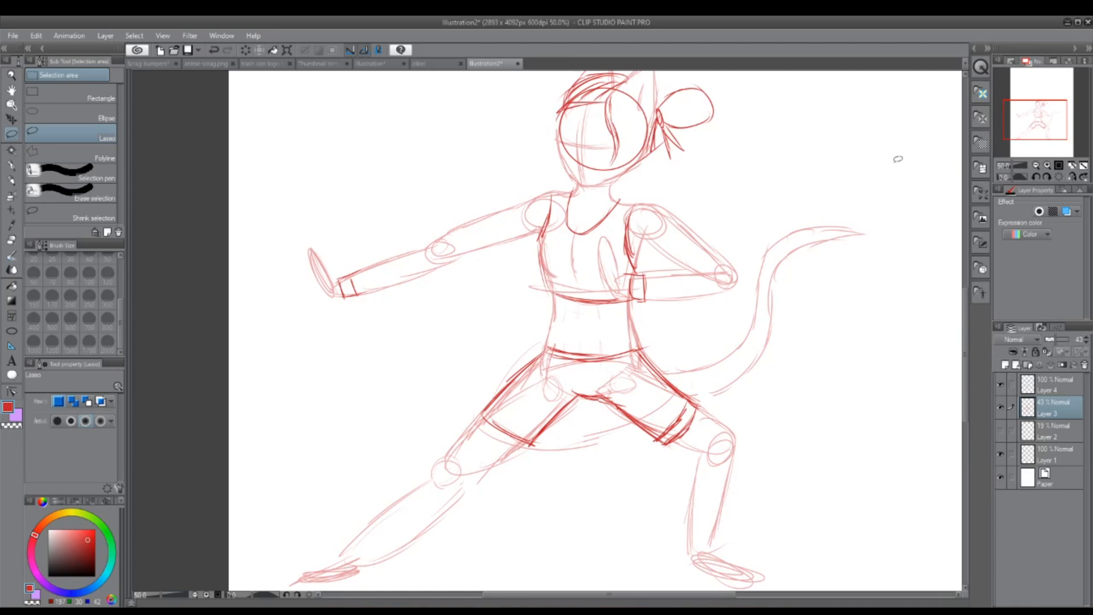
left_click_drag(1032, 138, 1033, 140)
mouse_move(456, 462)
left_mouse_down()
mouse_move(376, 448)
mouse_move(478, 483)
left_mouse_up()
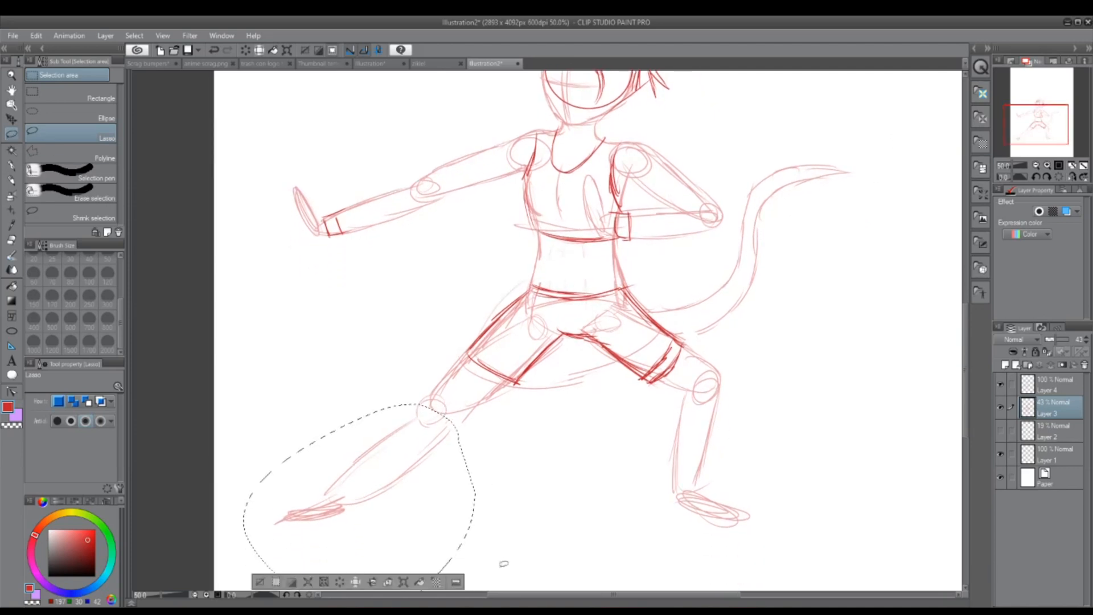
left_click(37, 37)
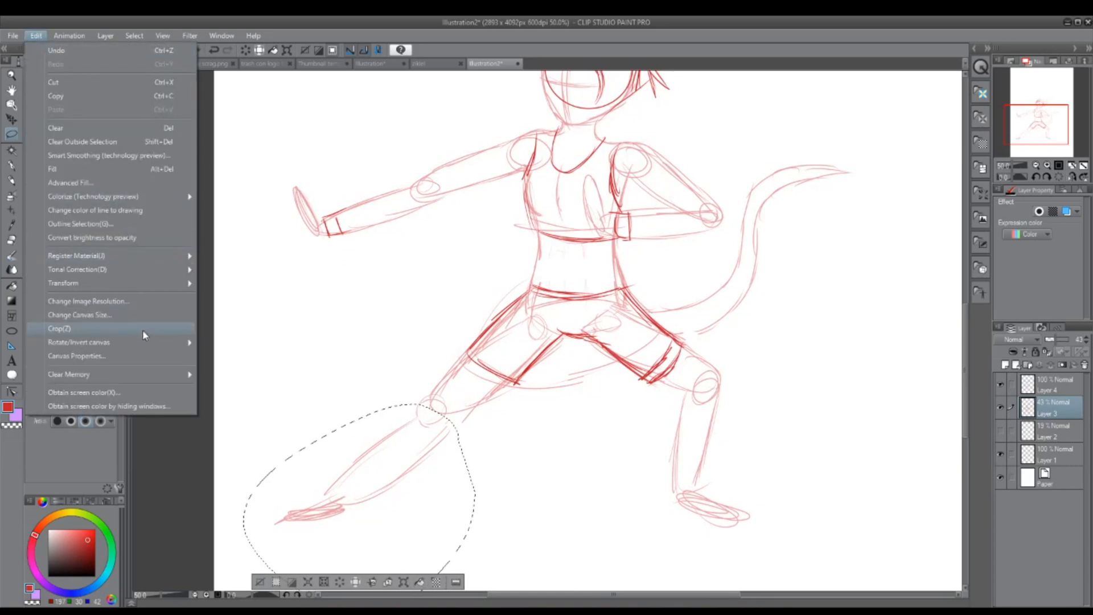
left_click(397, 579)
left_click_drag(603, 543, 603, 522)
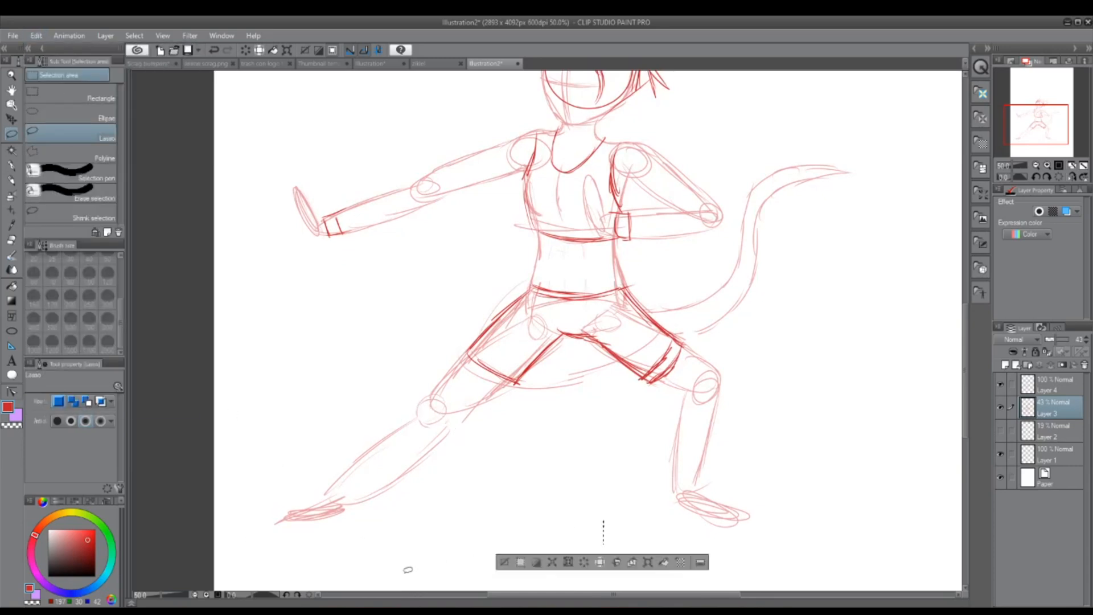
Step: Lasso the outstretched lower leg with its knee, rotate it slightly steeper, shift it to realign with the thigh, and deselect
mouse_move(480, 447)
left_mouse_down()
mouse_move(288, 584)
mouse_move(471, 515)
left_mouse_up()
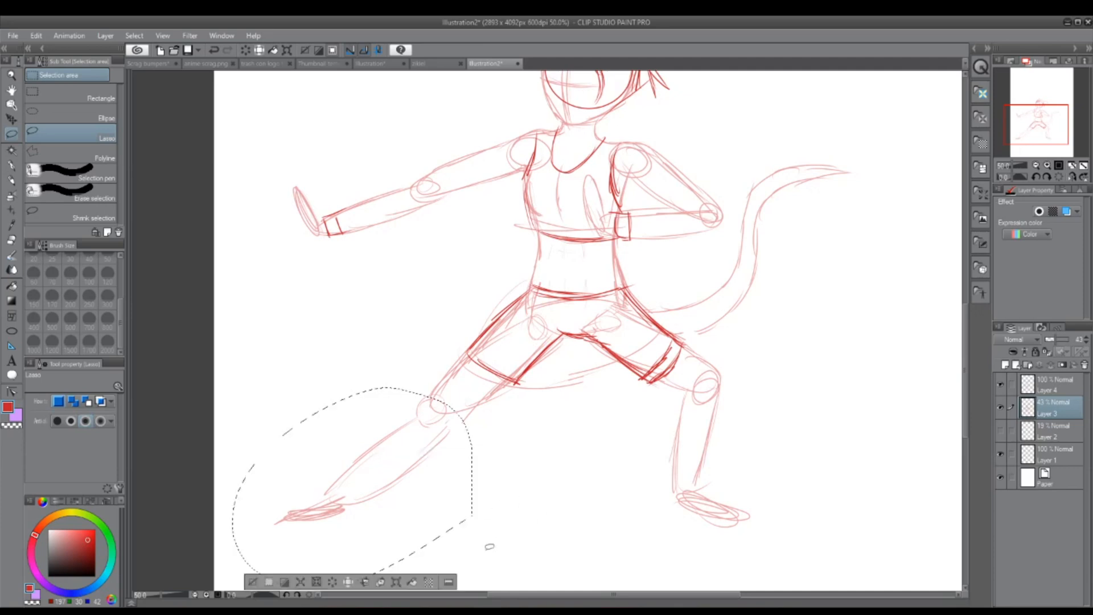
key("ctrl+t")
left_click_drag(561, 538, 570, 525)
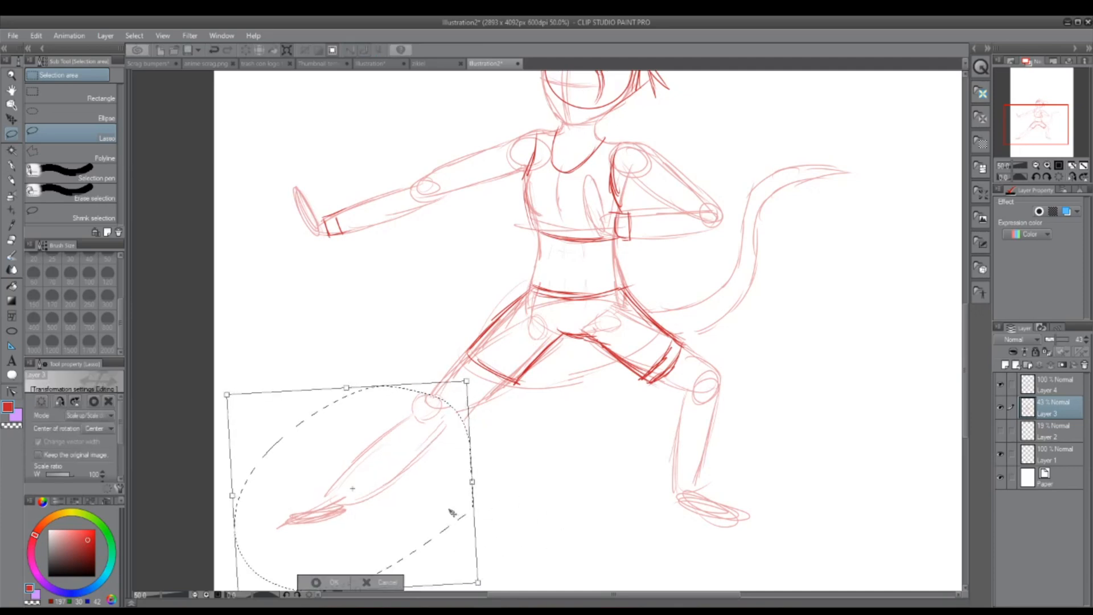
left_click_drag(452, 511, 458, 511)
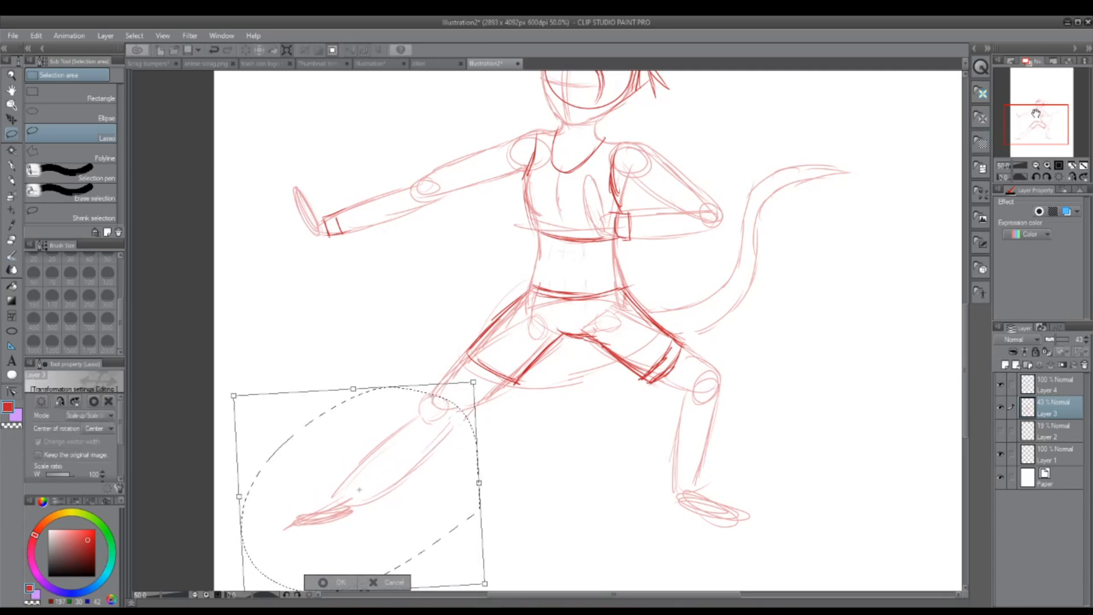
left_click_drag(1030, 118, 1029, 120)
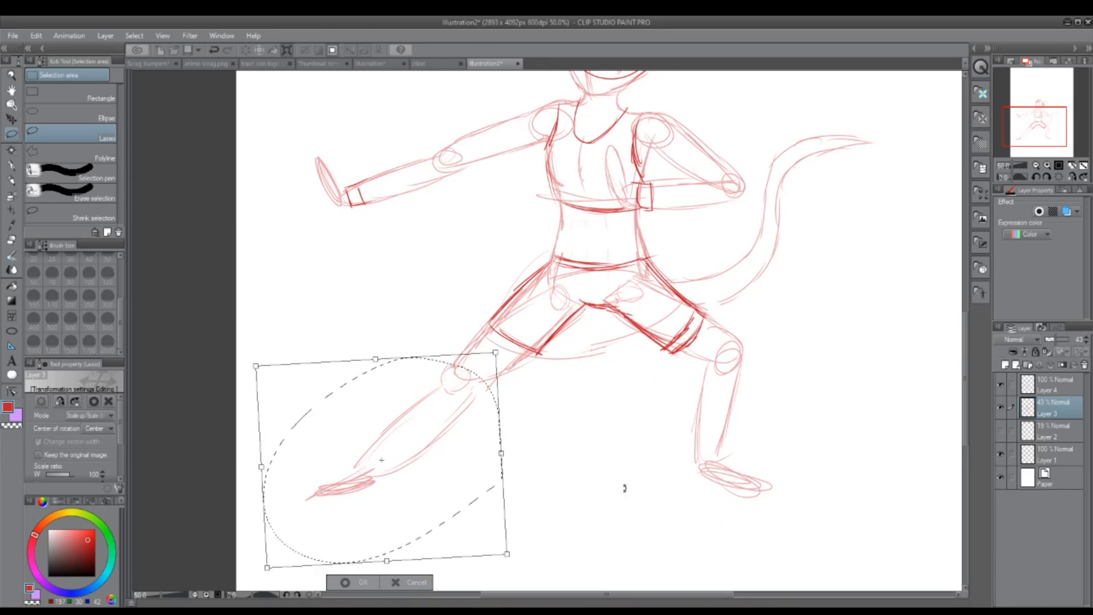
left_click_drag(572, 547, 575, 536)
left_click_drag(486, 482, 491, 487)
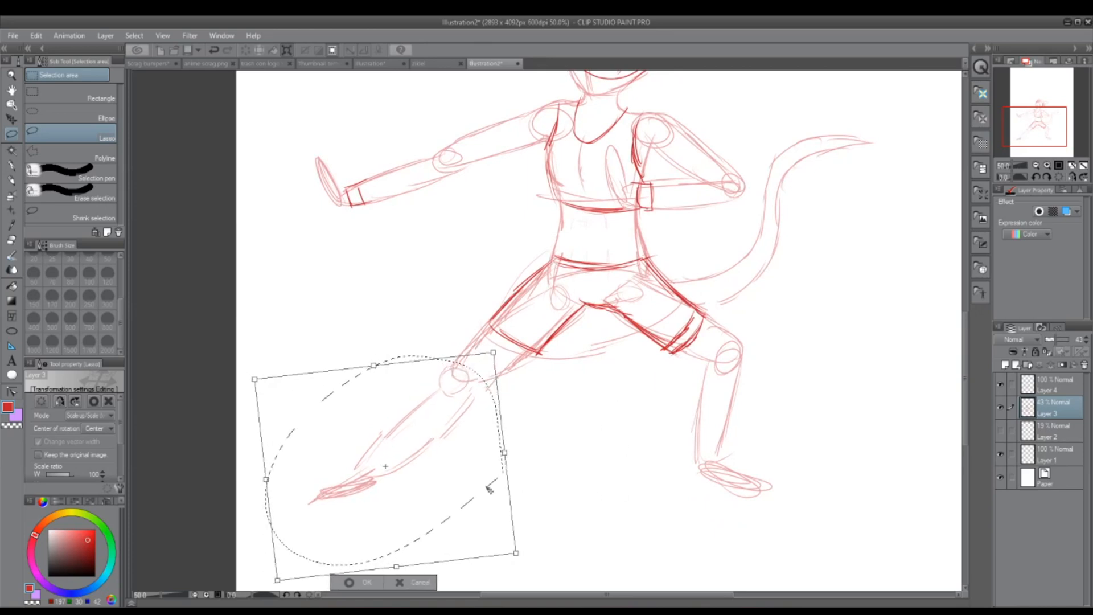
left_click(350, 582)
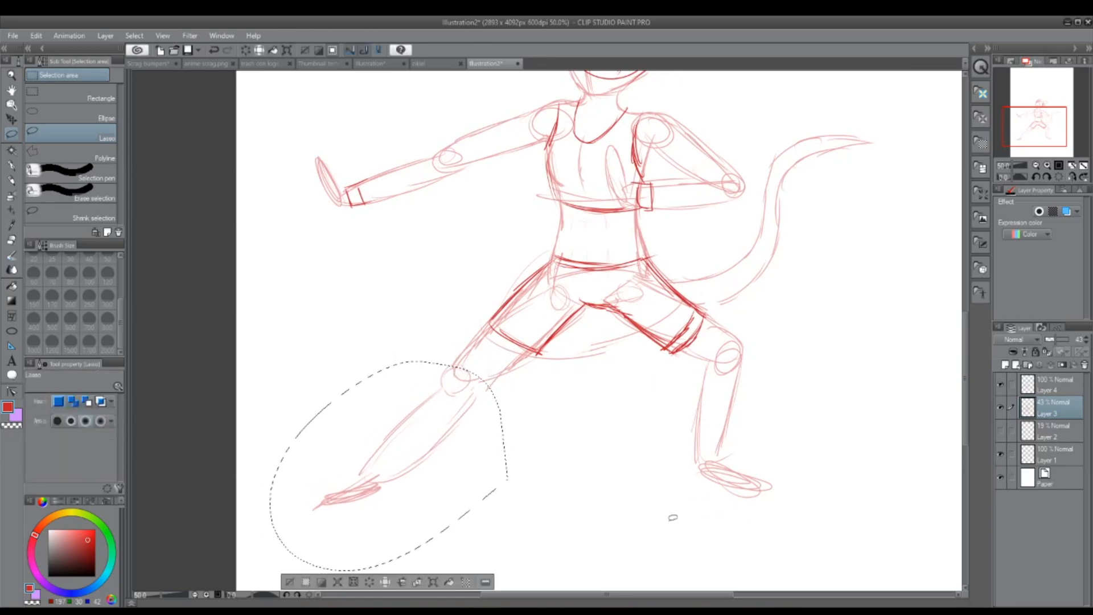
key("ctrl+d")
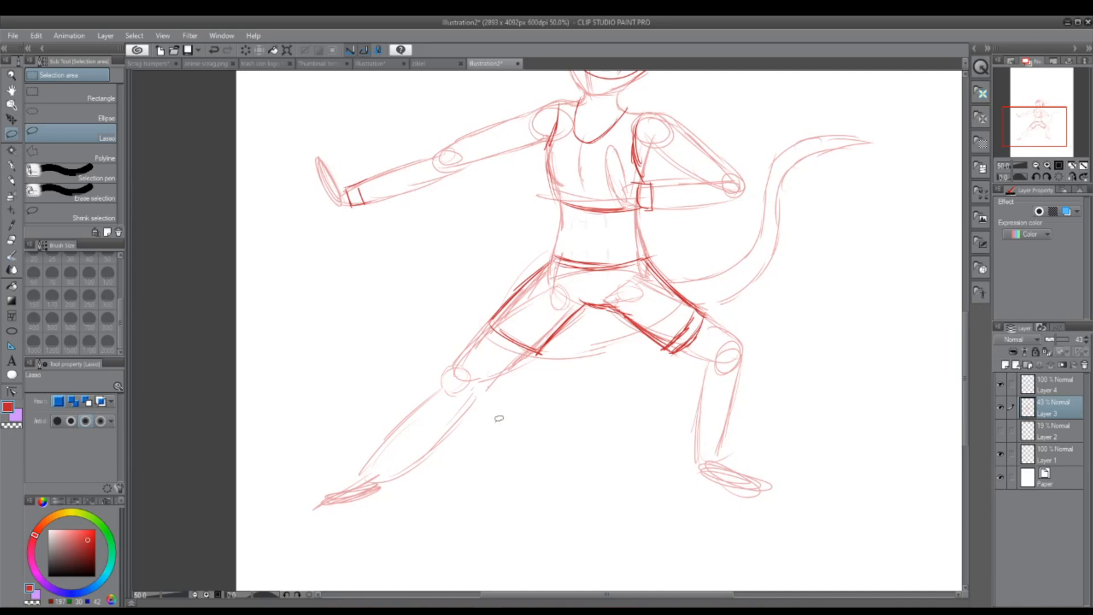
Step: Lasso the outstretched lower leg again and rotate it to a much steeper angle below the knee, clearing the selection
mouse_move(455, 374)
left_mouse_down()
mouse_move(425, 535)
mouse_move(450, 518)
left_mouse_up()
left_click(452, 562)
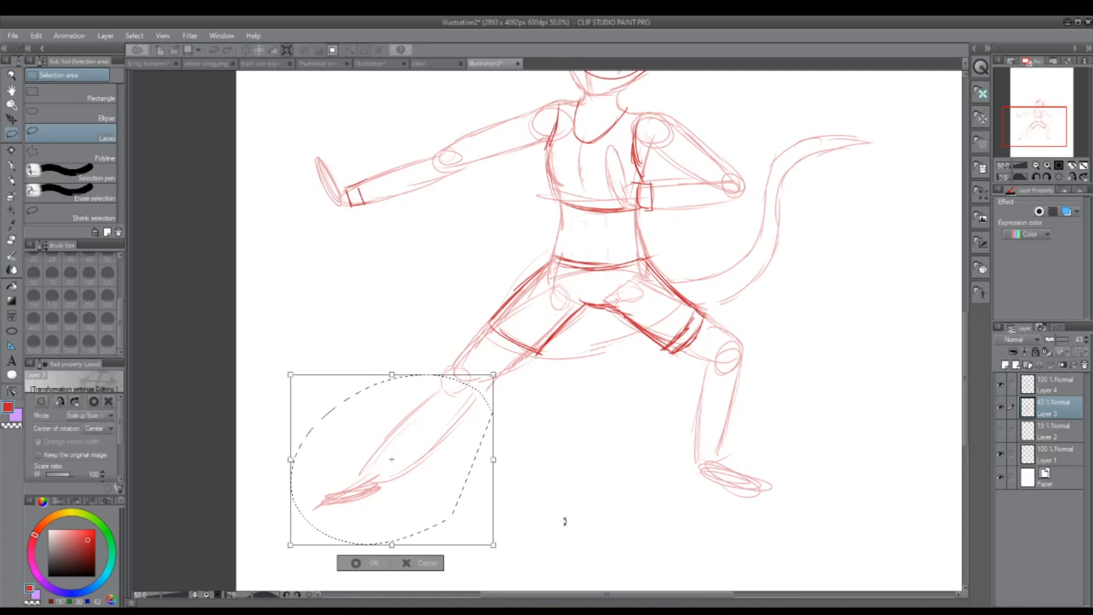
mouse_move(559, 542)
left_mouse_down()
mouse_move(583, 501)
mouse_move(470, 475)
mouse_move(497, 482)
left_mouse_up()
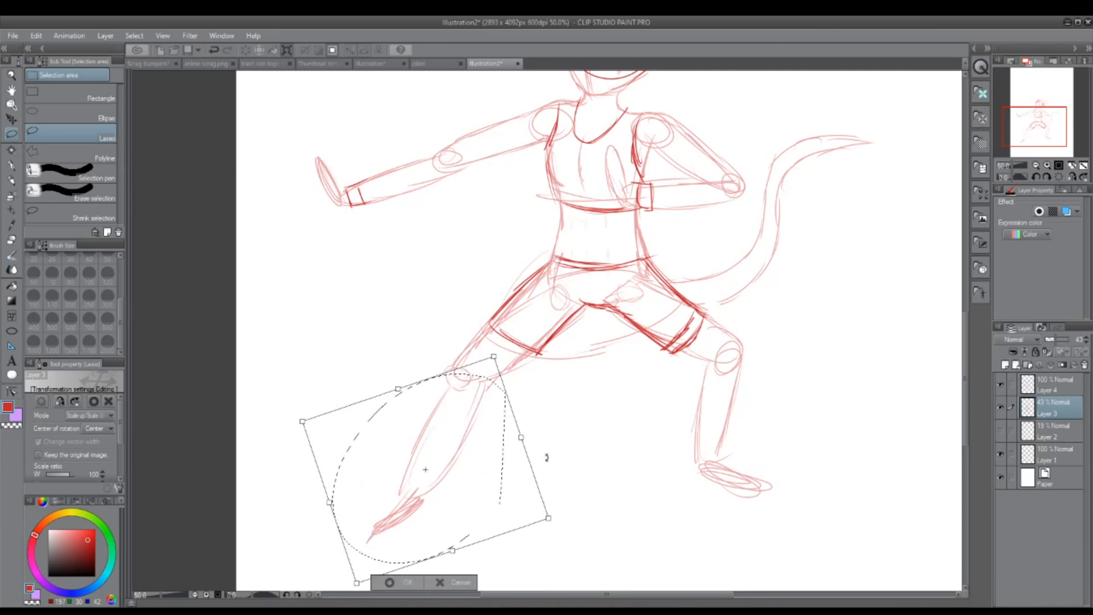
left_click(418, 586)
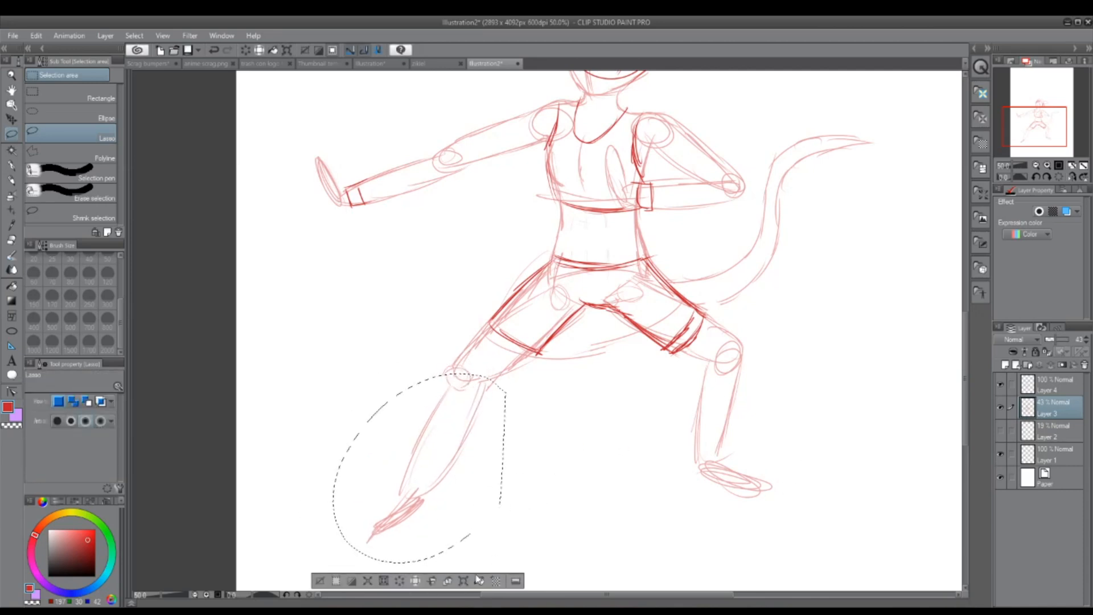
left_click(320, 580)
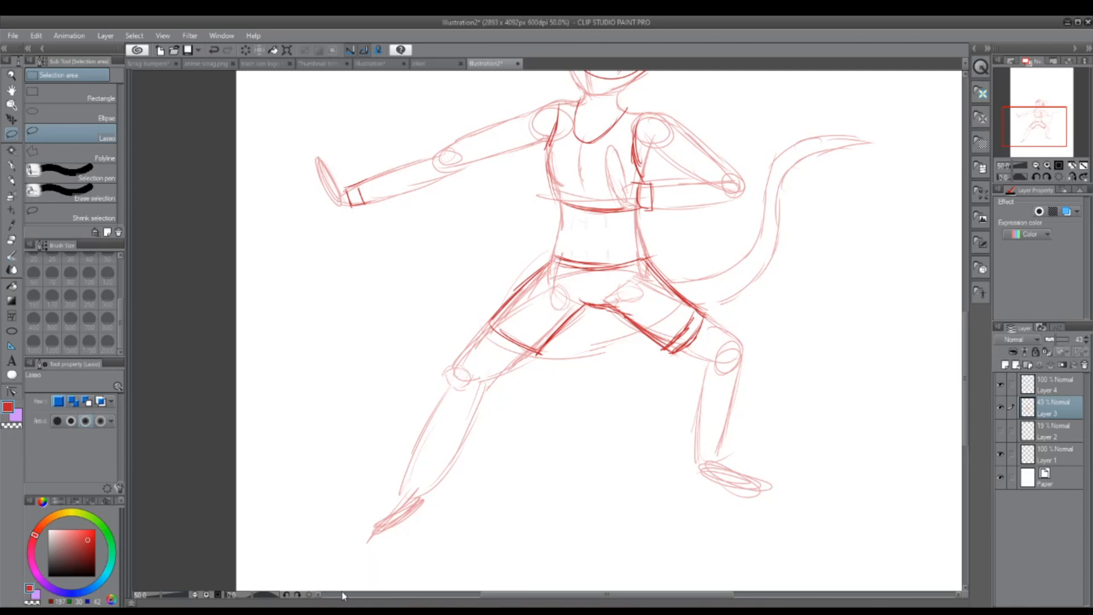
Step: Lasso the foot of the outstretched leg and rotate it flatter so it rests nearly level with the ground
mouse_move(443, 495)
left_mouse_down()
mouse_move(344, 541)
mouse_move(456, 521)
mouse_move(513, 551)
mouse_move(503, 523)
left_mouse_up()
key("ctrl+t")
mouse_move(442, 539)
left_mouse_down()
mouse_move(428, 533)
mouse_move(436, 540)
left_mouse_up()
left_click(356, 582)
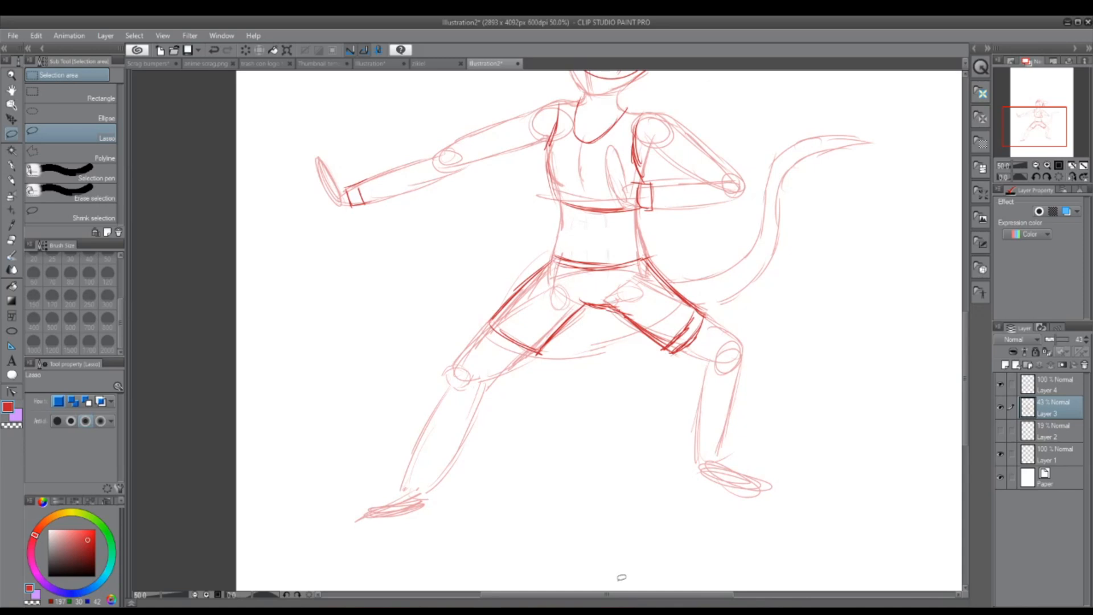
Step: Switch to the Hard eraser with a brush size of 120 and check the full pose
left_click_drag(1037, 131, 1036, 119)
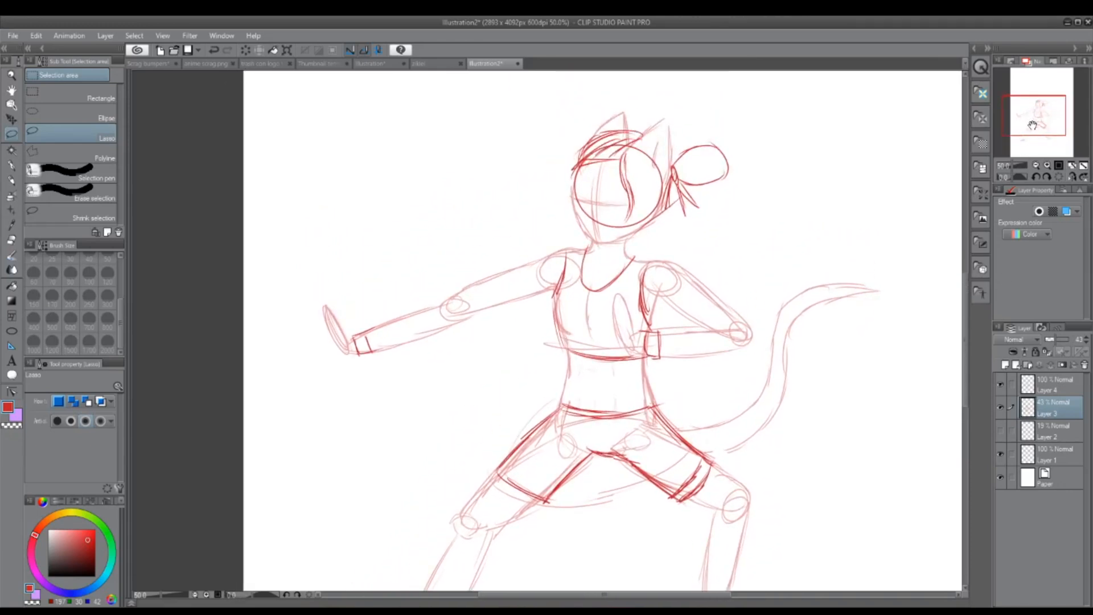
left_click(13, 239)
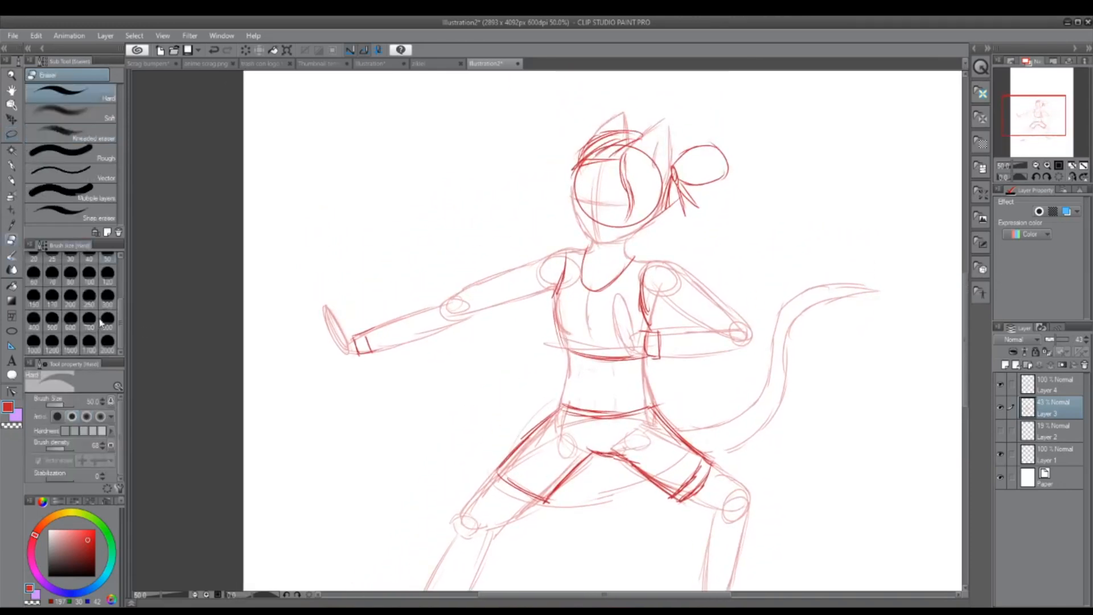
left_click(108, 272)
left_click_drag(1047, 123, 1041, 121)
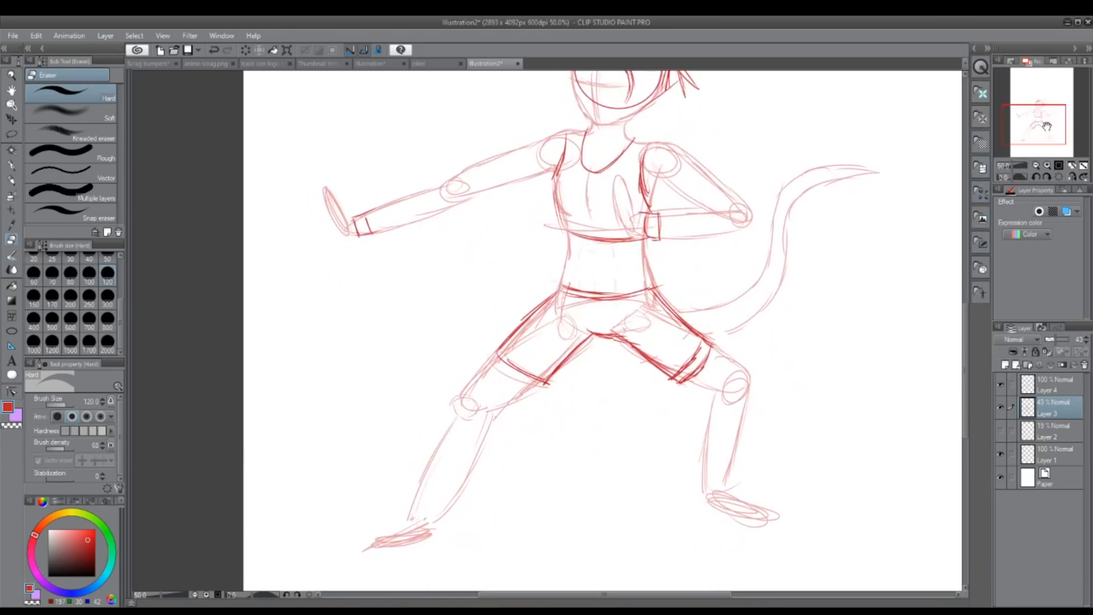
mouse_move(1046, 127)
left_mouse_down()
mouse_move(1043, 137)
mouse_move(1047, 111)
mouse_move(1050, 128)
left_mouse_up()
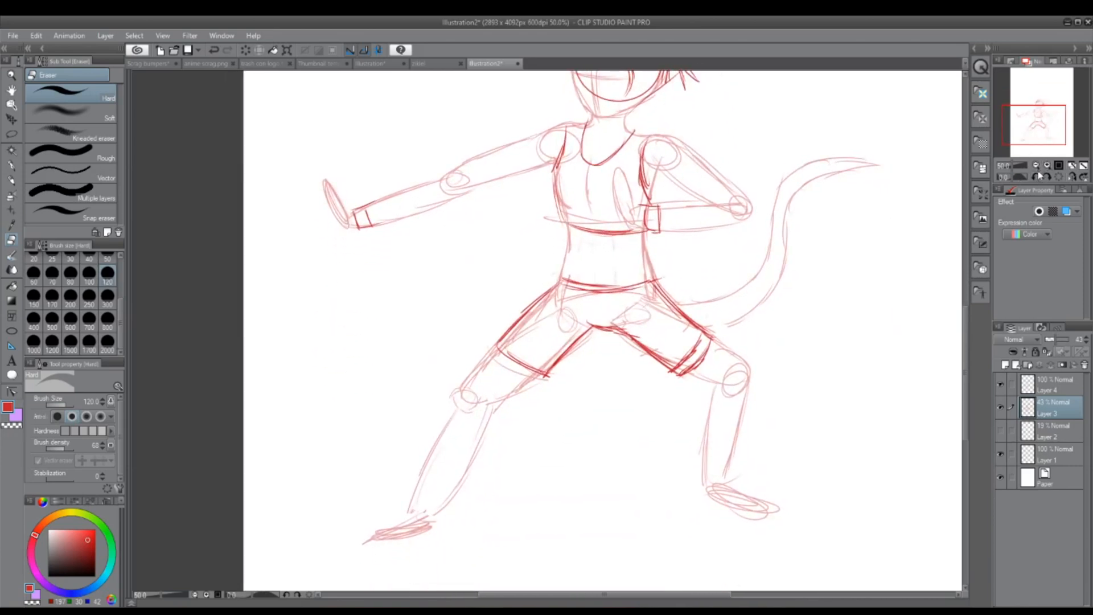
left_click_drag(1041, 127, 1042, 116)
left_click_drag(964, 276, 969, 289)
mouse_move(1039, 111)
left_mouse_down()
mouse_move(1039, 124)
mouse_move(1046, 112)
left_mouse_up()
Step: Add a new layer above Layer 4 and choose the Darker pencil for drawing the face
left_click(1028, 384)
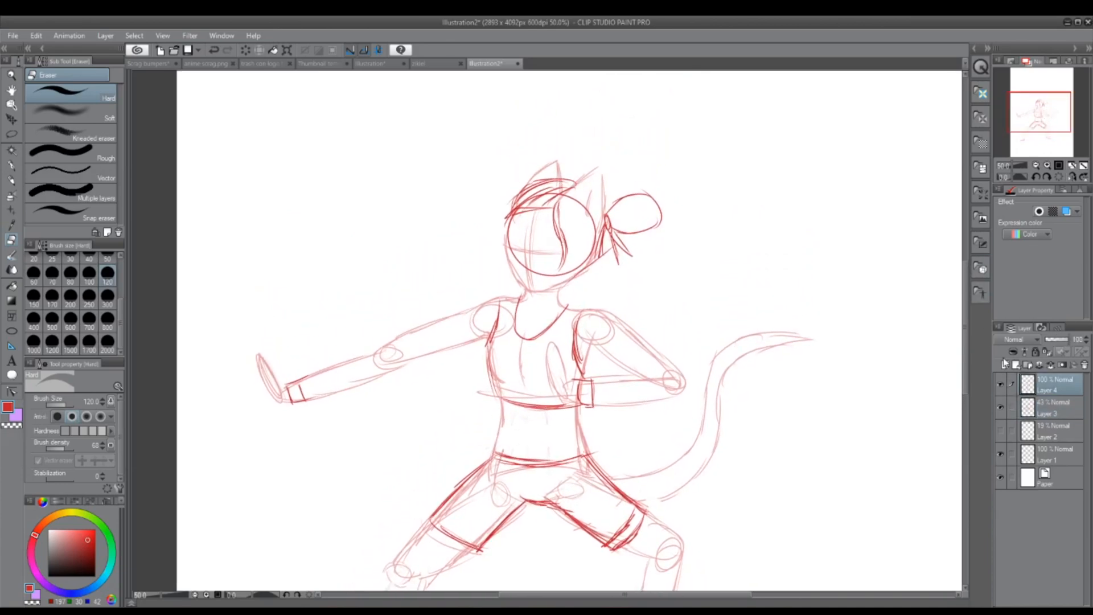
left_click(1005, 364)
scroll(420, 231, "up", 2)
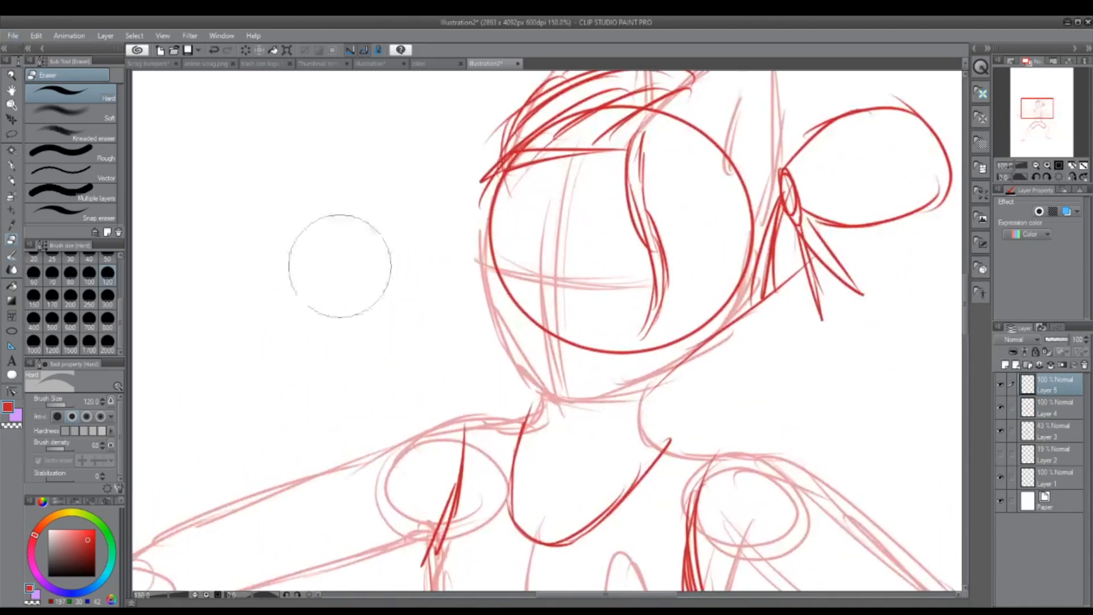
left_click(12, 179)
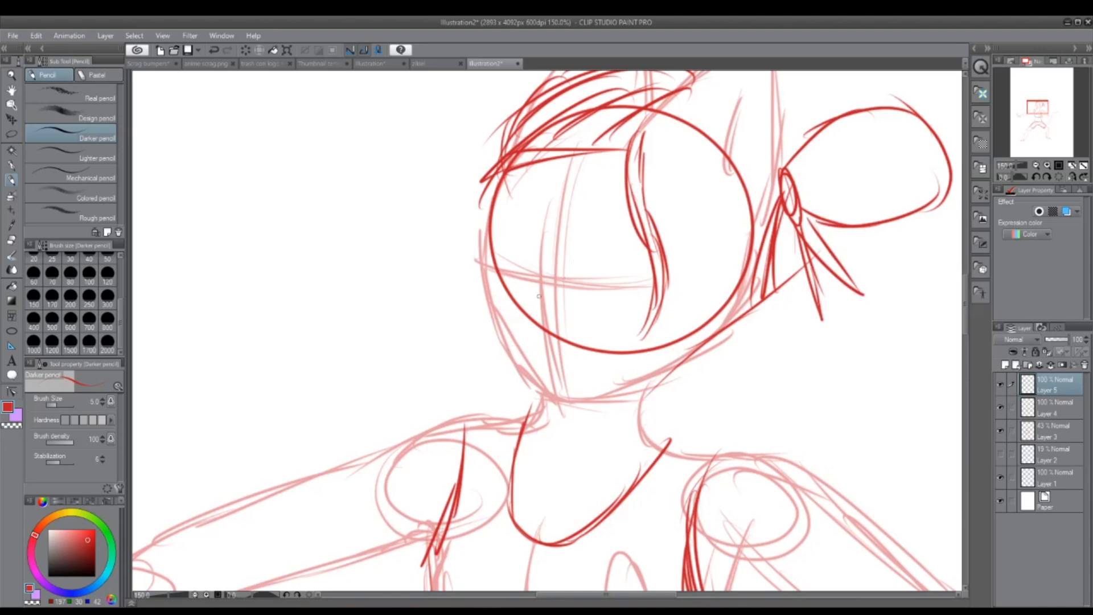
Step: Try sketching the nose and a large eye on the face, erase the attempt, and return to the Darker pencil
mouse_move(550, 261)
left_mouse_down()
mouse_move(522, 323)
mouse_move(553, 337)
left_mouse_up()
key("ctrl+z")
key("ctrl+z")
key("ctrl+z")
mouse_move(539, 277)
left_mouse_down()
mouse_move(529, 331)
mouse_move(539, 338)
left_mouse_up()
mouse_move(556, 286)
left_mouse_down()
mouse_move(579, 255)
mouse_move(671, 255)
mouse_move(612, 322)
mouse_move(643, 313)
mouse_move(670, 274)
left_mouse_up()
left_click(12, 240)
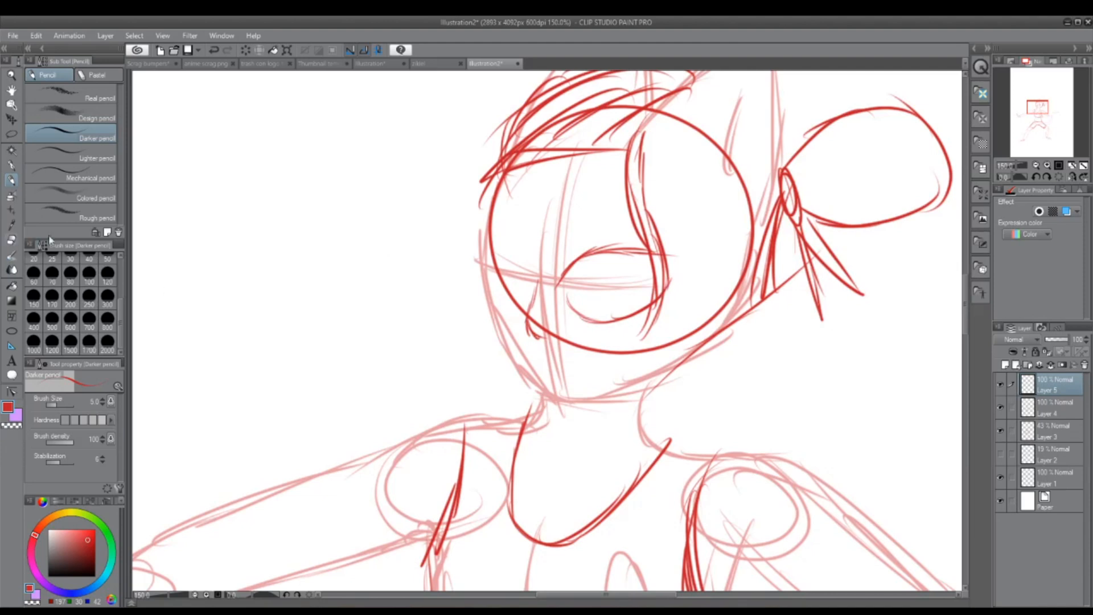
left_click_drag(569, 288, 695, 198)
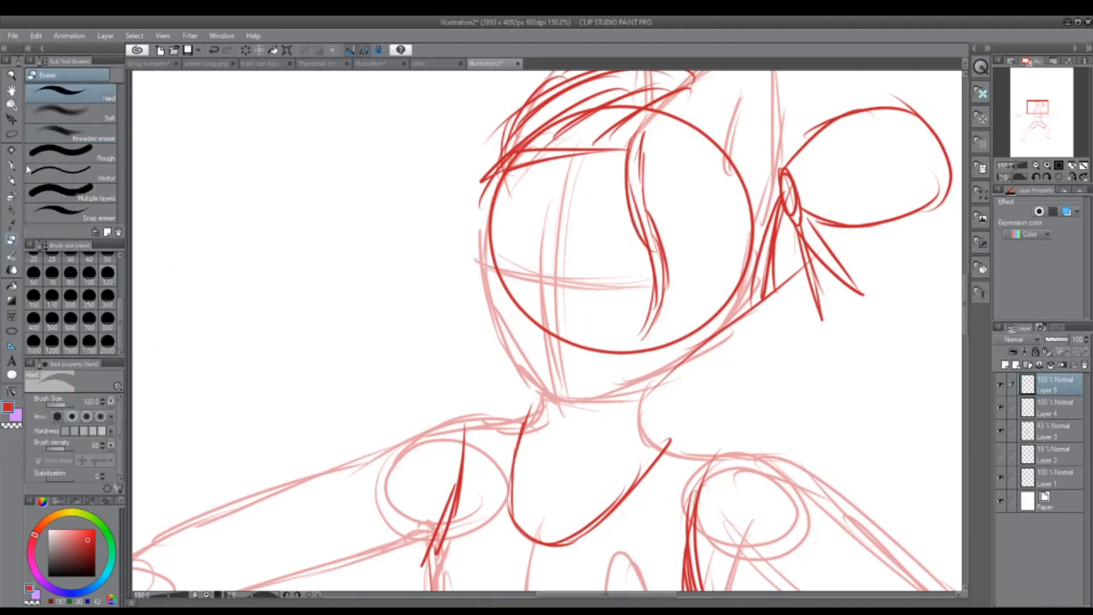
left_click(11, 196)
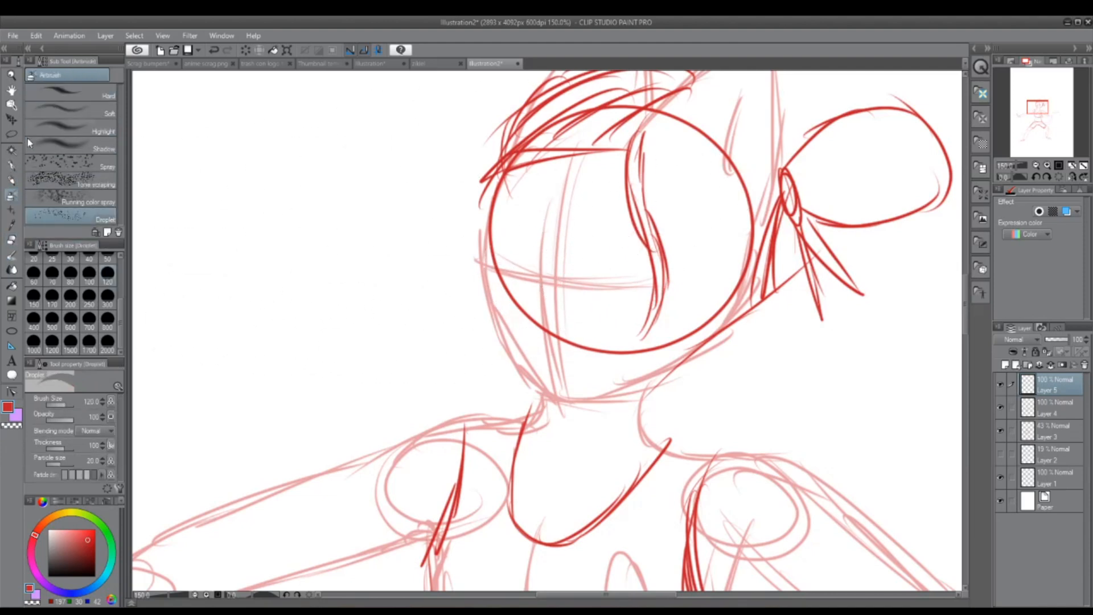
left_click(11, 180)
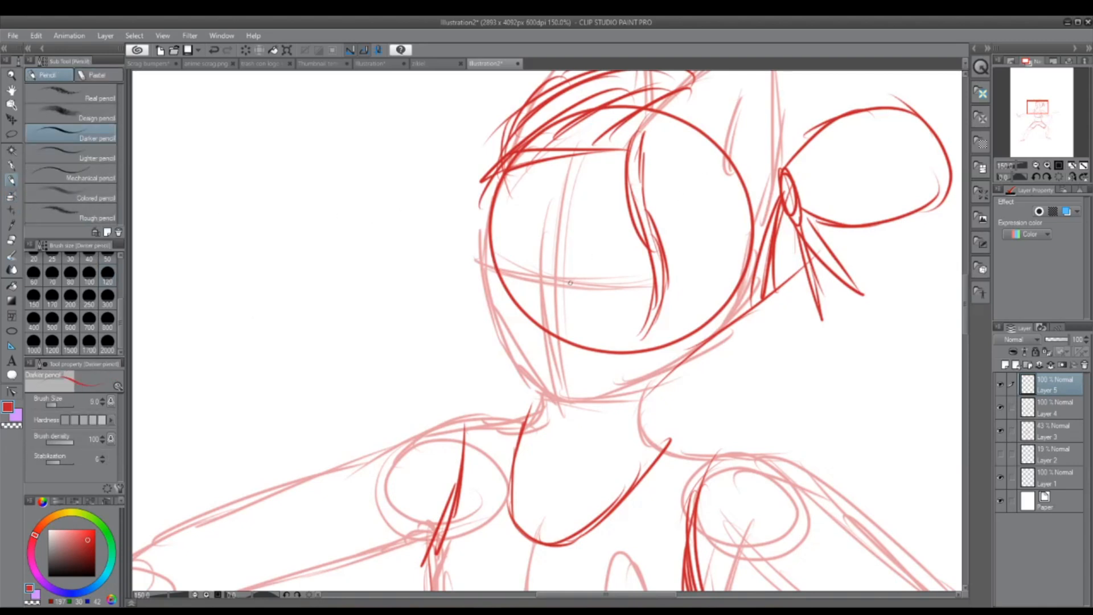
mouse_move(570, 283)
left_mouse_down()
mouse_move(586, 252)
mouse_move(604, 248)
left_mouse_up()
left_click_drag(606, 245, 655, 262)
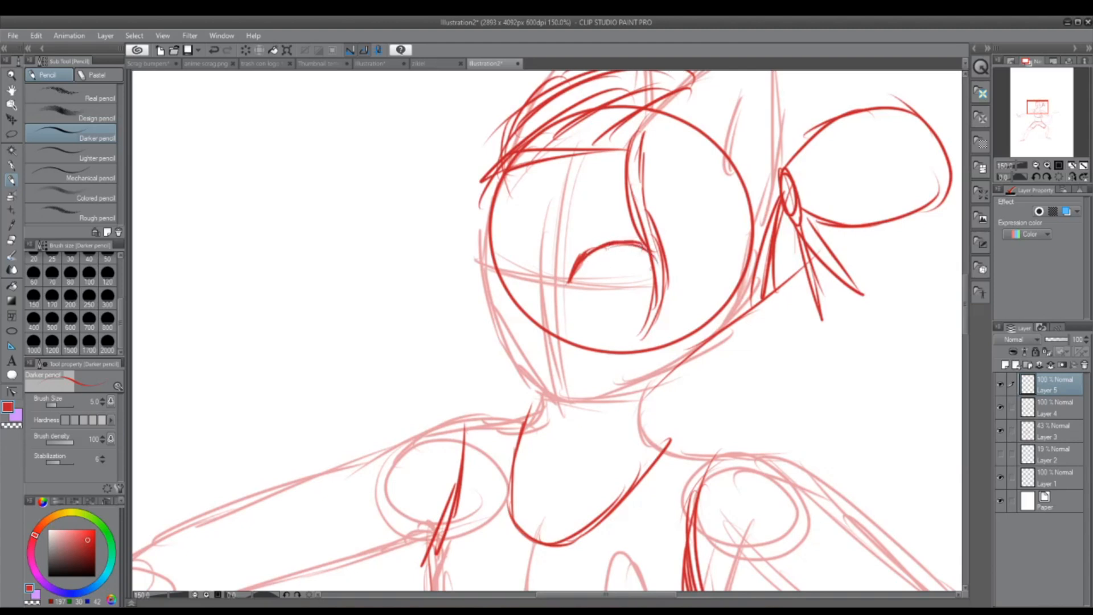
mouse_move(581, 299)
left_mouse_down()
mouse_move(598, 315)
mouse_move(635, 314)
mouse_move(672, 279)
left_mouse_up()
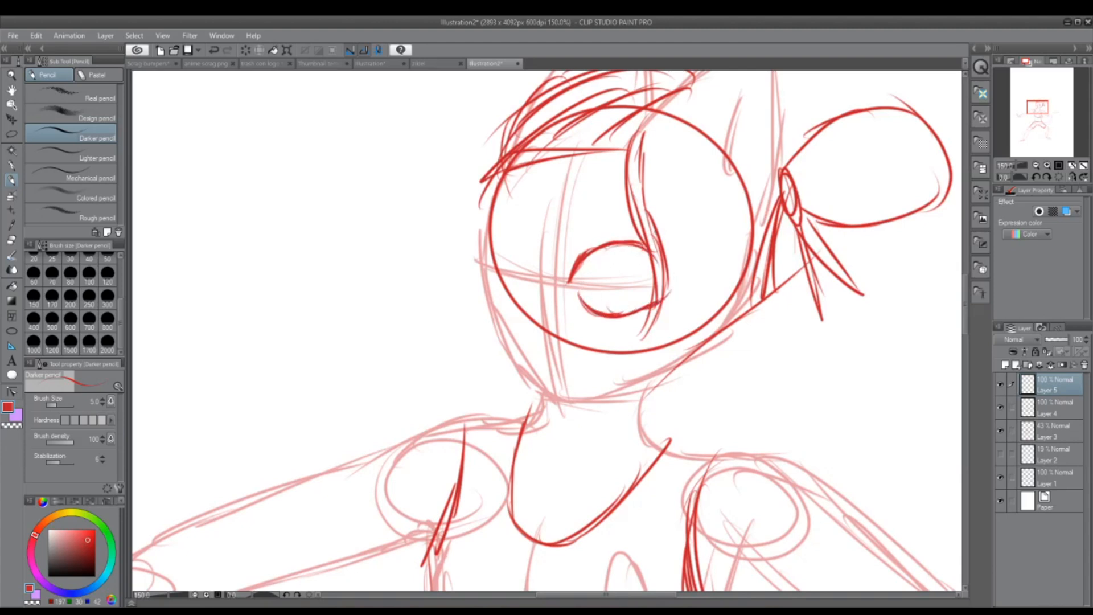
key("ctrl+z")
key("ctrl+z")
key("ctrl+z")
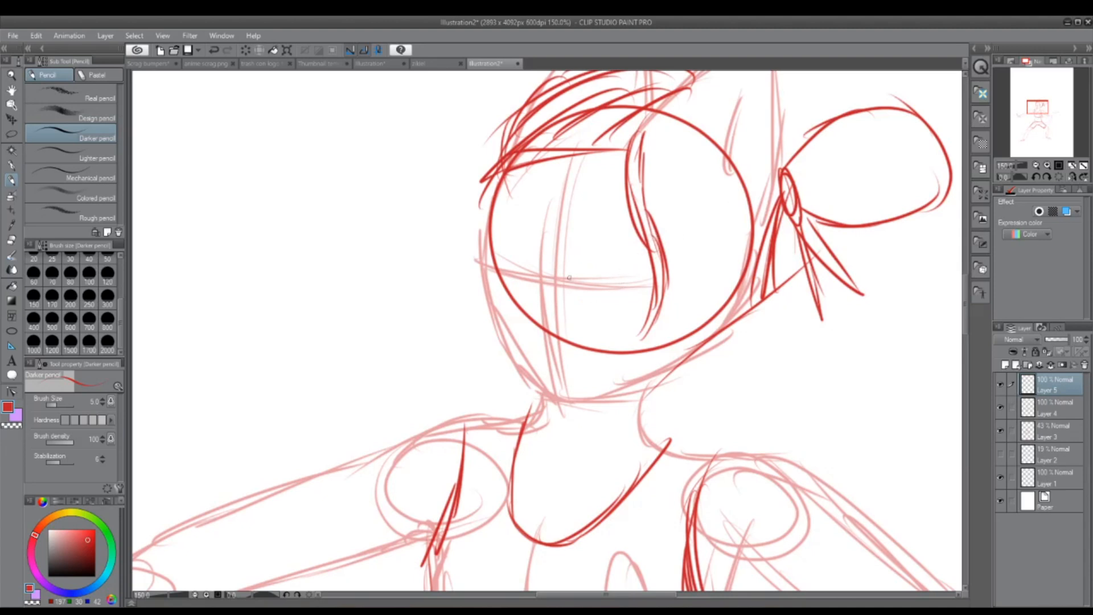
Step: Sketch the near eye with a slanted angry brow, narrow lids and an iris with pupil, and start the far brow
left_click_drag(566, 281, 588, 259)
left_click_drag(561, 265, 635, 236)
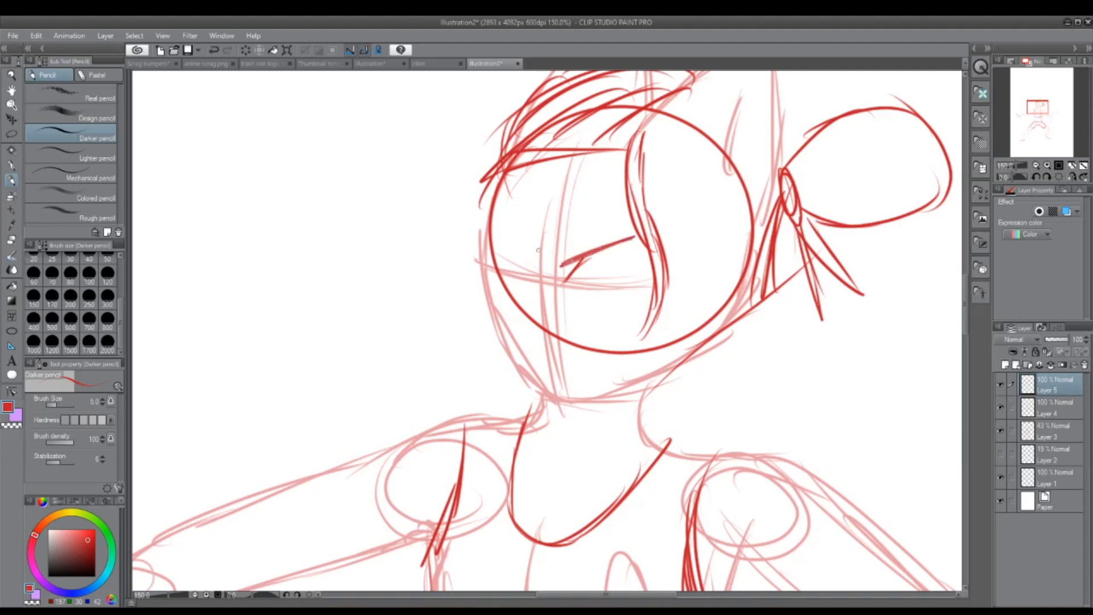
mouse_move(524, 263)
left_mouse_down()
mouse_move(494, 243)
mouse_move(525, 263)
mouse_move(661, 254)
left_mouse_up()
mouse_move(576, 284)
left_mouse_down()
mouse_move(610, 306)
mouse_move(673, 282)
left_mouse_up()
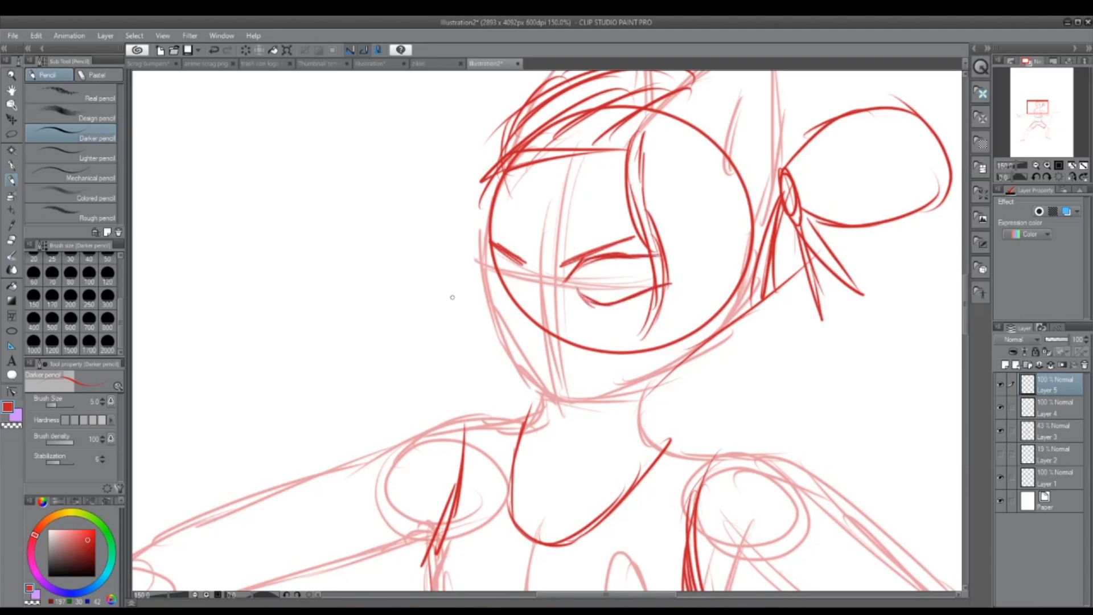
mouse_move(582, 267)
left_mouse_down()
mouse_move(583, 291)
mouse_move(596, 295)
mouse_move(599, 260)
mouse_move(604, 279)
mouse_move(619, 259)
left_mouse_up()
mouse_move(602, 301)
left_mouse_down()
mouse_move(627, 284)
mouse_move(622, 259)
left_mouse_up()
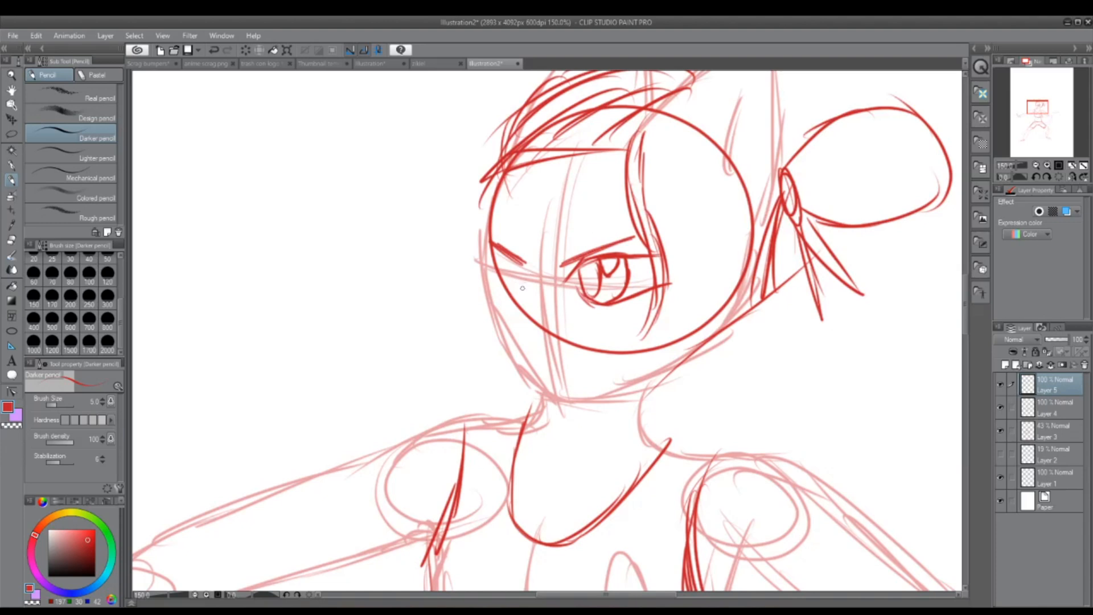
mouse_move(528, 296)
left_mouse_down()
mouse_move(521, 260)
mouse_move(483, 257)
mouse_move(502, 295)
mouse_move(484, 265)
mouse_move(492, 277)
left_mouse_up()
key("ctrl+z")
key("ctrl+z")
key("ctrl+z")
key("ctrl+z")
key("ctrl+z")
key("ctrl+z")
mouse_move(529, 285)
left_mouse_down()
mouse_move(510, 258)
mouse_move(479, 253)
mouse_move(506, 295)
mouse_move(483, 271)
left_mouse_up()
key("ctrl+z")
key("ctrl+z")
key("ctrl+z")
key("ctrl+z")
Step: Mirror the canvas view, try a far eye and undo it, and erase the far eyebrow
left_click(1076, 179)
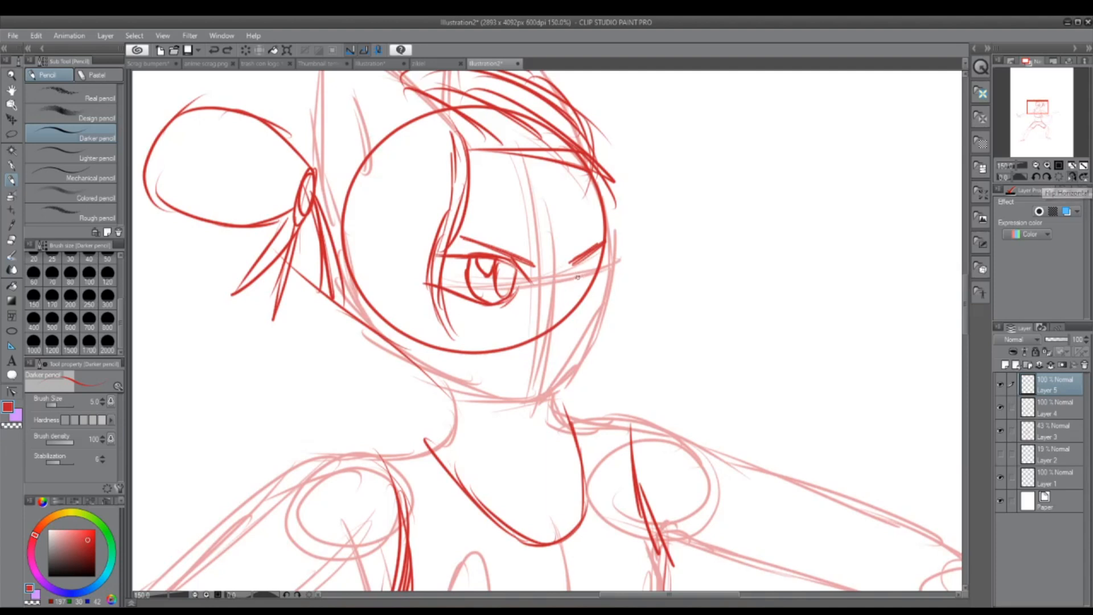
mouse_move(575, 279)
left_mouse_down()
mouse_move(615, 253)
mouse_move(591, 289)
mouse_move(617, 260)
left_mouse_up()
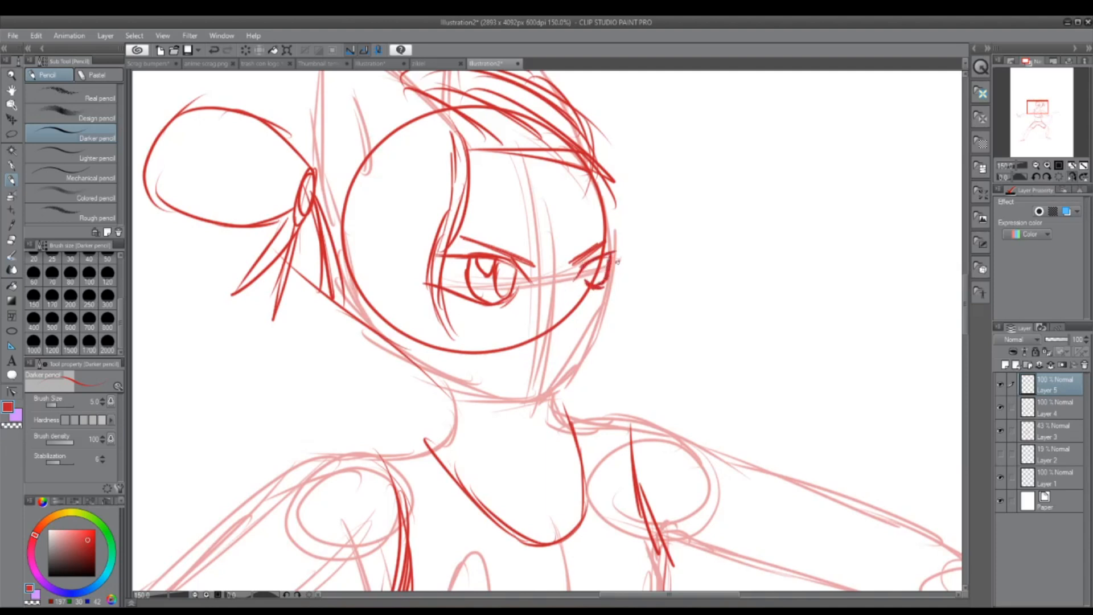
key("ctrl+z")
key("ctrl+z")
key("e")
mouse_move(606, 250)
left_mouse_down()
mouse_move(598, 245)
mouse_move(590, 264)
left_mouse_up()
key("p")
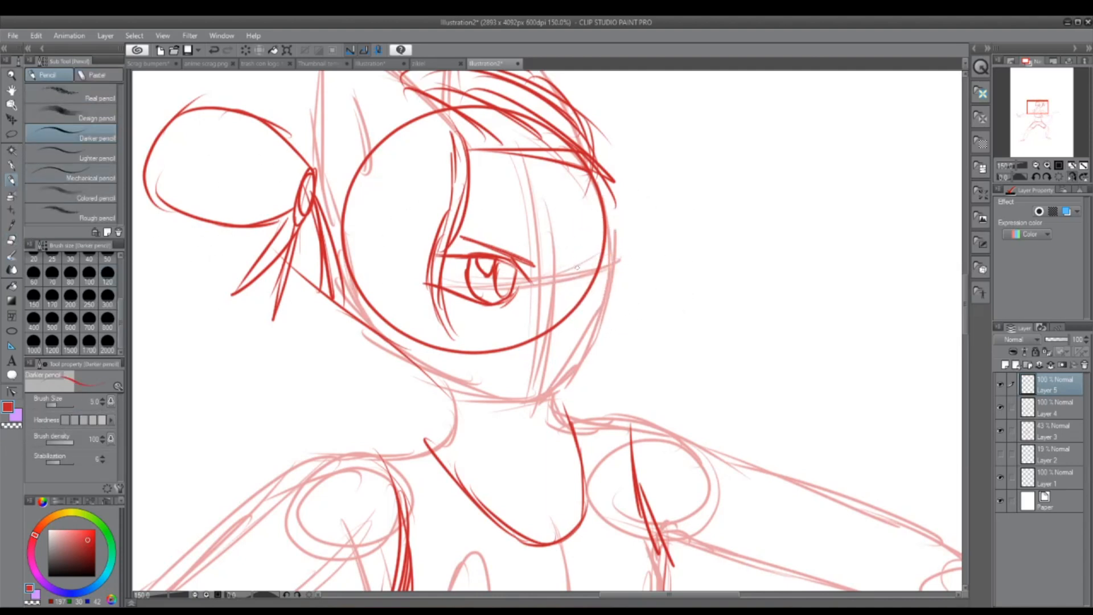
Step: Sketch the nose, the far slanted brow and the outline of the far eye, and flip the canvas view back
mouse_move(549, 278)
left_mouse_down()
mouse_move(560, 318)
mouse_move(530, 337)
left_mouse_up()
mouse_move(567, 275)
left_mouse_down()
mouse_move(585, 257)
mouse_move(615, 255)
mouse_move(601, 239)
mouse_move(615, 232)
left_mouse_up()
mouse_move(573, 276)
left_mouse_down()
mouse_move(584, 293)
mouse_move(606, 255)
left_mouse_up()
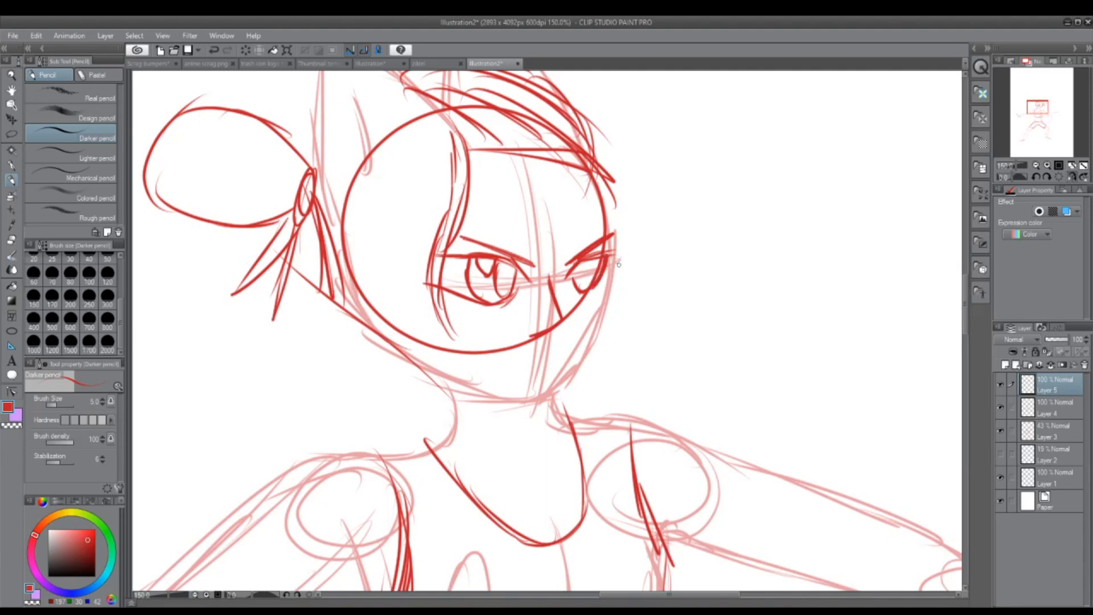
key("ctrl+z")
key("ctrl+z")
left_click_drag(581, 291, 608, 287)
mouse_move(613, 275)
left_mouse_down()
mouse_move(604, 284)
mouse_move(616, 260)
left_mouse_up()
left_click(1072, 167)
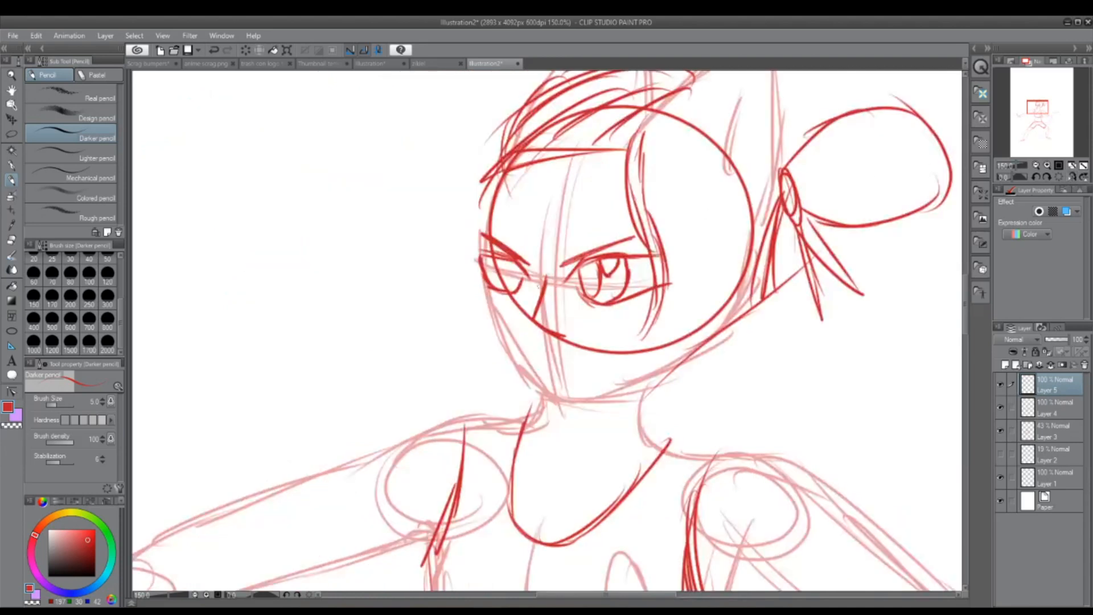
mouse_move(488, 257)
left_mouse_down()
mouse_move(497, 286)
mouse_move(504, 261)
left_mouse_up()
key("ctrl+z")
key("ctrl+z")
key("ctrl+z")
key("ctrl+z")
key("ctrl+z")
left_click_drag(486, 263, 494, 277)
key("ctrl+z")
key("ctrl+z")
Step: Lasso the far eye and brow, reshape them inward with Free Transform to fit the face outline, and return to the Darker pencil
left_click(12, 136)
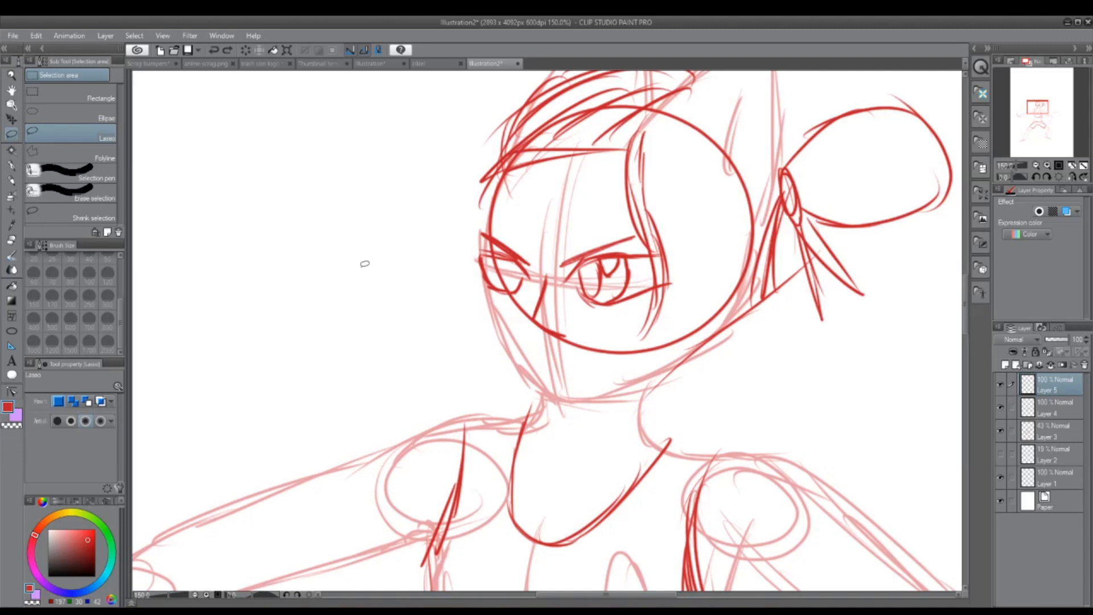
mouse_move(527, 293)
left_mouse_down()
mouse_move(546, 225)
mouse_move(534, 284)
left_mouse_up()
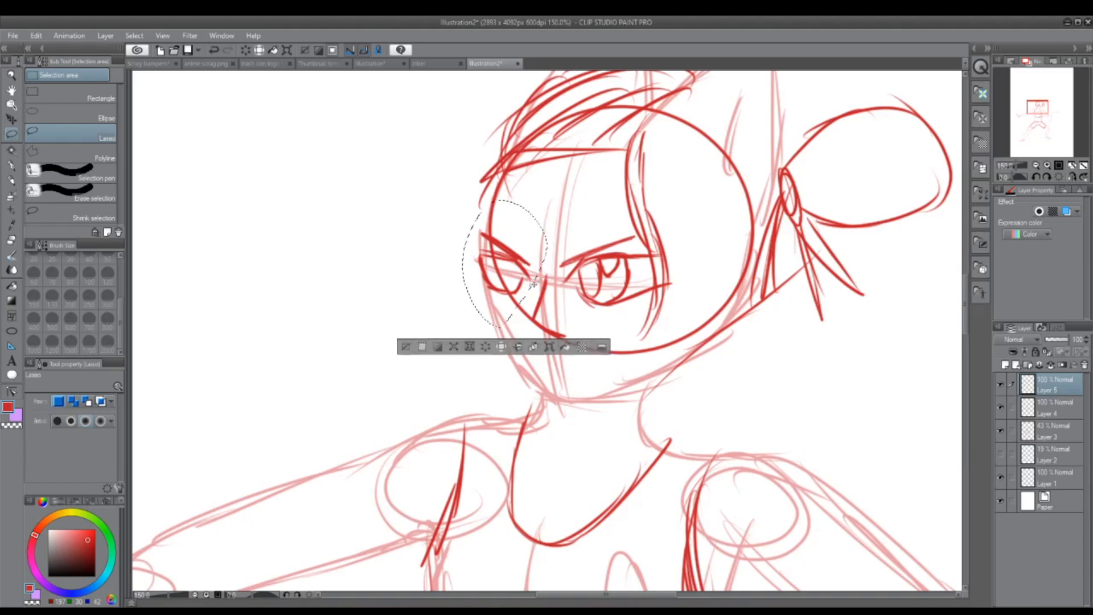
left_click(36, 35)
mouse_move(69, 35)
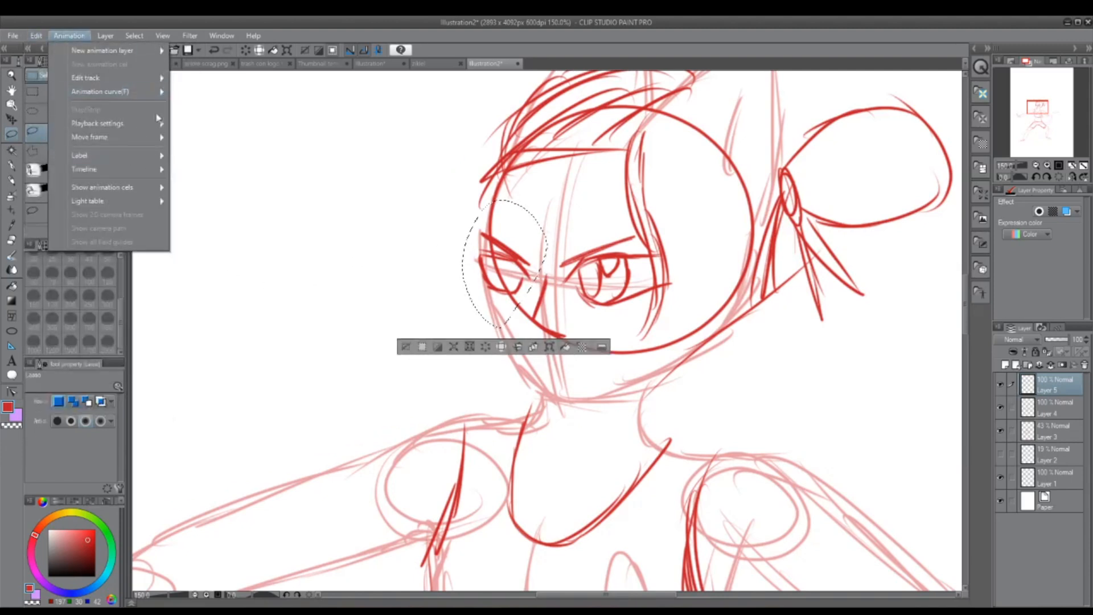
mouse_move(36, 35)
mouse_move(137, 284)
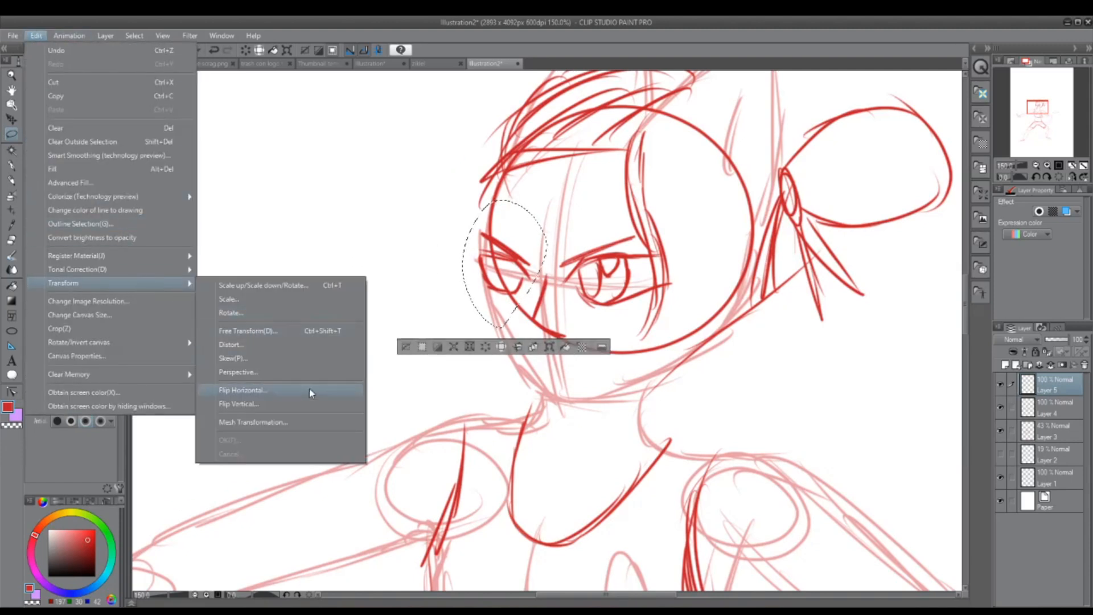
left_click(307, 332)
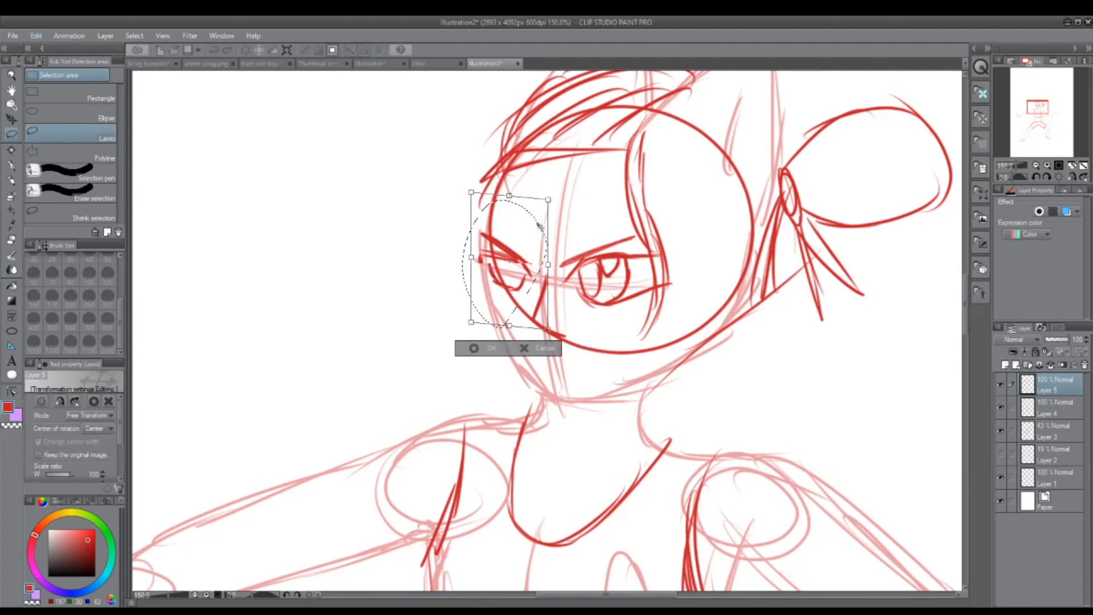
left_click_drag(526, 292, 519, 303)
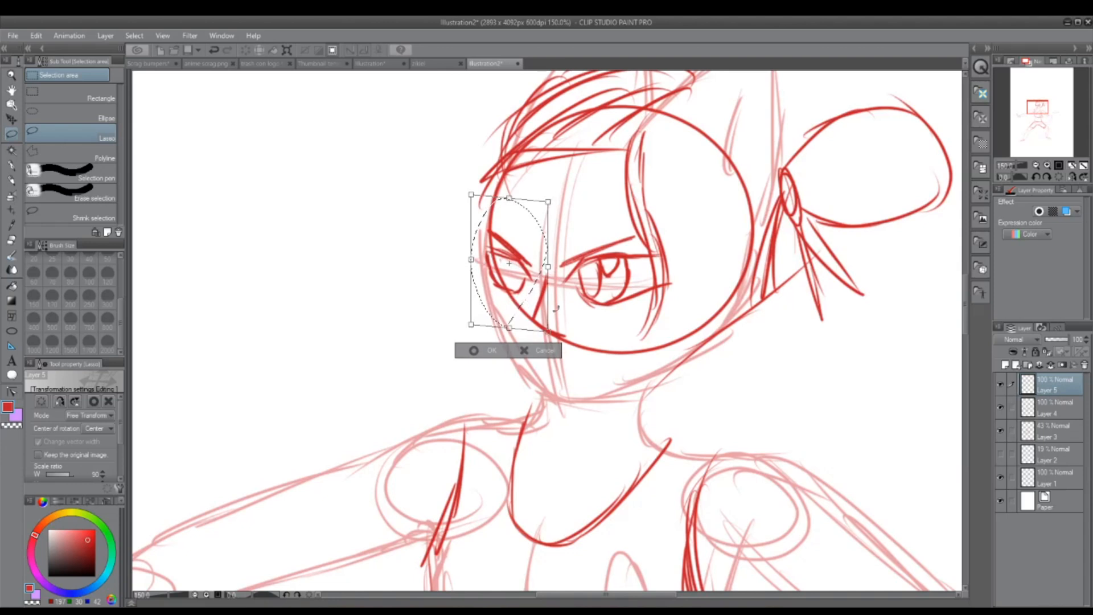
left_click(494, 350)
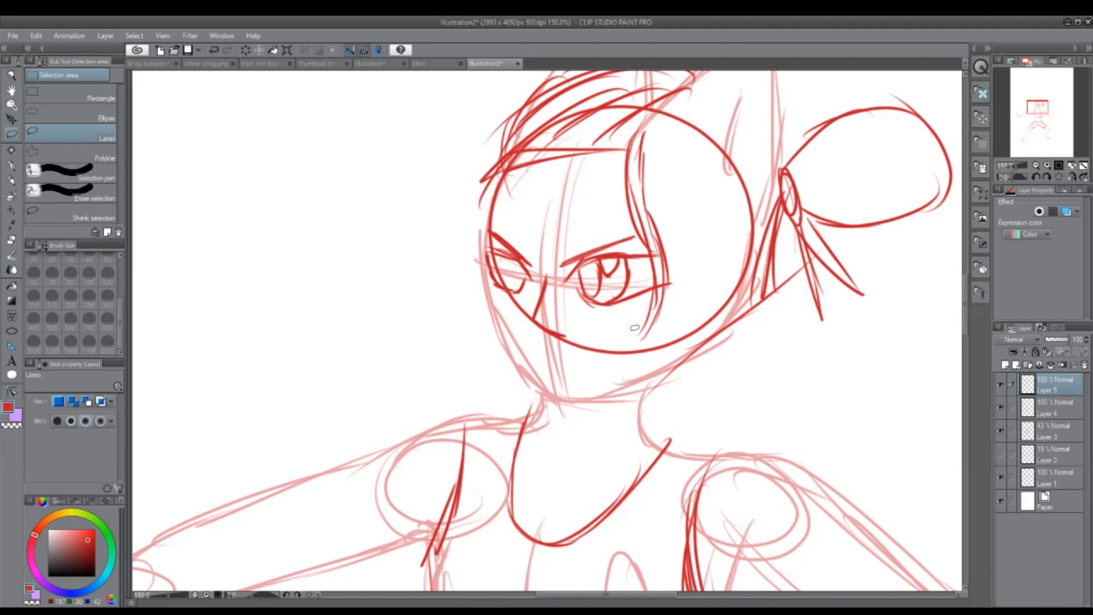
left_click(11, 181)
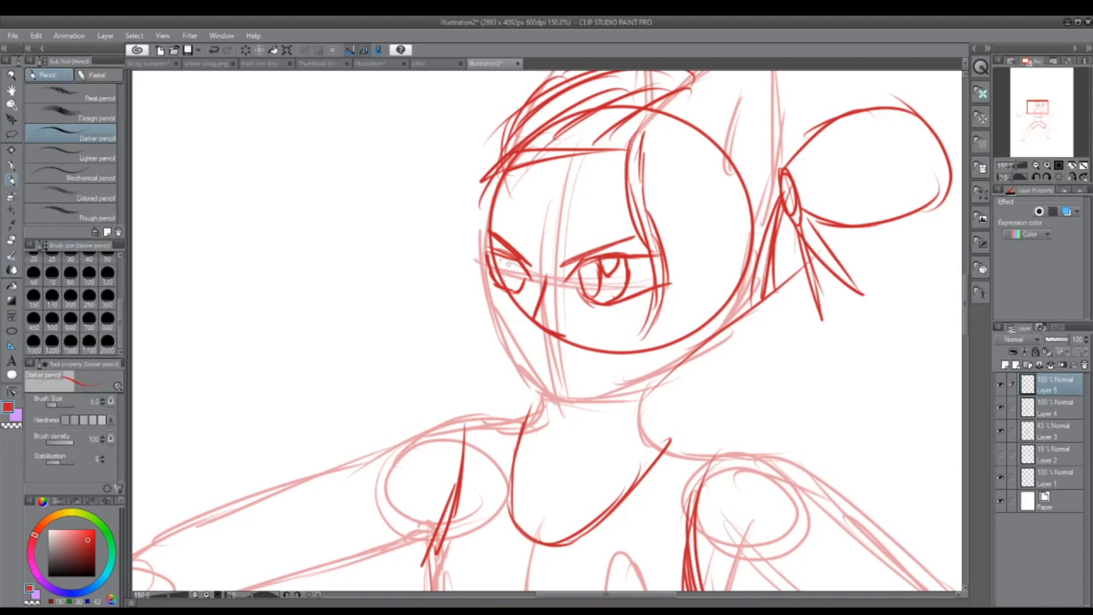
left_click_drag(492, 264, 506, 282)
key("ctrl+z")
key("ctrl+z")
key("ctrl+z")
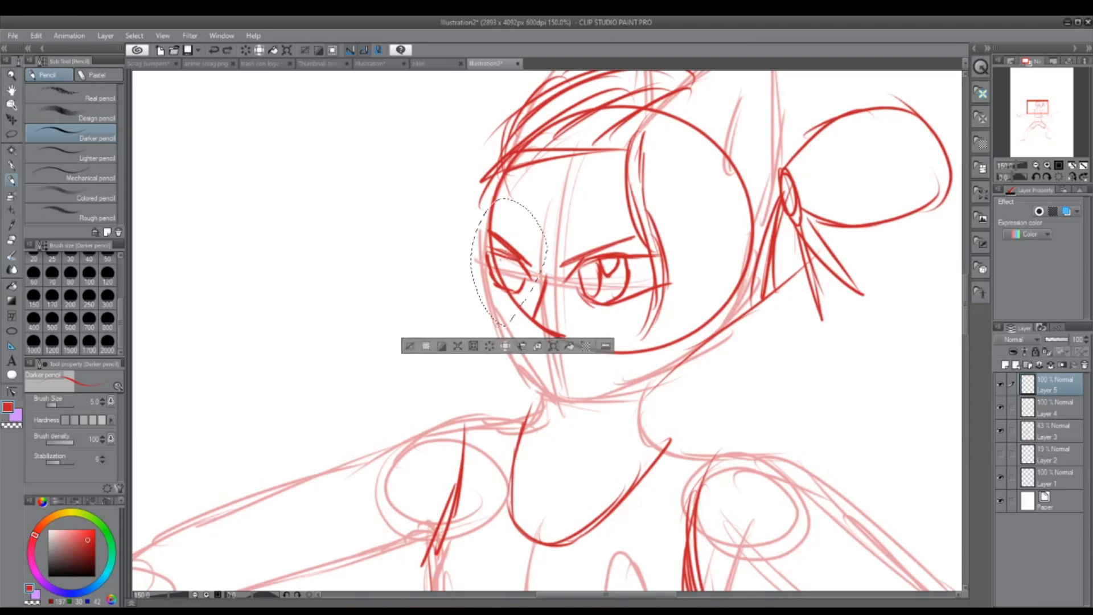
left_click(410, 345)
mouse_move(497, 253)
left_mouse_down()
mouse_move(500, 285)
mouse_move(516, 288)
mouse_move(501, 285)
left_mouse_up()
key("ctrl+z")
key("ctrl+z")
mouse_move(507, 255)
left_mouse_down()
mouse_move(504, 282)
mouse_move(514, 261)
left_mouse_up()
key("ctrl+z")
key("ctrl+z")
key("ctrl+z")
key("ctrl+z")
key("ctrl+z")
key("ctrl+z")
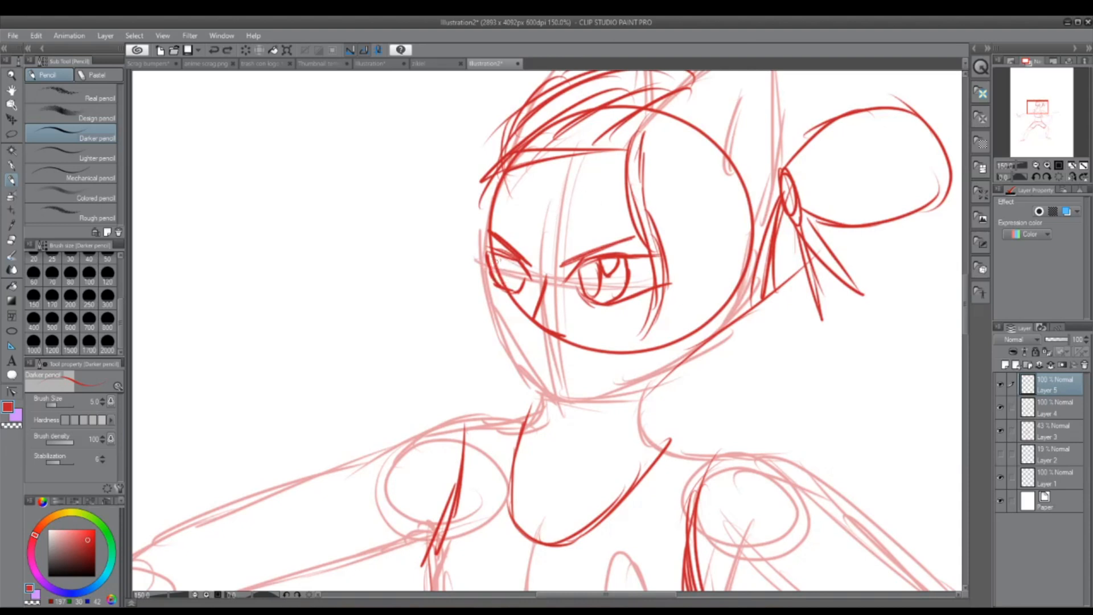
Step: Draw the iris and pupil inside the far eye
left_click_drag(492, 252, 500, 282)
left_click_drag(505, 268, 501, 285)
mouse_move(504, 251)
left_mouse_down()
mouse_move(500, 277)
mouse_move(515, 261)
mouse_move(504, 291)
left_mouse_up()
Step: On Layer 4, sketch a curved hairline along the side of the head with short strands crossing it
left_click_drag(1033, 108, 1041, 105)
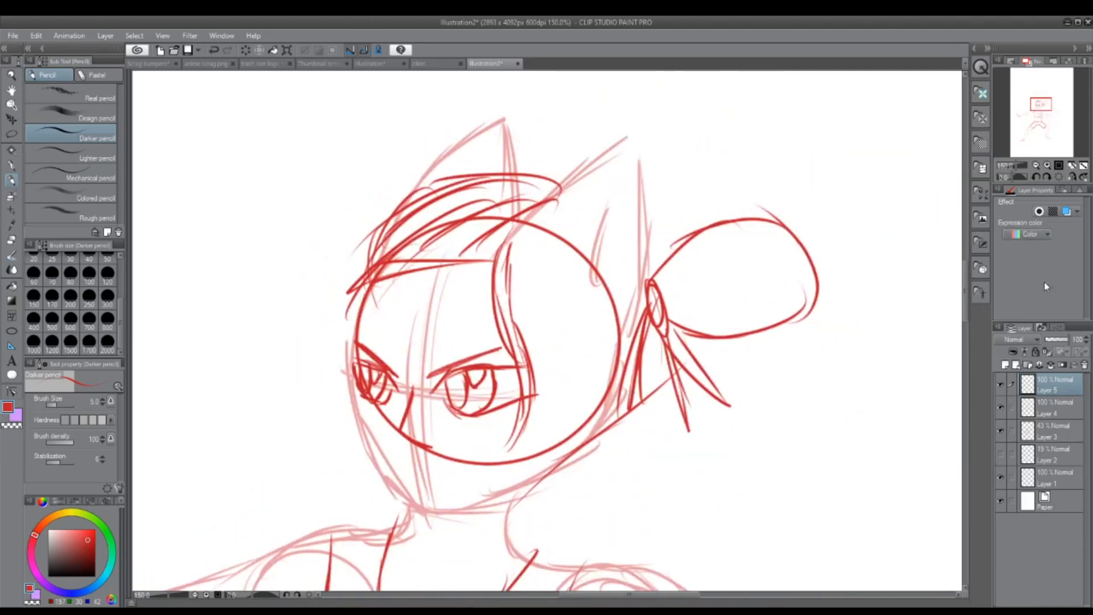
left_click(1066, 403)
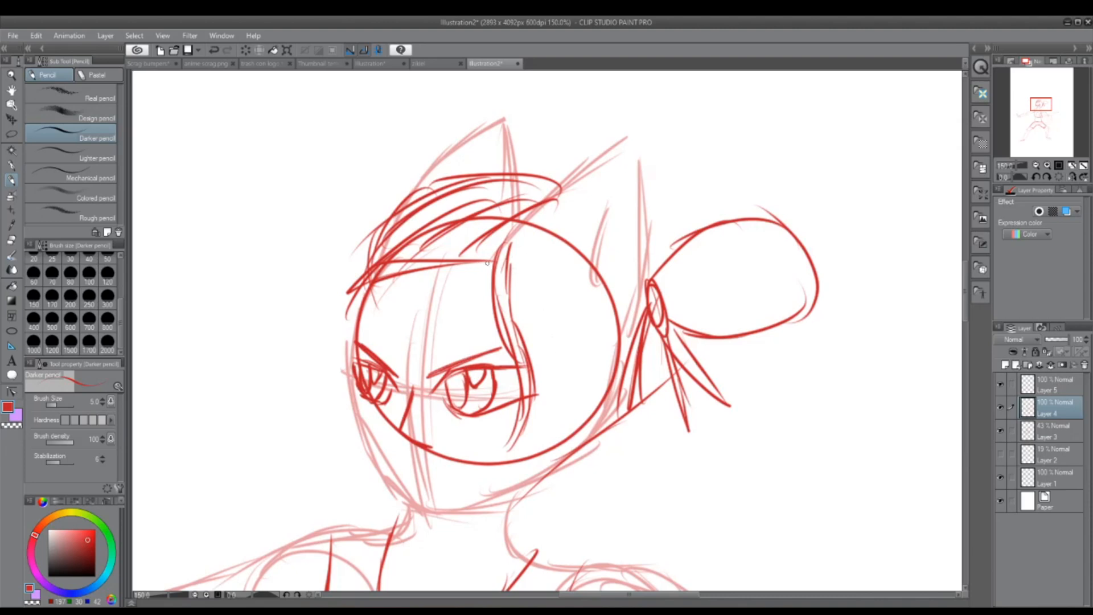
mouse_move(512, 261)
left_mouse_down()
mouse_move(602, 263)
mouse_move(633, 350)
left_mouse_up()
left_click_drag(538, 286, 581, 261)
mouse_move(546, 292)
left_mouse_down()
mouse_move(602, 262)
mouse_move(621, 275)
left_mouse_up()
mouse_move(575, 307)
left_mouse_down()
mouse_move(632, 286)
mouse_move(637, 298)
left_mouse_up()
mouse_move(607, 327)
left_mouse_down()
mouse_move(632, 318)
mouse_move(635, 335)
left_mouse_up()
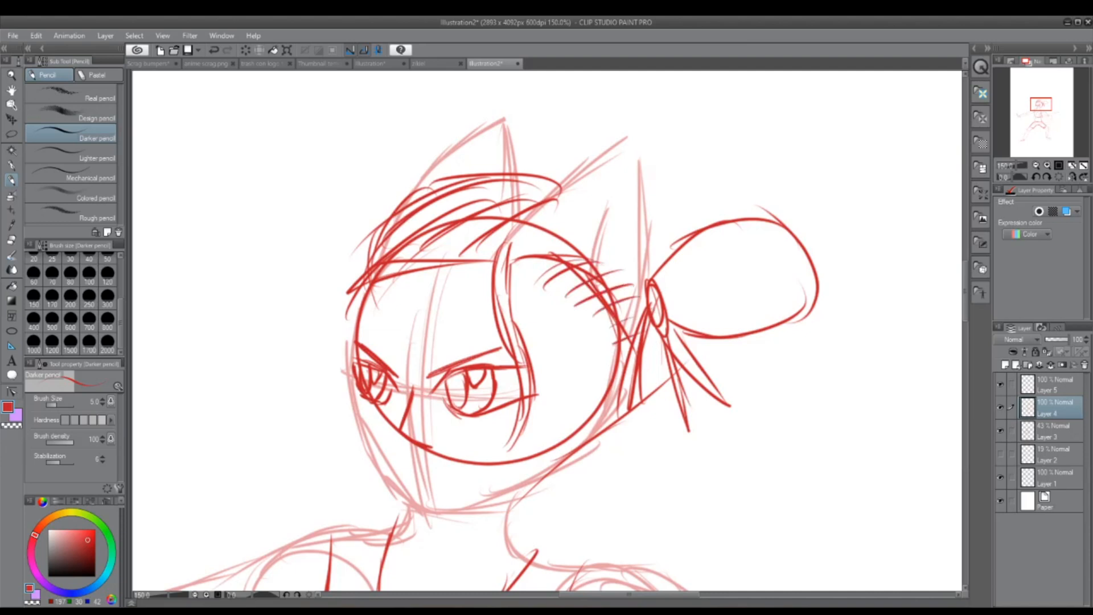
Step: Draw the crown outline from the hair tie over the head and add swept-back strands across the side and front hair
mouse_move(650, 288)
left_mouse_down()
mouse_move(545, 185)
mouse_move(504, 177)
left_mouse_up()
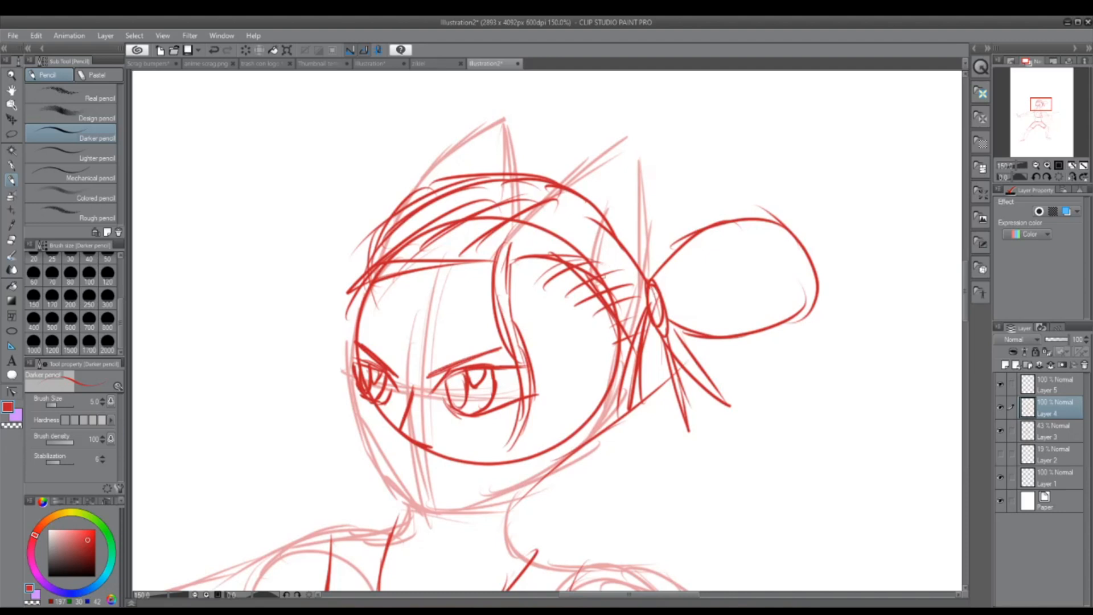
left_click_drag(515, 263, 609, 265)
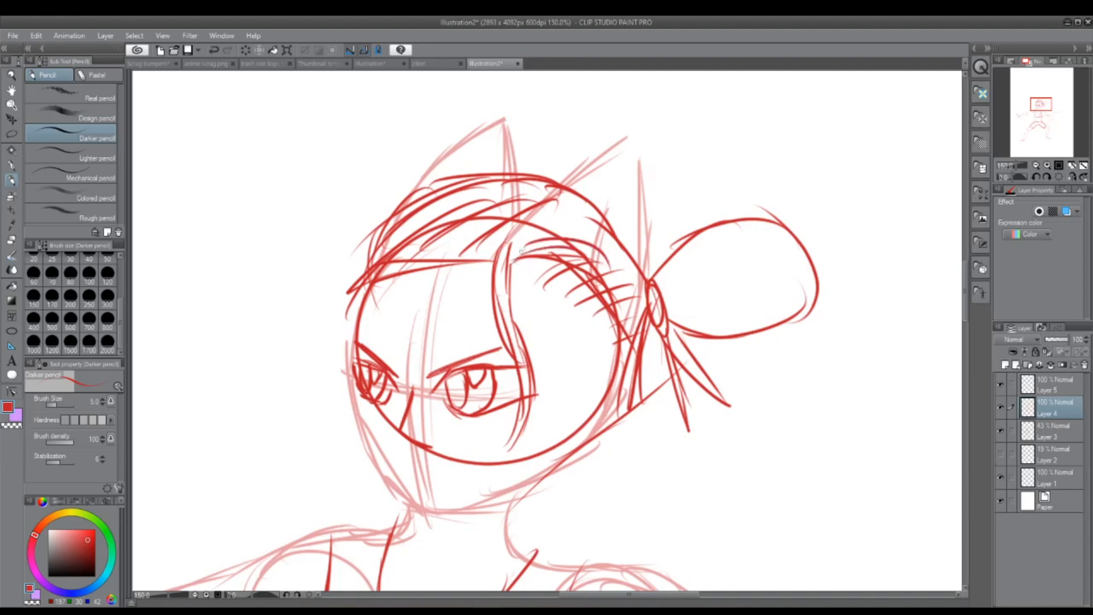
left_click_drag(501, 234, 609, 250)
left_click_drag(402, 260, 526, 219)
left_click_drag(433, 219, 339, 317)
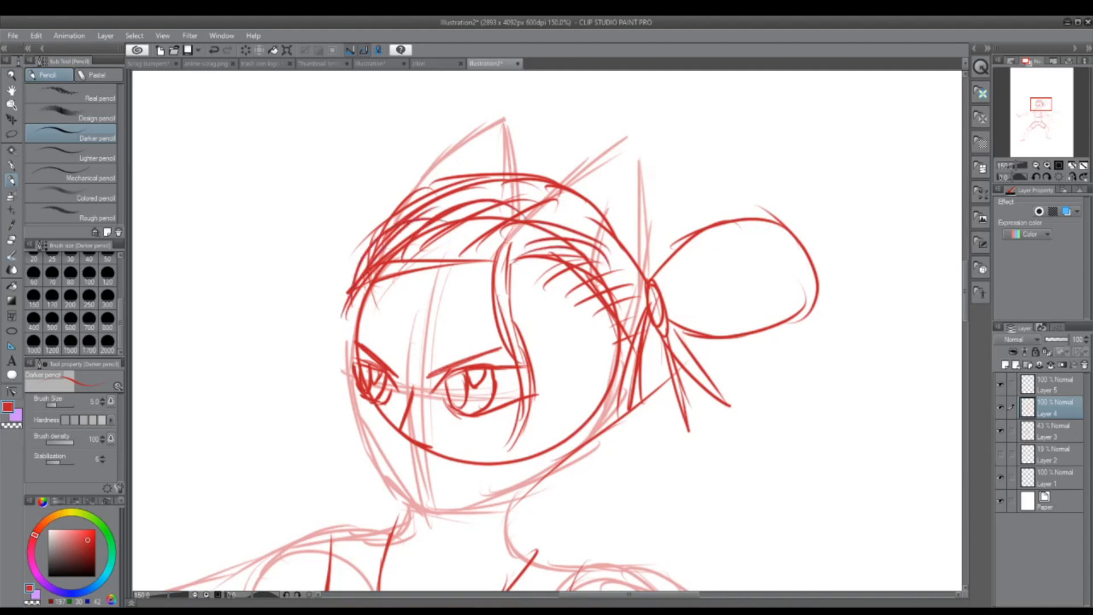
left_click_drag(451, 198, 355, 281)
Step: Add two curved strand lines inside the tied-back bun and reinforce the outline over the crown
left_click_drag(668, 294, 796, 243)
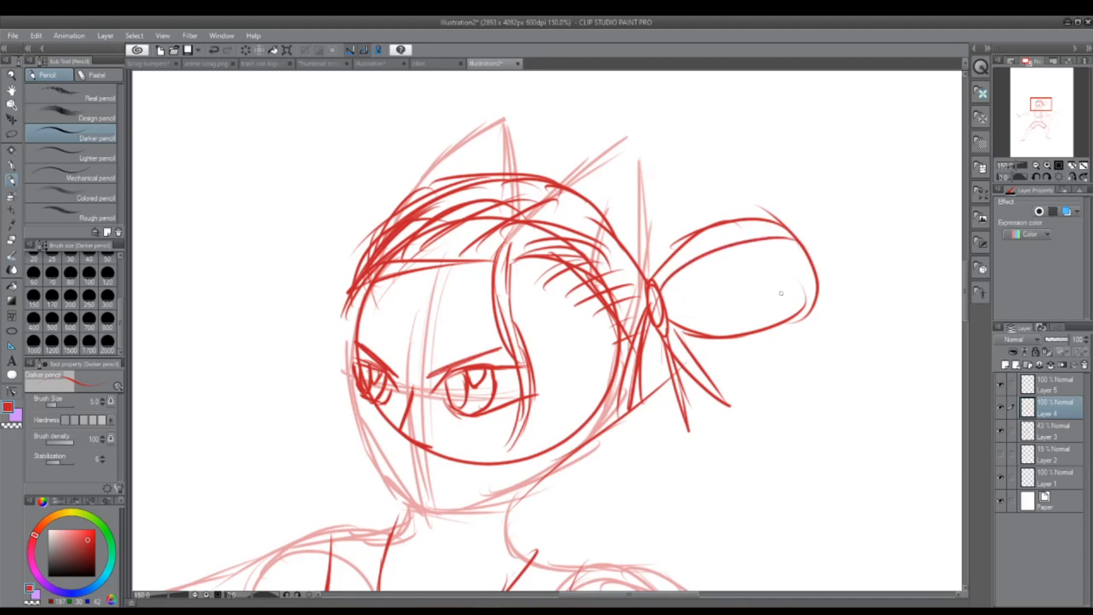
left_click_drag(666, 301, 822, 308)
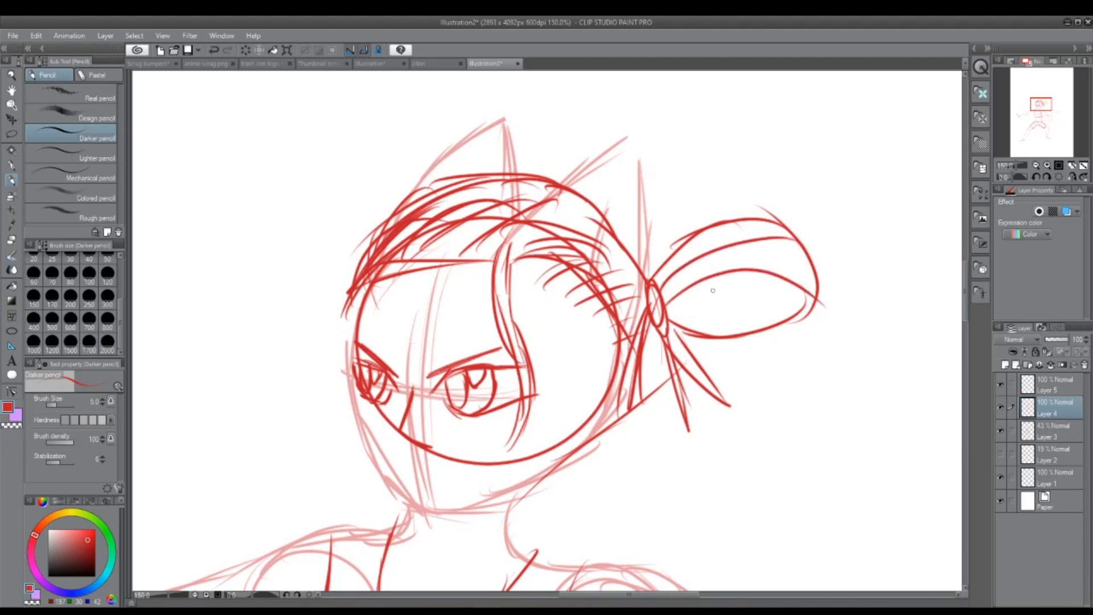
mouse_move(646, 279)
left_mouse_down()
mouse_move(587, 206)
mouse_move(486, 182)
mouse_move(406, 212)
mouse_move(367, 265)
left_mouse_up()
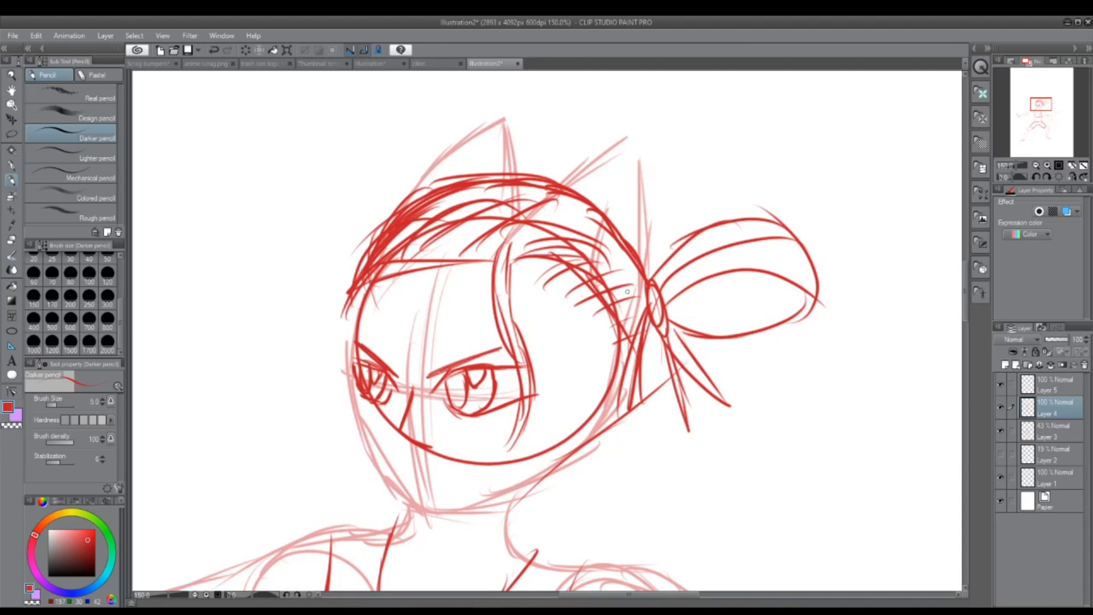
Step: On Layer 5, sketch a short, nearly straight mouth line below the nose
left_click(1041, 380)
left_click_drag(1034, 107, 1033, 110)
left_click_drag(466, 418, 516, 410)
key("ctrl+z")
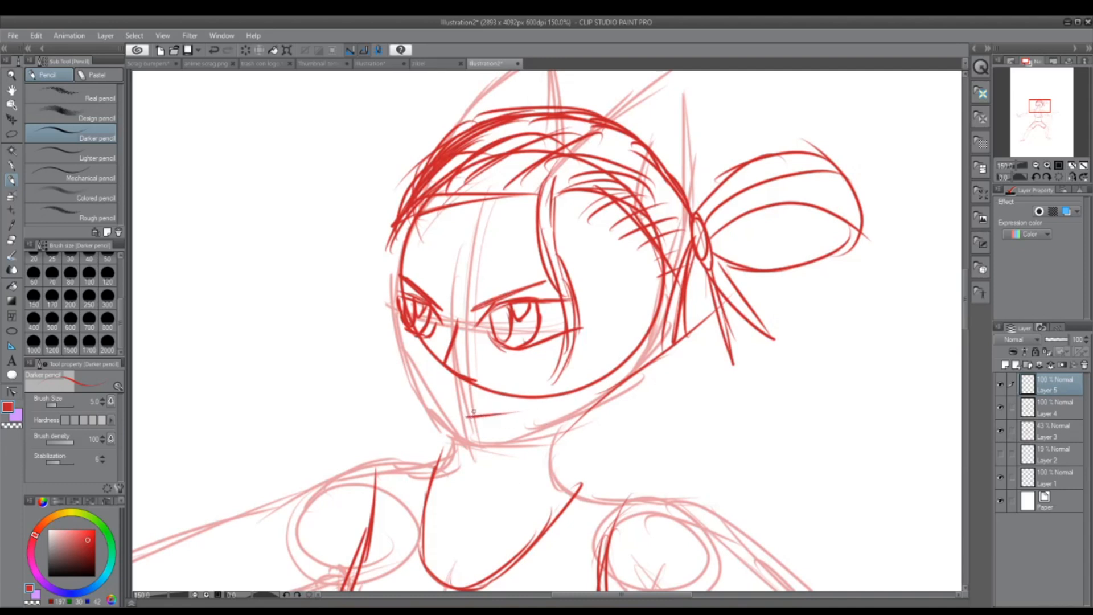
key("ctrl+z")
left_click_drag(480, 421, 489, 420)
Step: Raise the opacity of Layer 3 to 100% and check the whole figure
left_click(1050, 438)
left_click_drag(1060, 340, 1081, 343)
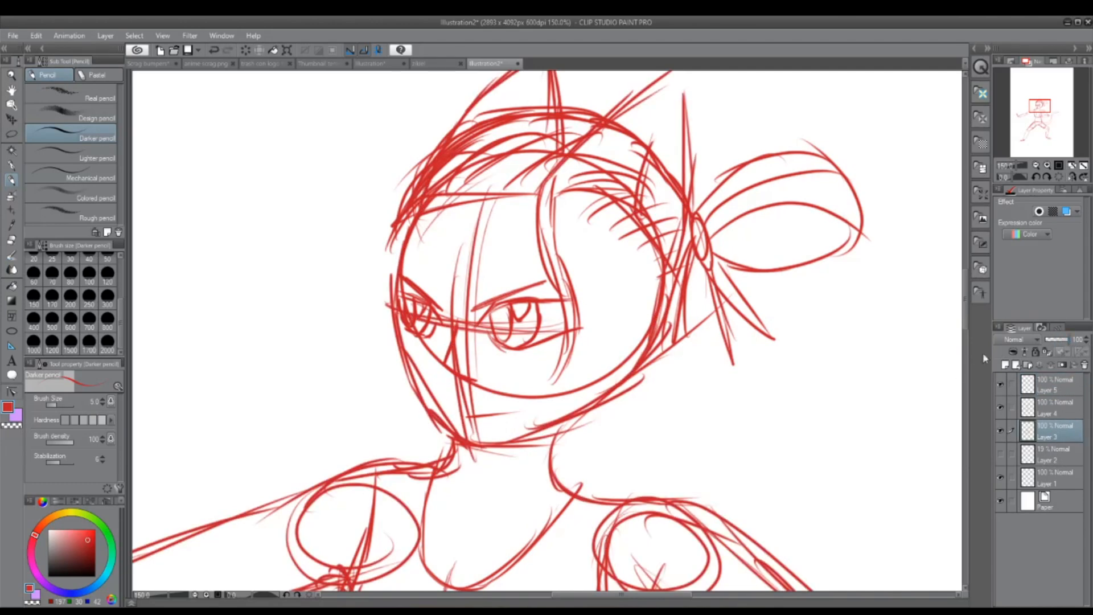
scroll(810, 414, "down", 3)
mouse_move(1015, 113)
left_mouse_down()
mouse_move(1031, 134)
mouse_move(1025, 124)
left_mouse_up()
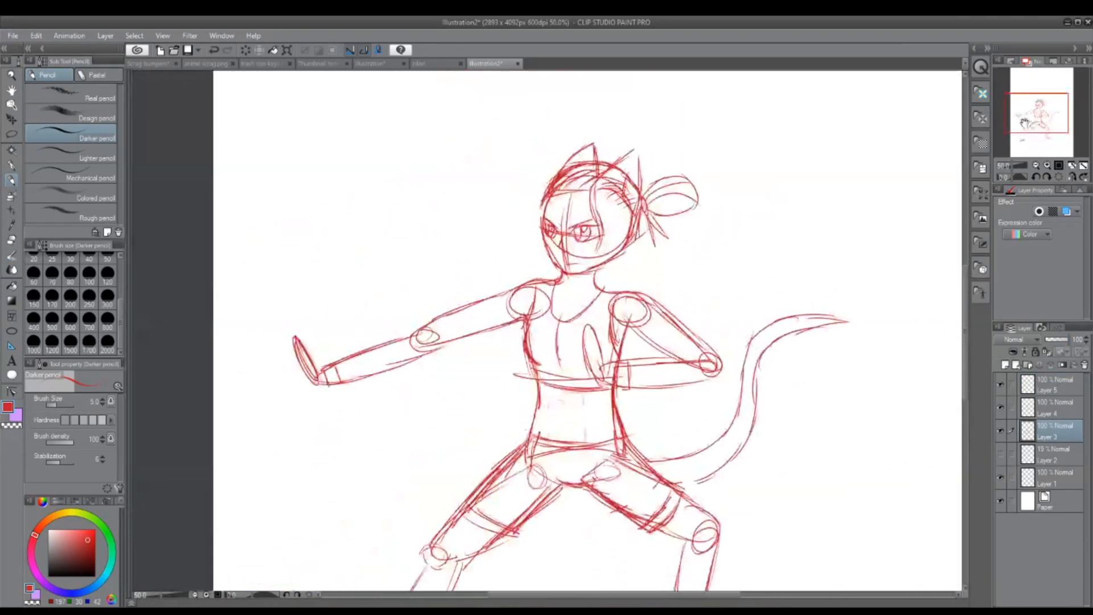
Step: Erase the facial construction guide lines on Layer 3 with the Hard eraser at size 120
left_click(12, 240)
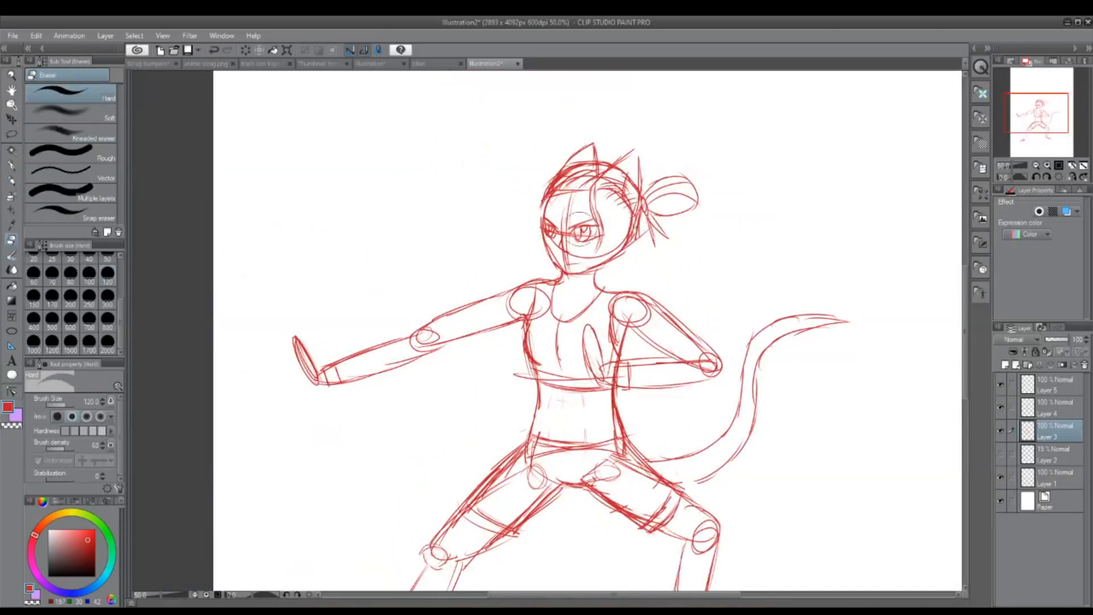
scroll(581, 227, "up", 2)
mouse_move(532, 248)
left_mouse_down()
mouse_move(537, 225)
mouse_move(535, 271)
mouse_move(545, 203)
mouse_move(583, 144)
mouse_move(566, 147)
mouse_move(583, 138)
mouse_move(562, 144)
left_mouse_up()
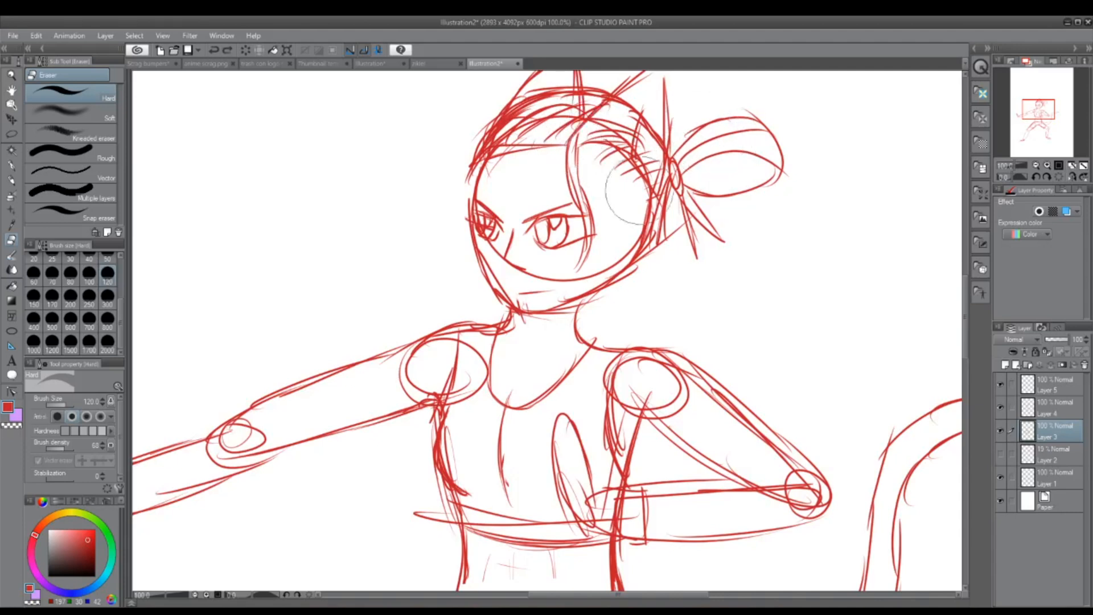
Step: Set the Hard eraser size to 50 and erase stray sketch marks around the far eye on Layer 3
scroll(111, 319, "up", 1)
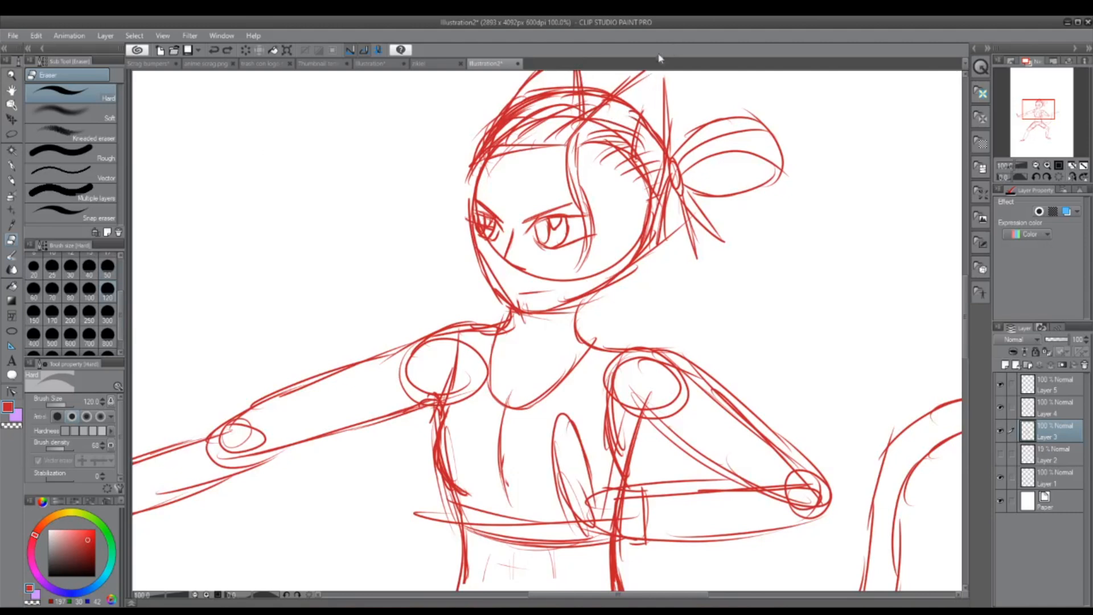
left_click(107, 265)
left_click_drag(570, 113, 573, 107)
left_click_drag(496, 159, 498, 177)
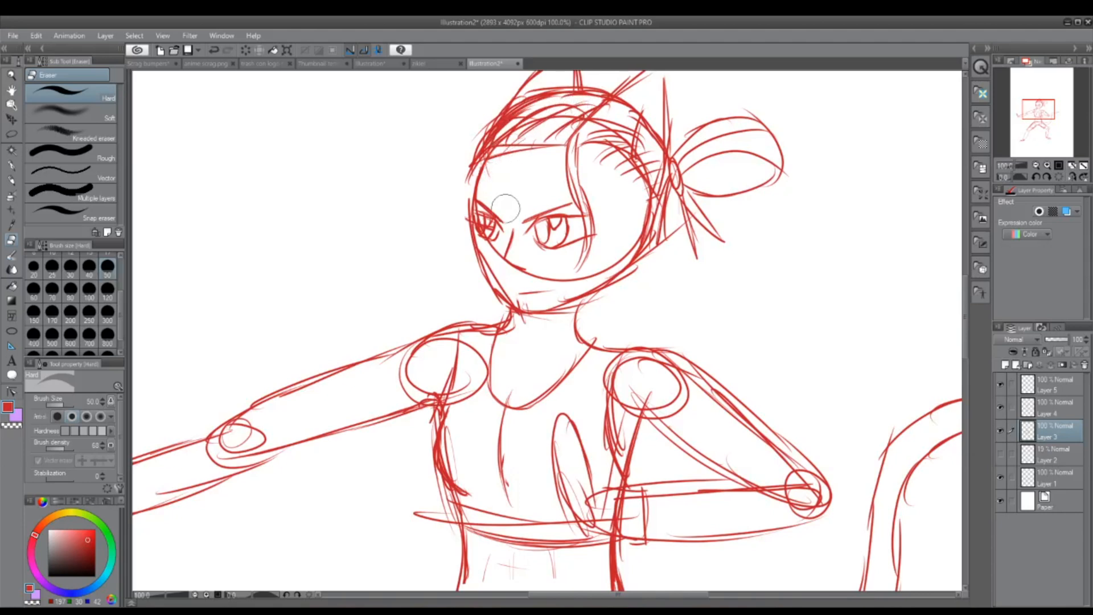
left_click_drag(503, 225, 491, 227)
Step: Erase both shoulder joint circles and the torso lines overlapping the bent arm's wrist on Layer 3
mouse_move(448, 359)
left_mouse_down()
mouse_move(391, 386)
mouse_move(412, 362)
mouse_move(421, 377)
mouse_move(473, 387)
mouse_move(471, 413)
mouse_move(477, 375)
left_mouse_up()
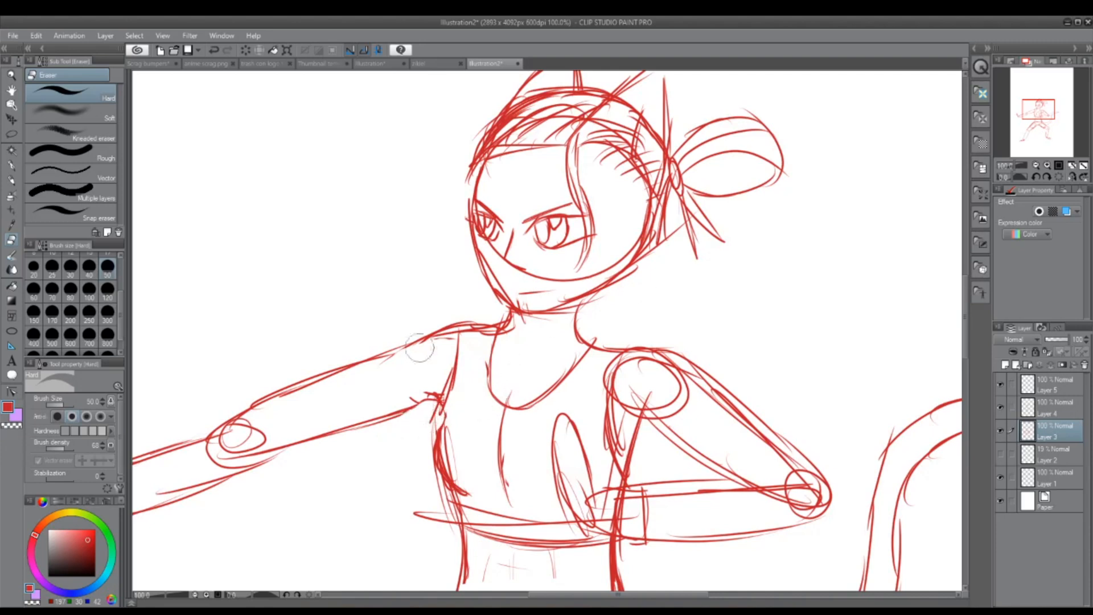
left_click_drag(631, 521, 616, 515)
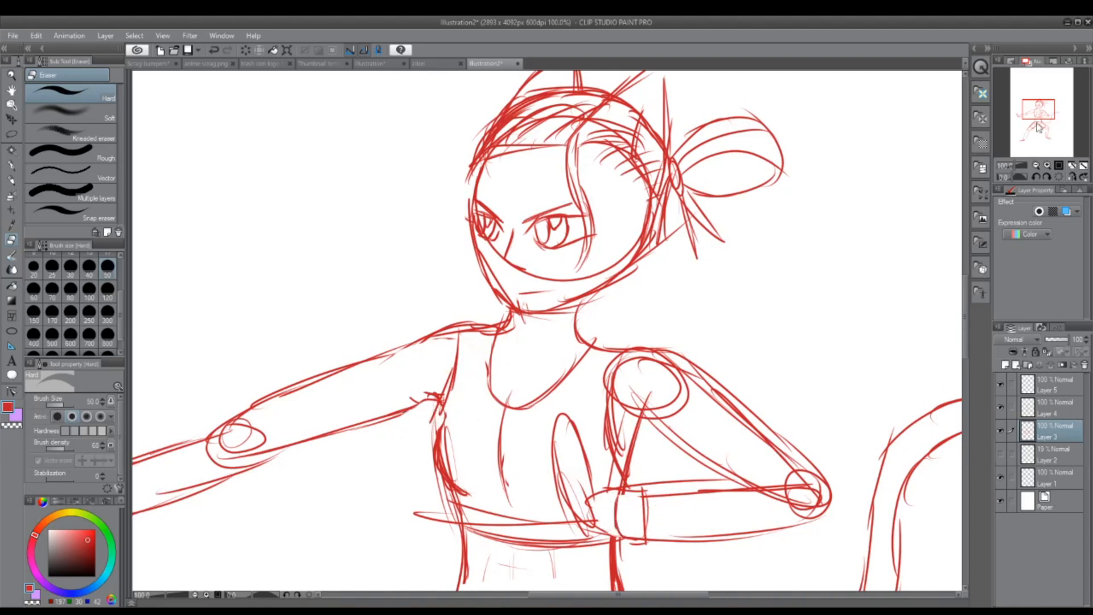
mouse_move(669, 391)
left_mouse_down()
mouse_move(640, 386)
mouse_move(623, 402)
mouse_move(625, 377)
mouse_move(670, 396)
mouse_move(649, 383)
left_mouse_up()
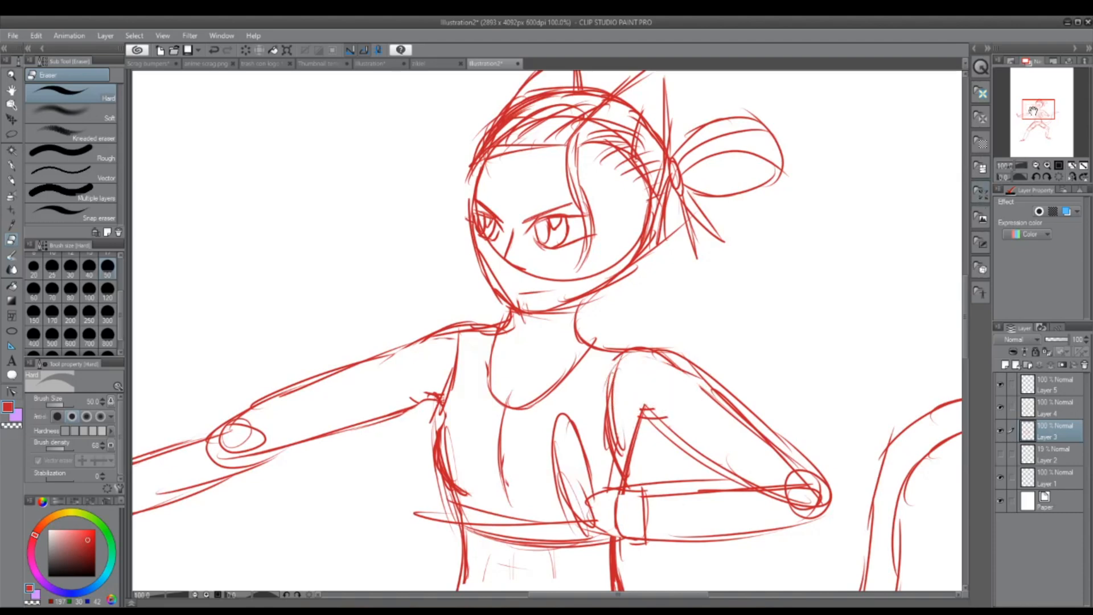
Step: Erase the hip joint circles, pelvis guide lines and excess thigh strokes inside the shorts on Layer 3
left_click_drag(1034, 111, 1030, 124)
mouse_move(518, 380)
left_mouse_down()
mouse_move(464, 401)
mouse_move(524, 298)
mouse_move(539, 341)
left_mouse_up()
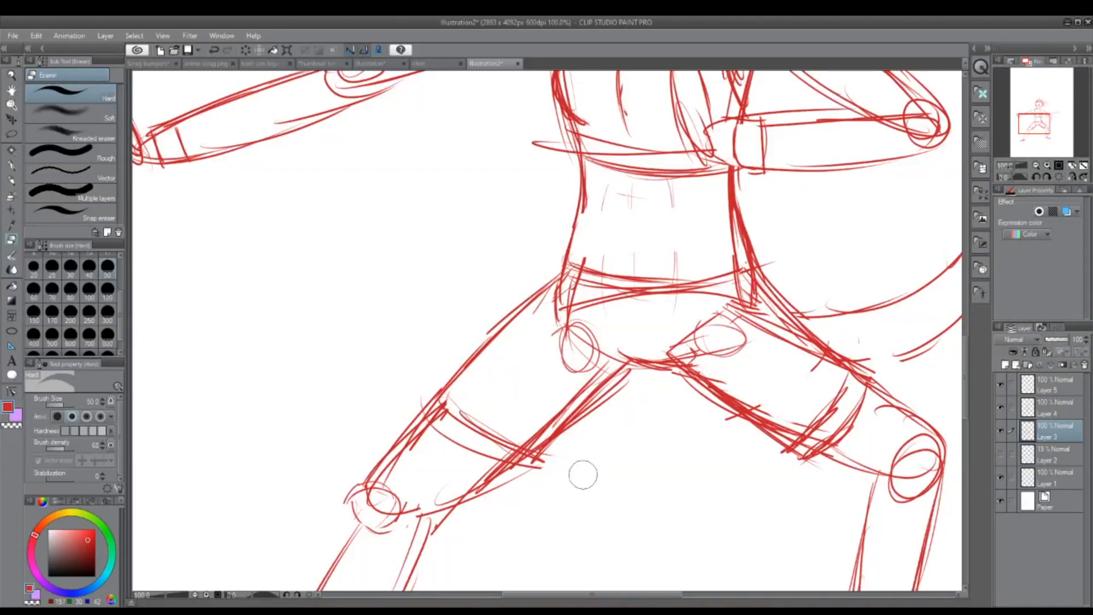
mouse_move(426, 402)
left_mouse_down()
mouse_move(562, 456)
mouse_move(555, 413)
mouse_move(605, 396)
mouse_move(569, 356)
mouse_move(569, 300)
mouse_move(729, 327)
left_mouse_up()
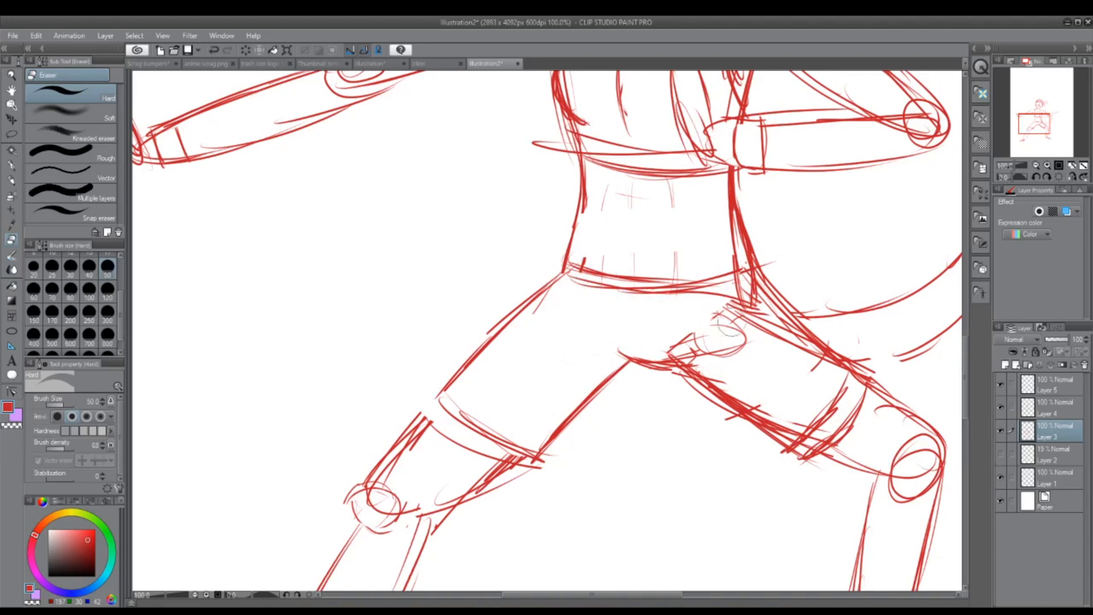
mouse_move(775, 461)
left_mouse_down()
mouse_move(827, 419)
mouse_move(835, 381)
mouse_move(762, 423)
mouse_move(684, 353)
mouse_move(693, 368)
mouse_move(742, 371)
mouse_move(759, 319)
mouse_move(795, 355)
mouse_move(754, 295)
mouse_move(727, 295)
left_mouse_up()
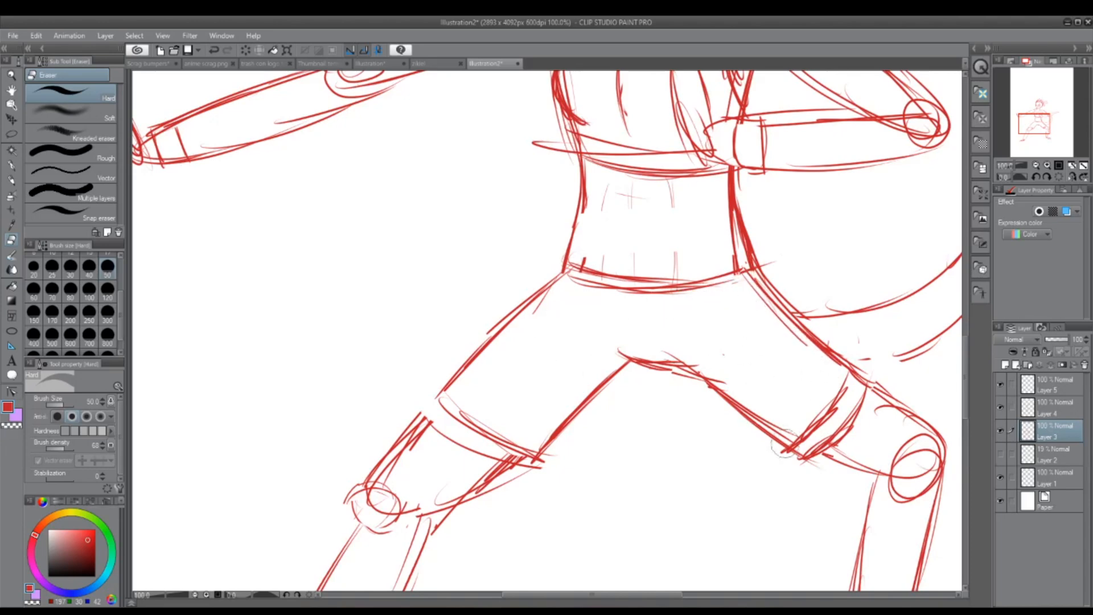
Step: On Layer 4, redraw the hems and waistband of the shorts with the Darker pencil
left_click_drag(1053, 139, 1051, 140)
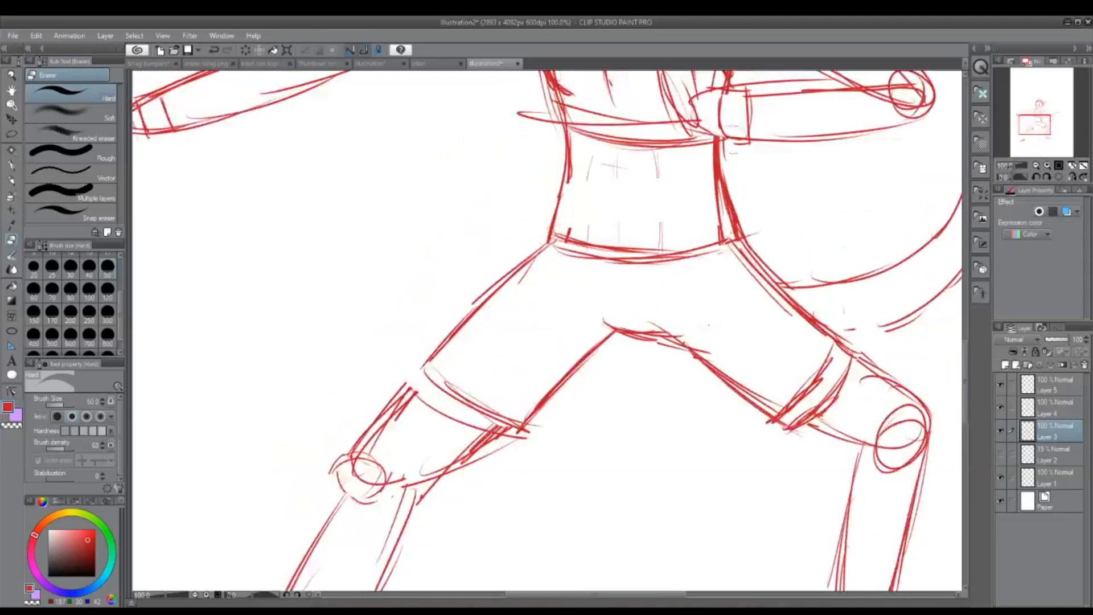
left_click(13, 180)
left_click(1039, 405)
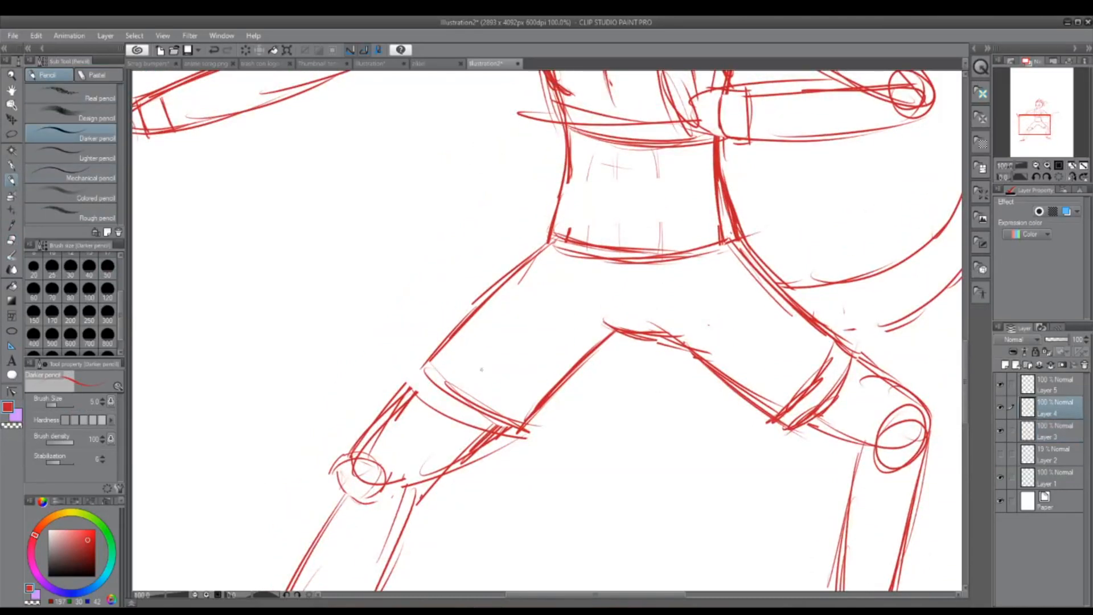
left_click_drag(447, 345, 419, 373)
mouse_move(441, 356)
left_mouse_down()
mouse_move(407, 384)
mouse_move(505, 436)
left_mouse_up()
left_click_drag(458, 410, 525, 437)
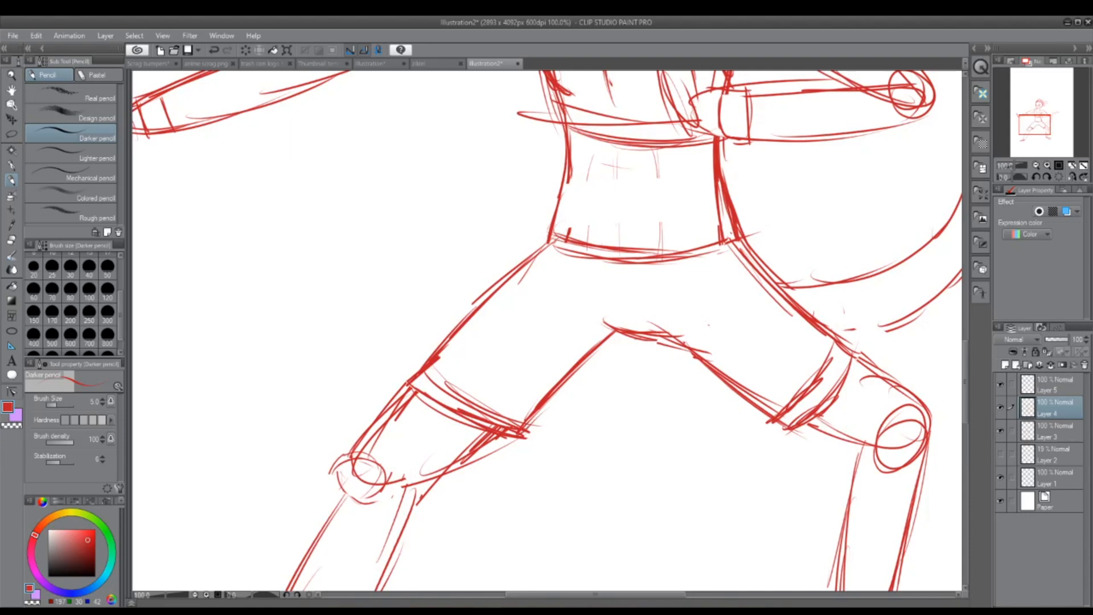
mouse_move(558, 229)
left_mouse_down()
mouse_move(639, 259)
mouse_move(736, 235)
mouse_move(605, 246)
mouse_move(555, 238)
left_mouse_up()
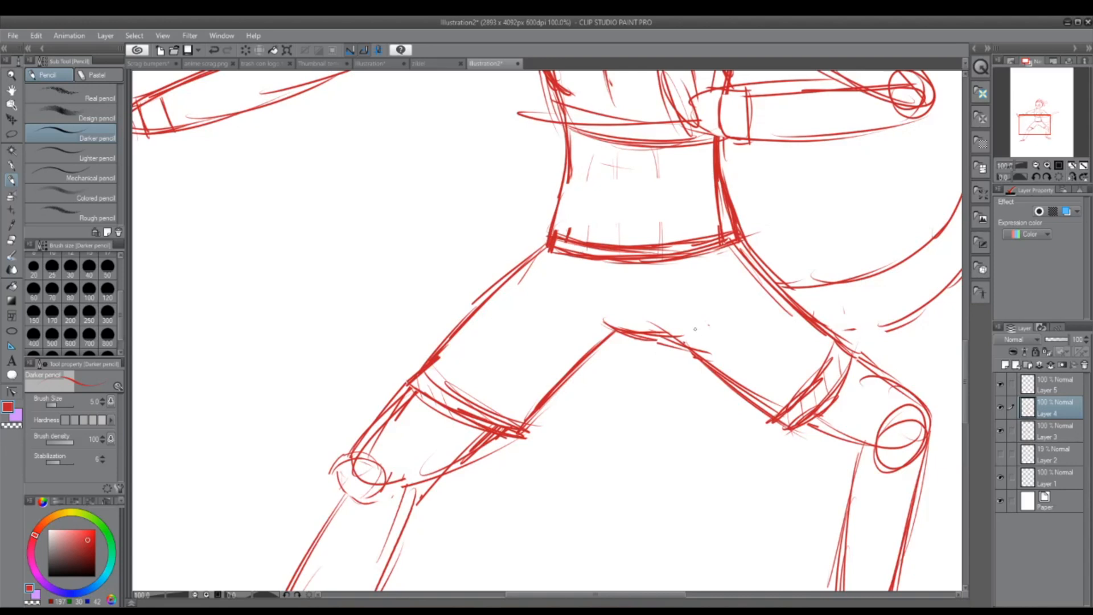
Step: Compare the contents of Layers 3 and 4, then erase the chest guide curve and the line protruding past the torso on Layer 3
left_click_drag(1053, 121, 1055, 112)
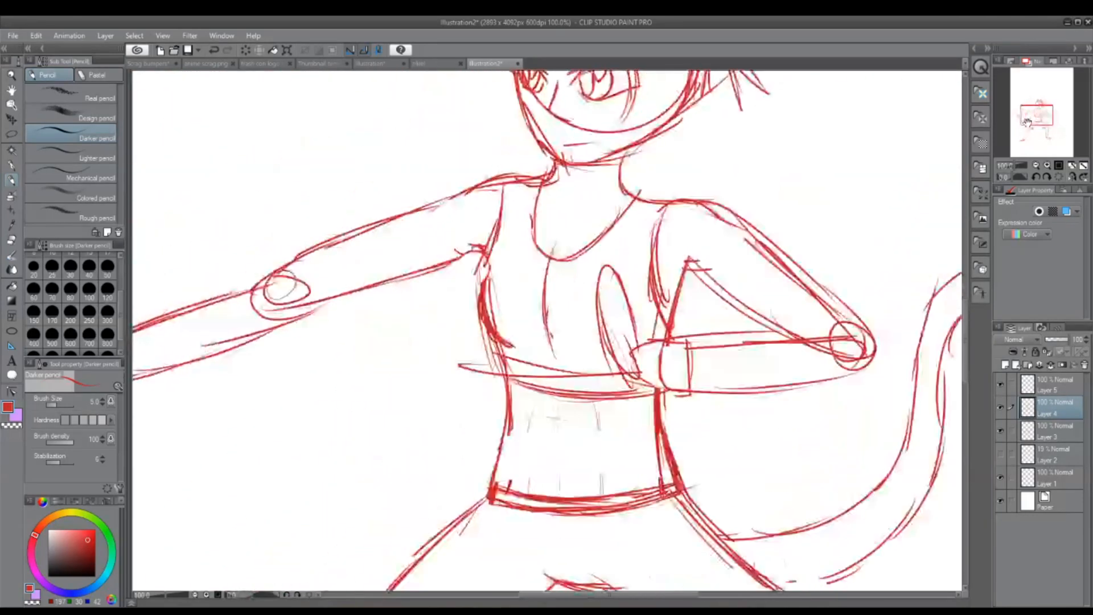
left_click(1001, 406)
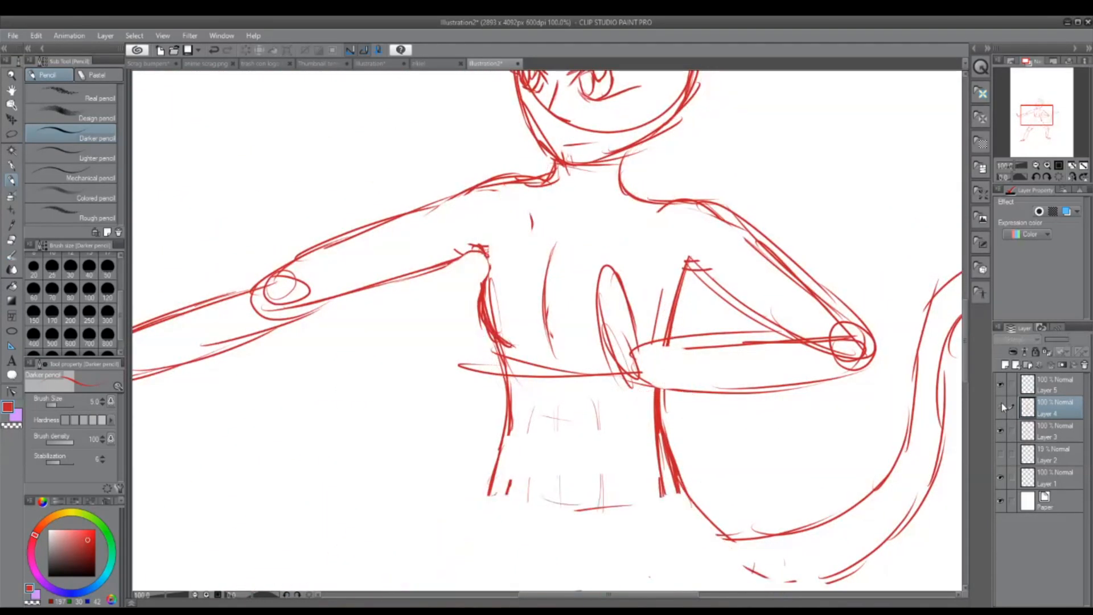
left_click(1002, 405)
left_click(1003, 430)
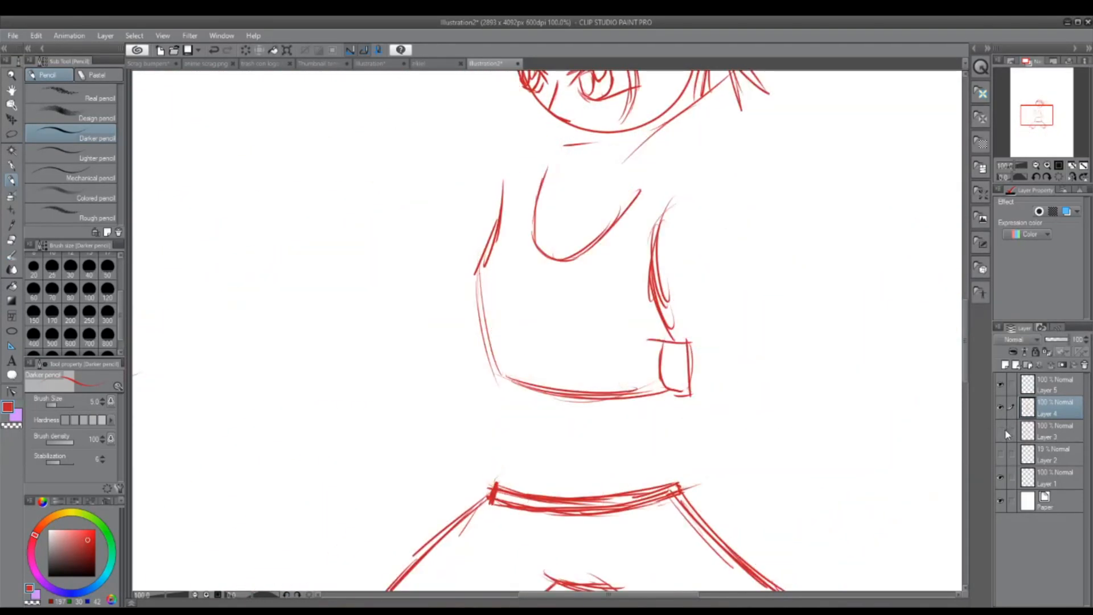
left_click(1006, 429)
left_click(1053, 431)
key("e")
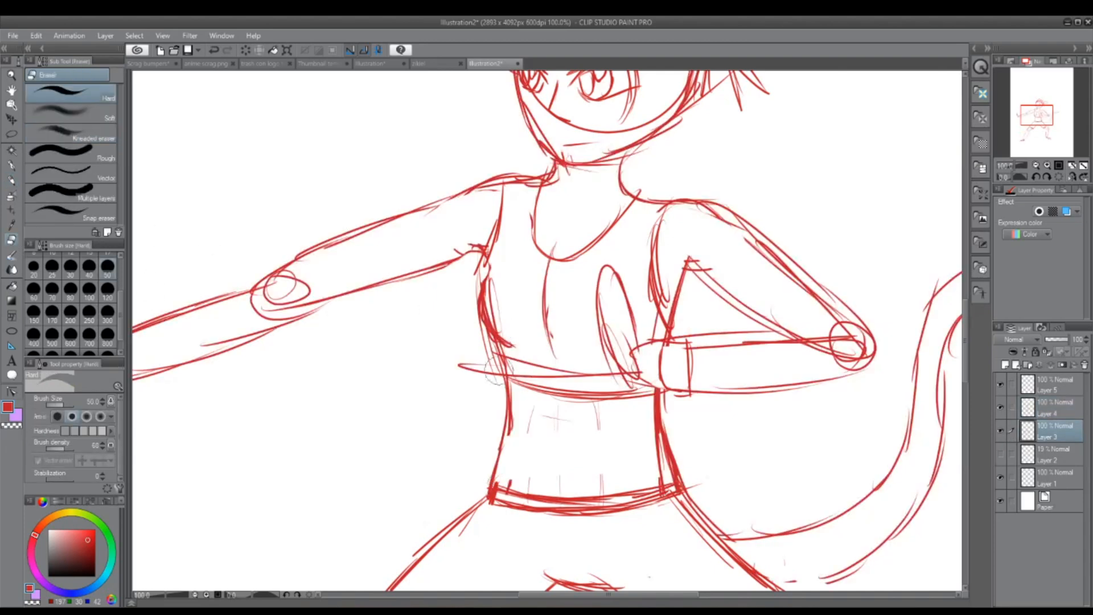
left_click_drag(494, 376, 478, 374)
mouse_move(557, 325)
left_mouse_down()
mouse_move(553, 348)
mouse_move(543, 280)
left_mouse_up()
scroll(669, 213, "down", 3)
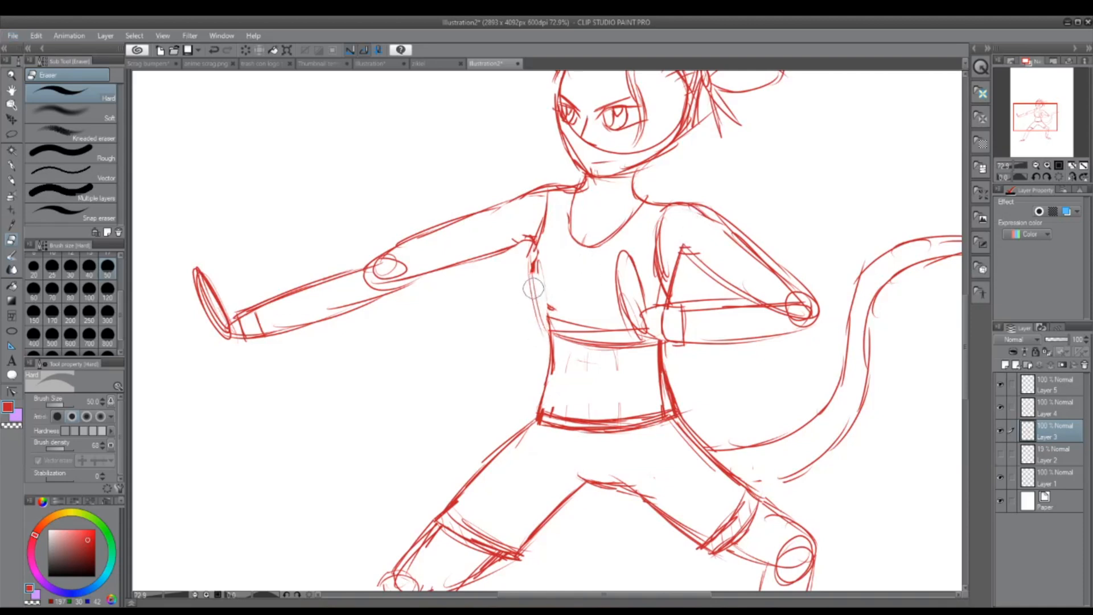
Step: On Layer 4, erase the thin surplus line outside the top's side, beneath the outstretched arm
left_click(1056, 411)
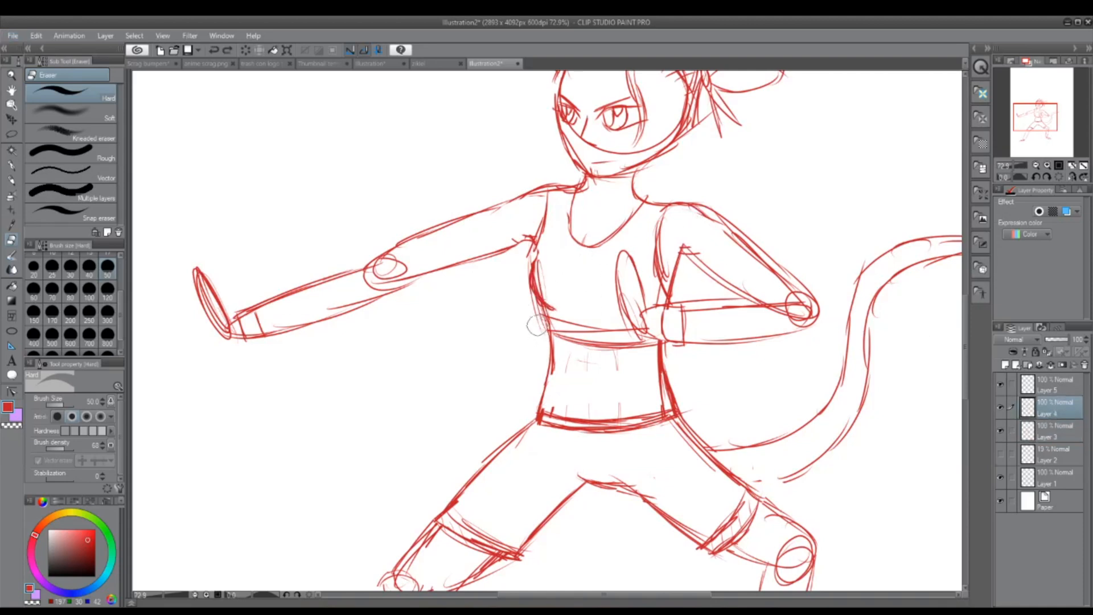
left_click_drag(538, 324, 524, 264)
scroll(684, 266, "down", 3)
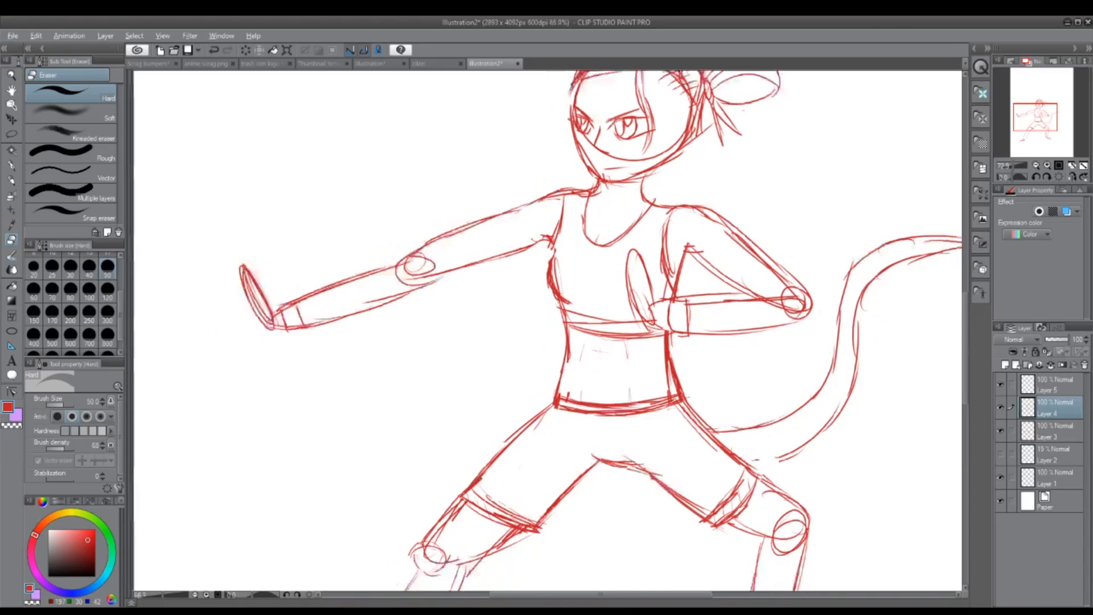
Step: On Layer 1, erase the head construction curve that crosses the lower face
left_click(1051, 478)
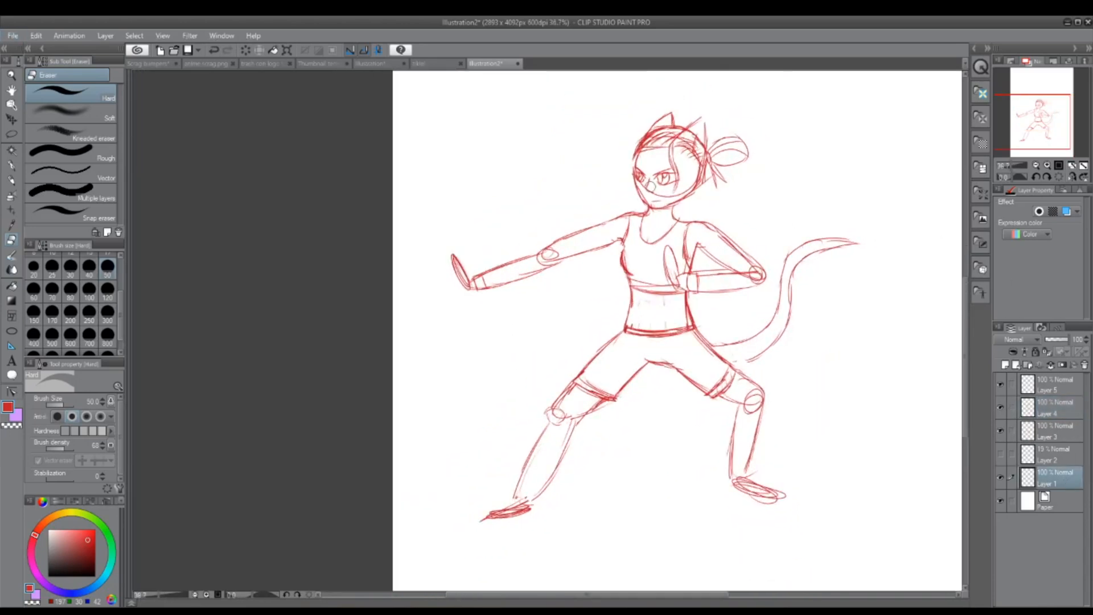
mouse_move(649, 186)
left_mouse_down()
mouse_move(642, 173)
mouse_move(678, 192)
left_mouse_up()
left_click_drag(1046, 128, 1052, 128)
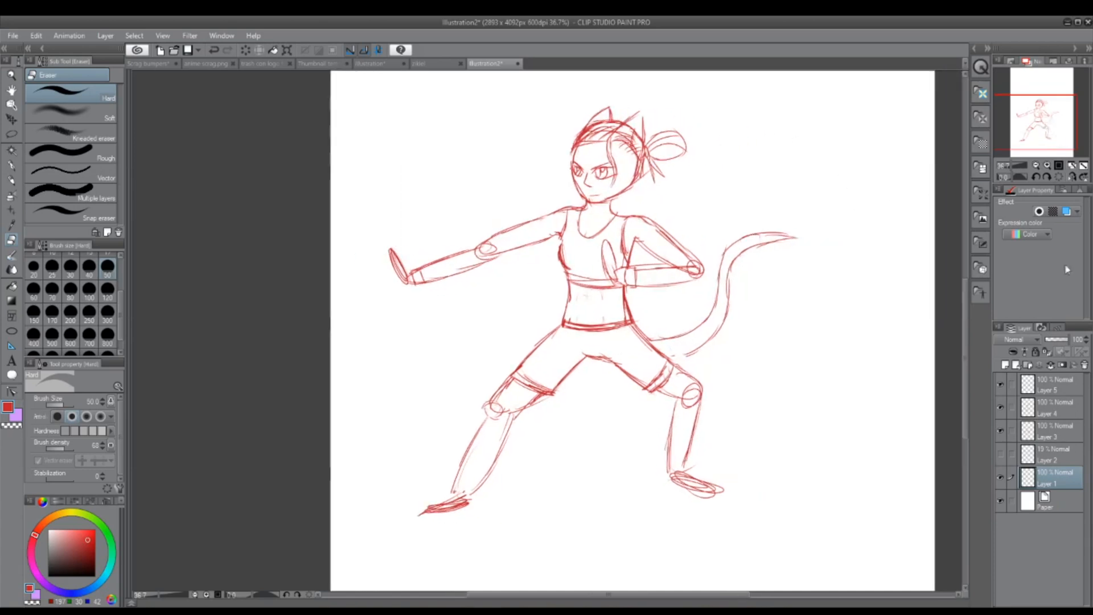
Step: Transform the facial features on Layer 5, enlarging them slightly and adjusting their position within the head
left_click(1052, 384)
key("ctrl+t")
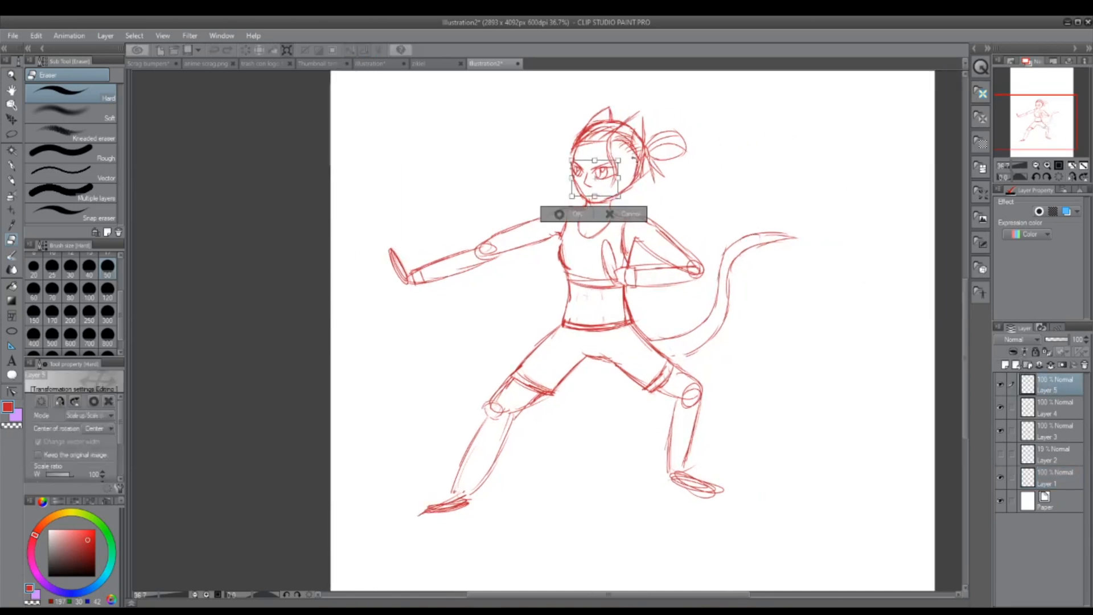
left_click_drag(623, 156, 597, 177)
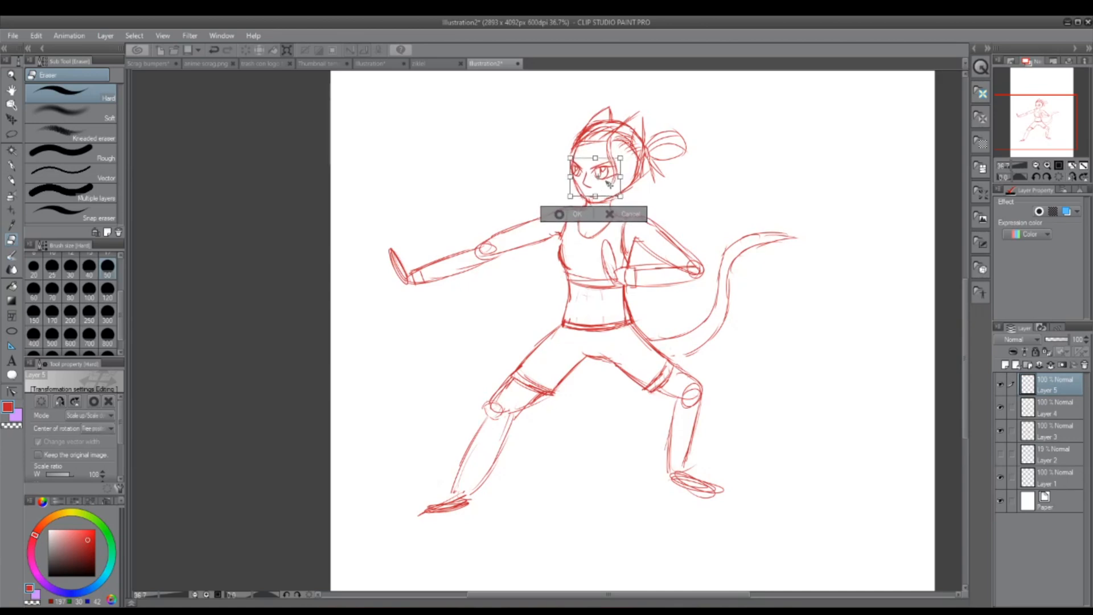
left_click(560, 215)
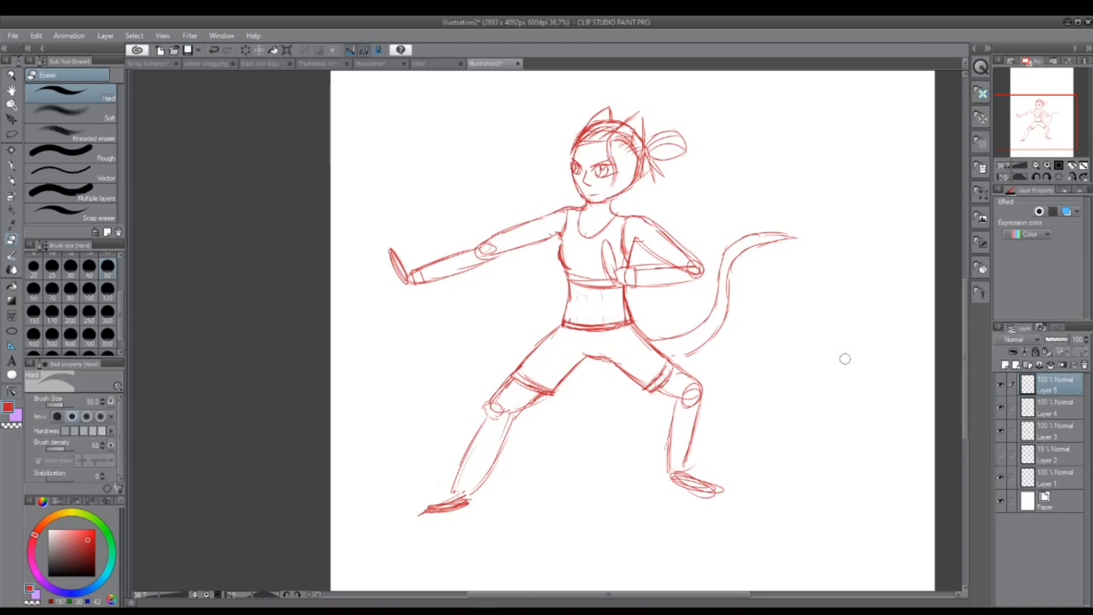